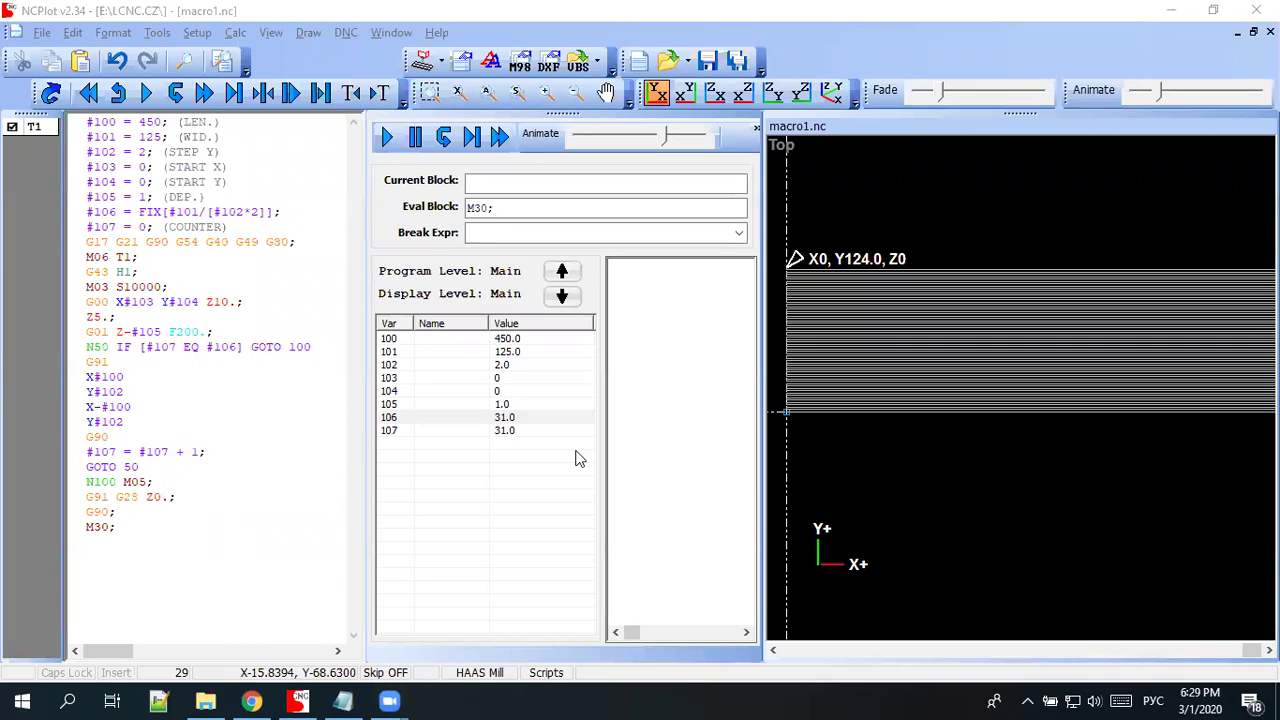
- Restart macro1.nc in the debugger with F5 and step to the X-#100 block (X-450.0)
{"action": "scroll", "coordinate": [845, 340], "scroll_direction": "down", "scroll_amount": 1}
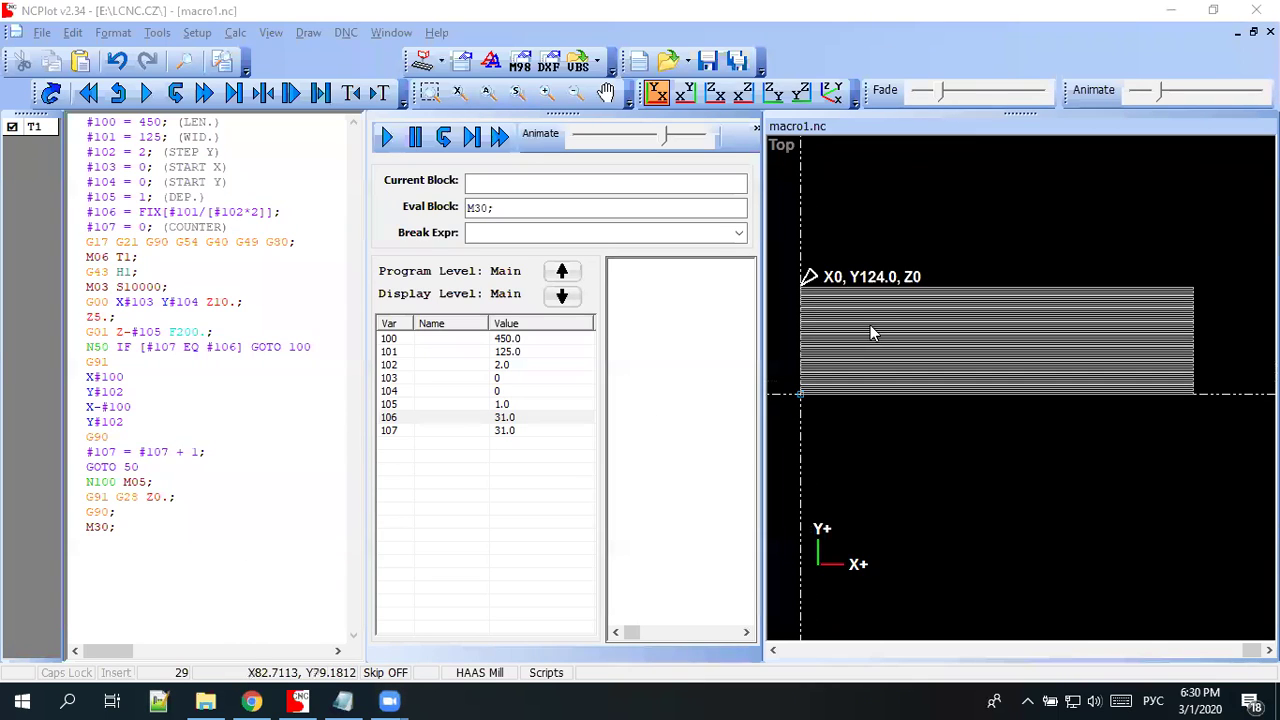
{"action": "scroll", "coordinate": [866, 326], "scroll_direction": "up", "scroll_amount": 1}
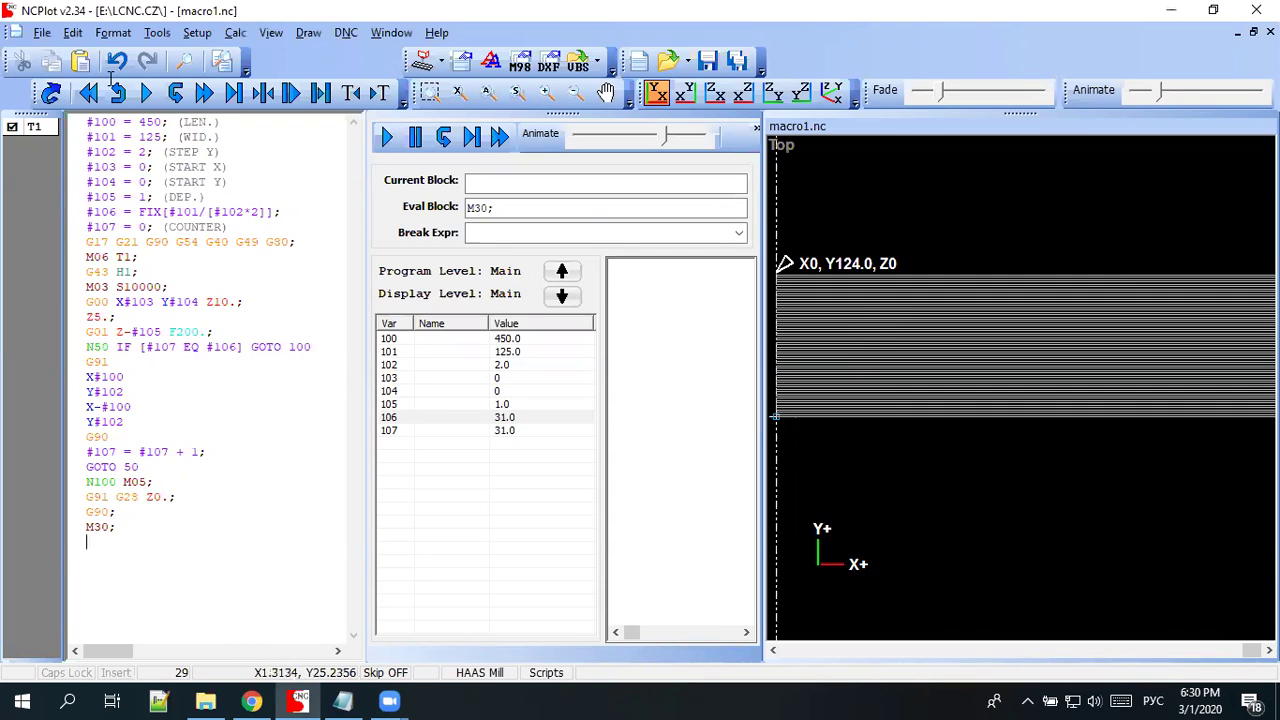
{"action": "key", "text": "ctrl+a"}
{"action": "left_click", "coordinate": [158, 268]}
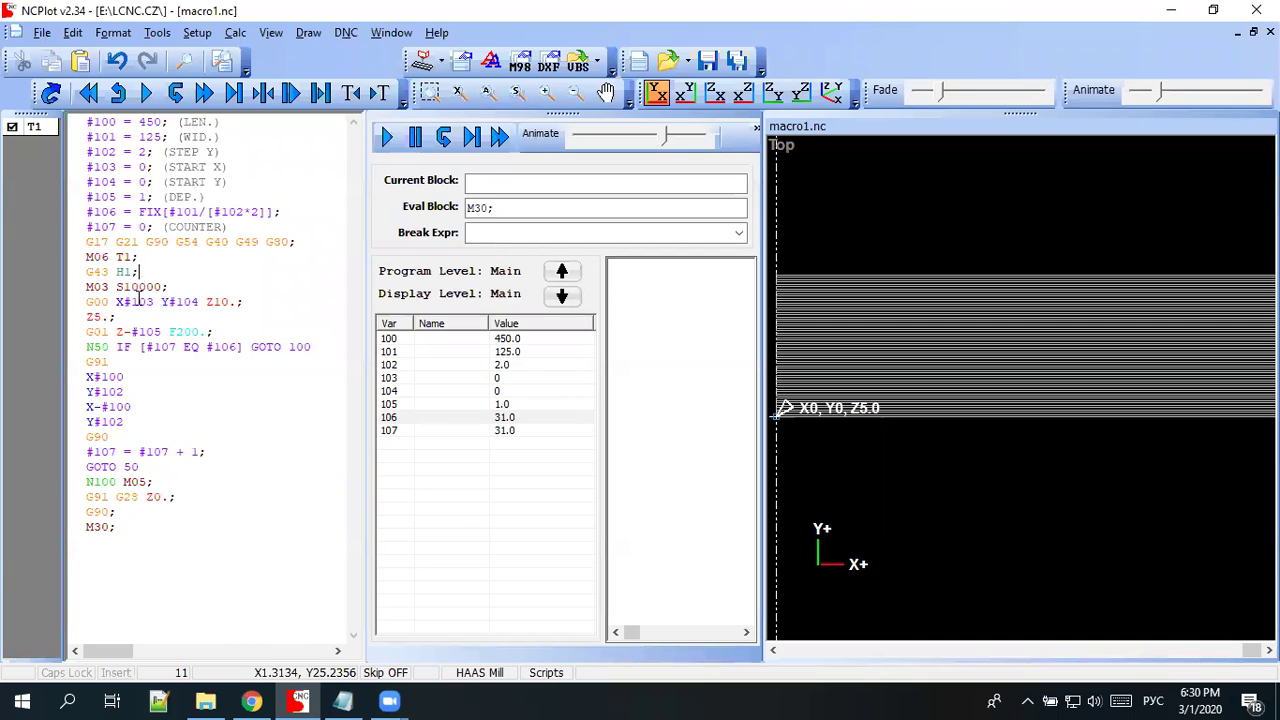
{"action": "left_click", "coordinate": [228, 501]}
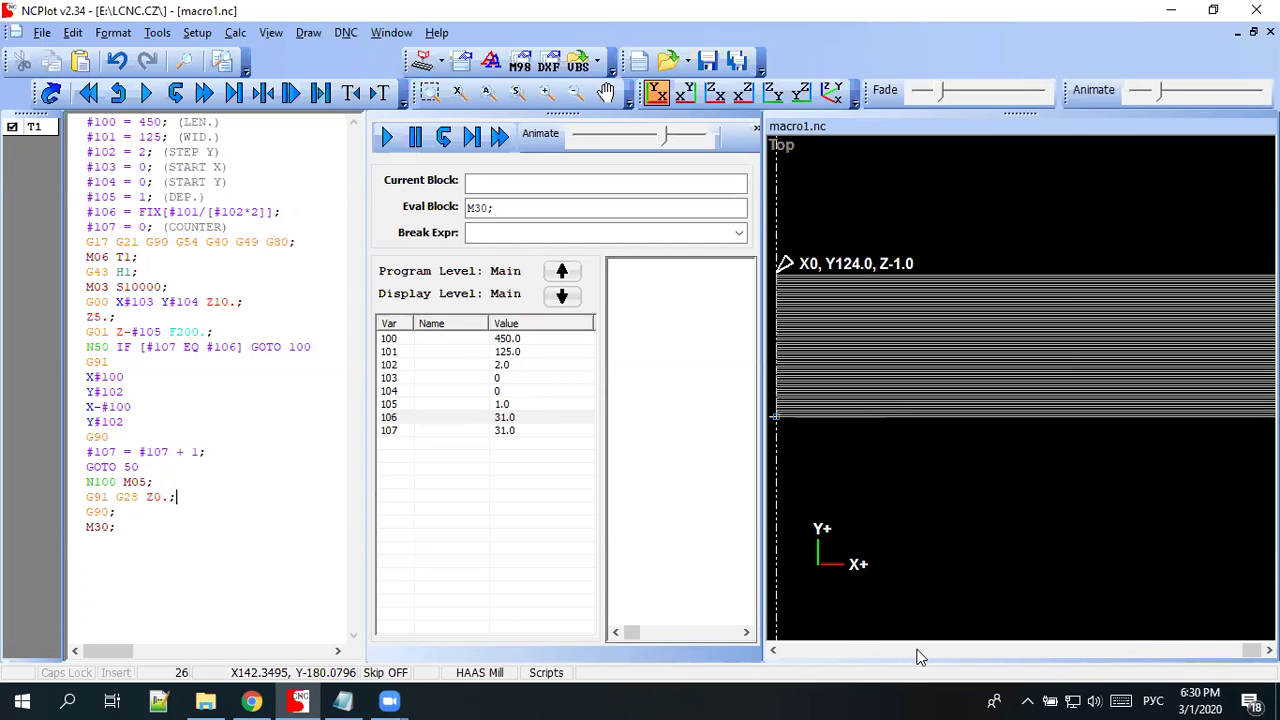
{"action": "key", "text": "F5"}
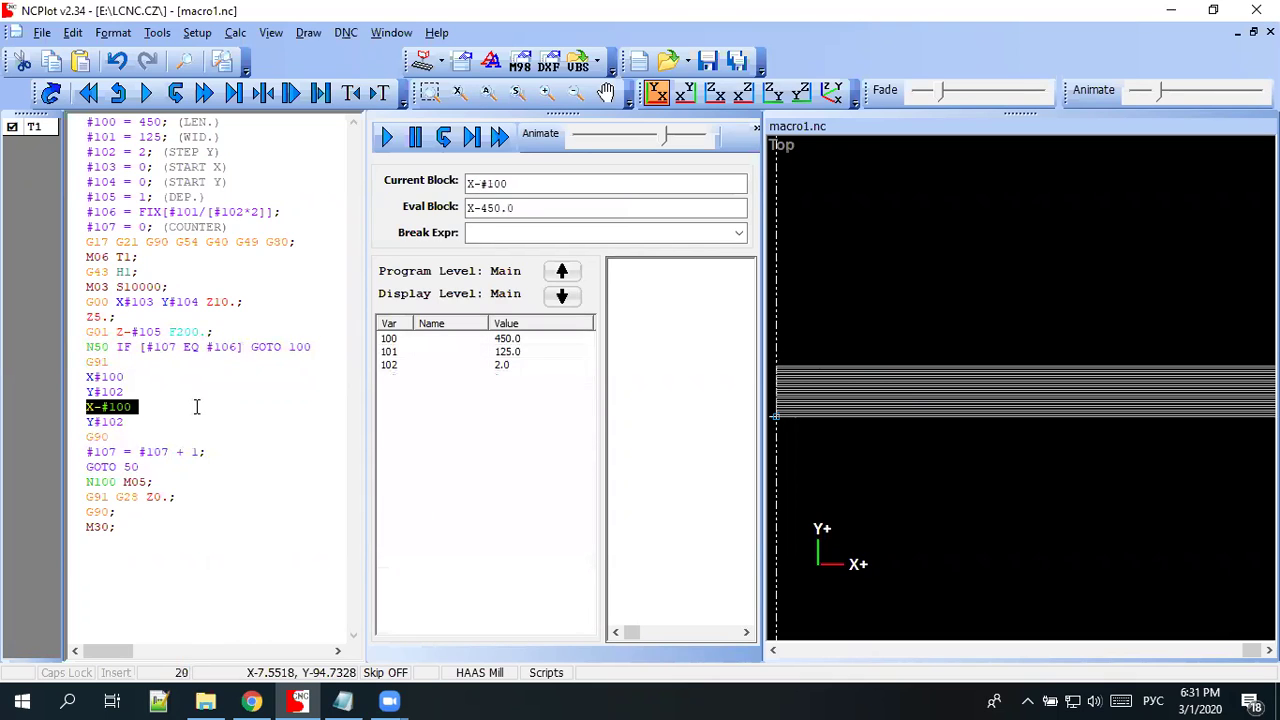
- Pause the run at the G91 block and highlight #107, #106 and the #101 width value 125
{"action": "left_click", "coordinate": [418, 139]}
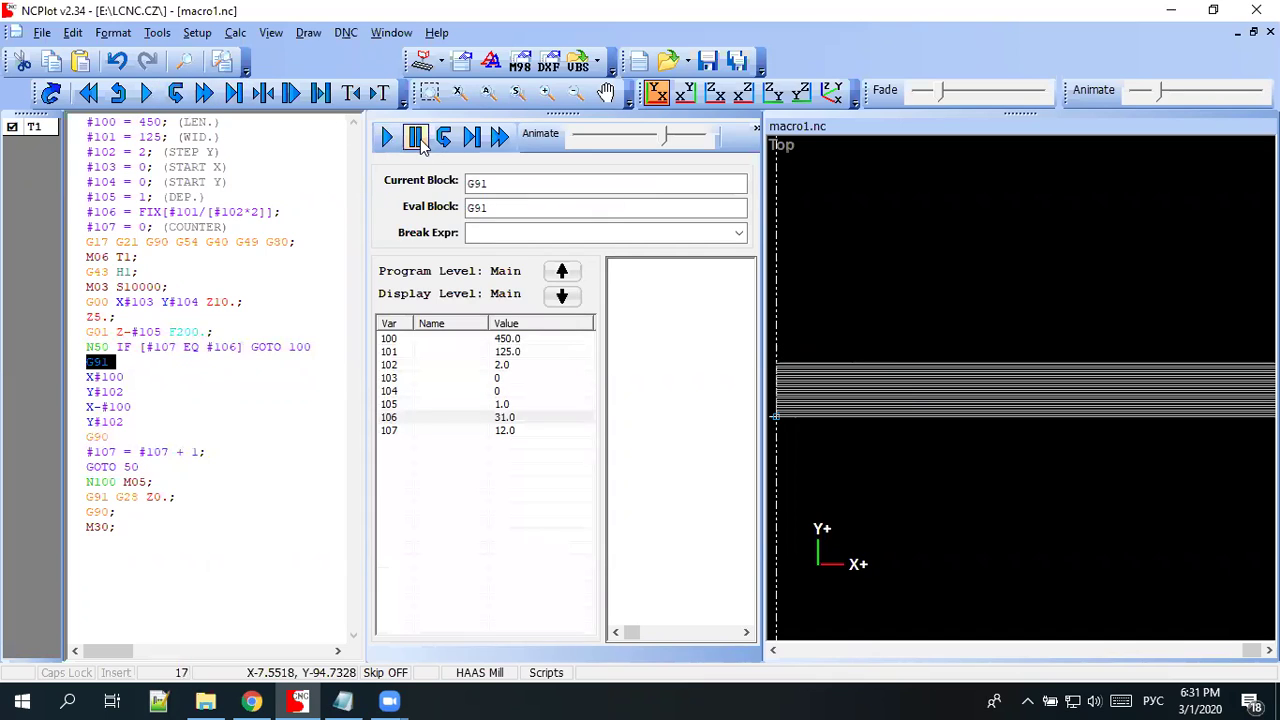
{"action": "double_click", "coordinate": [156, 347]}
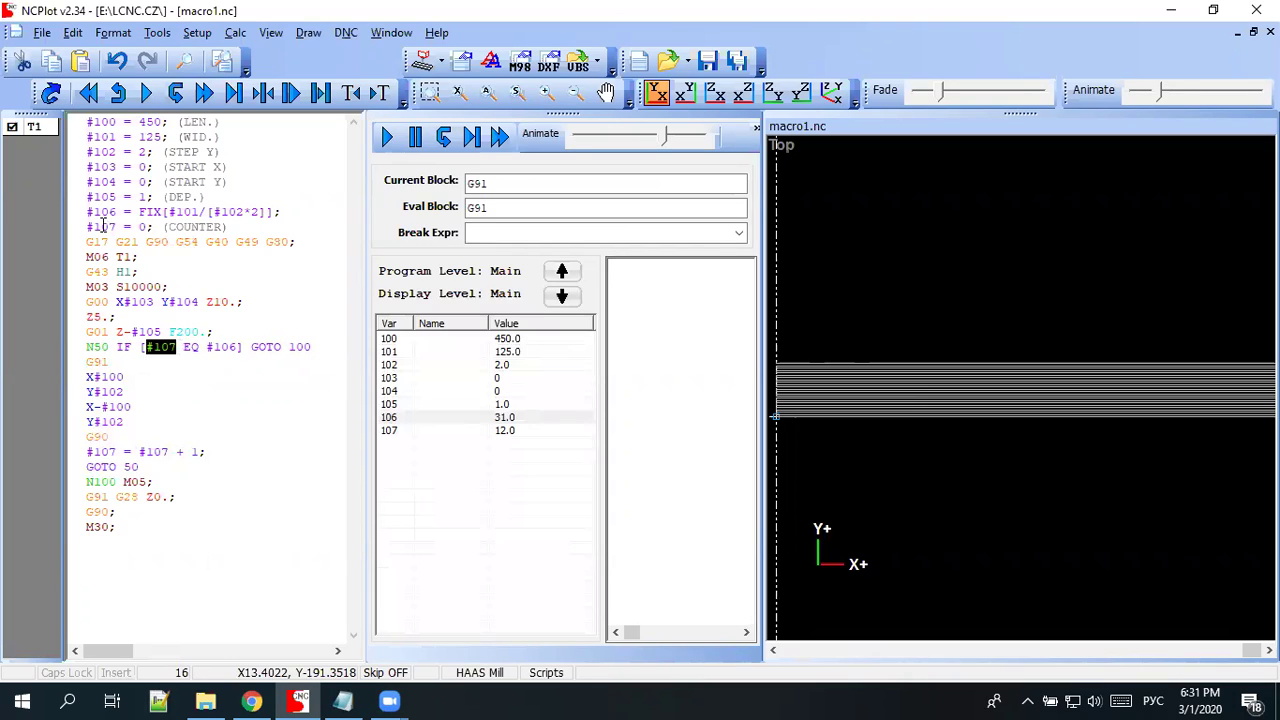
{"action": "left_click_drag", "start_coordinate": [110, 214], "coordinate": [86, 214]}
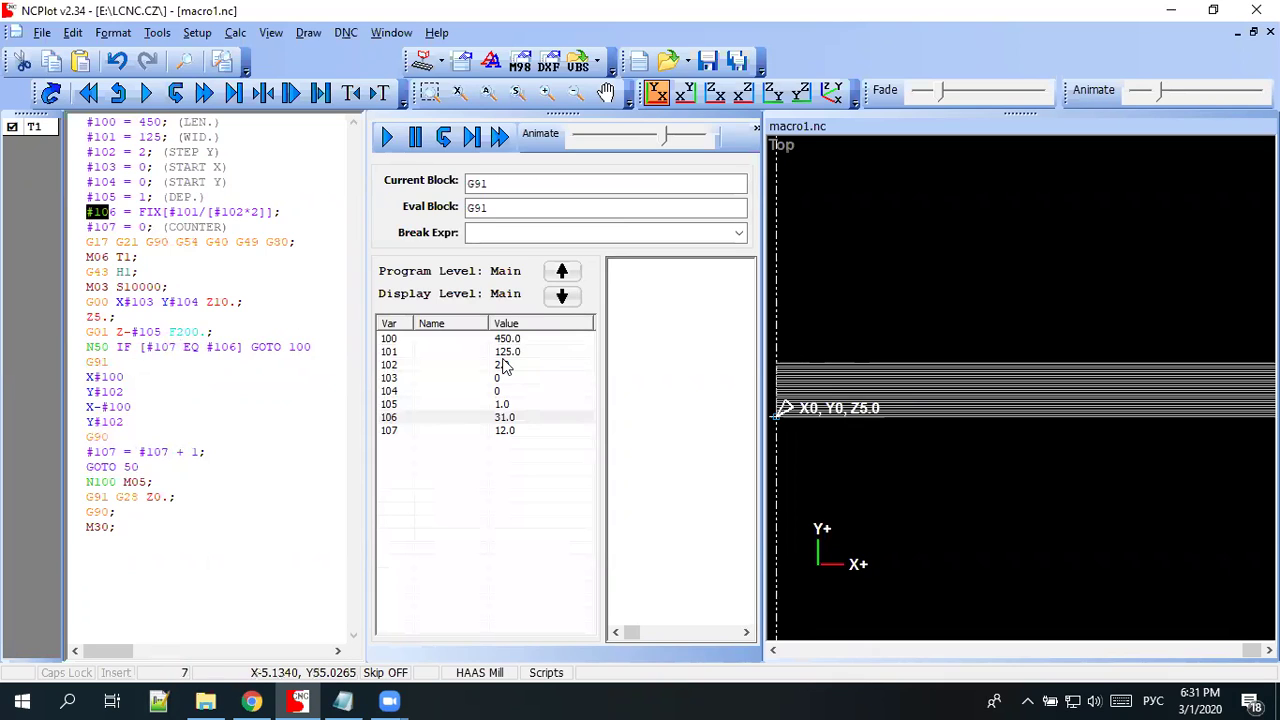
{"action": "left_click", "coordinate": [118, 222]}
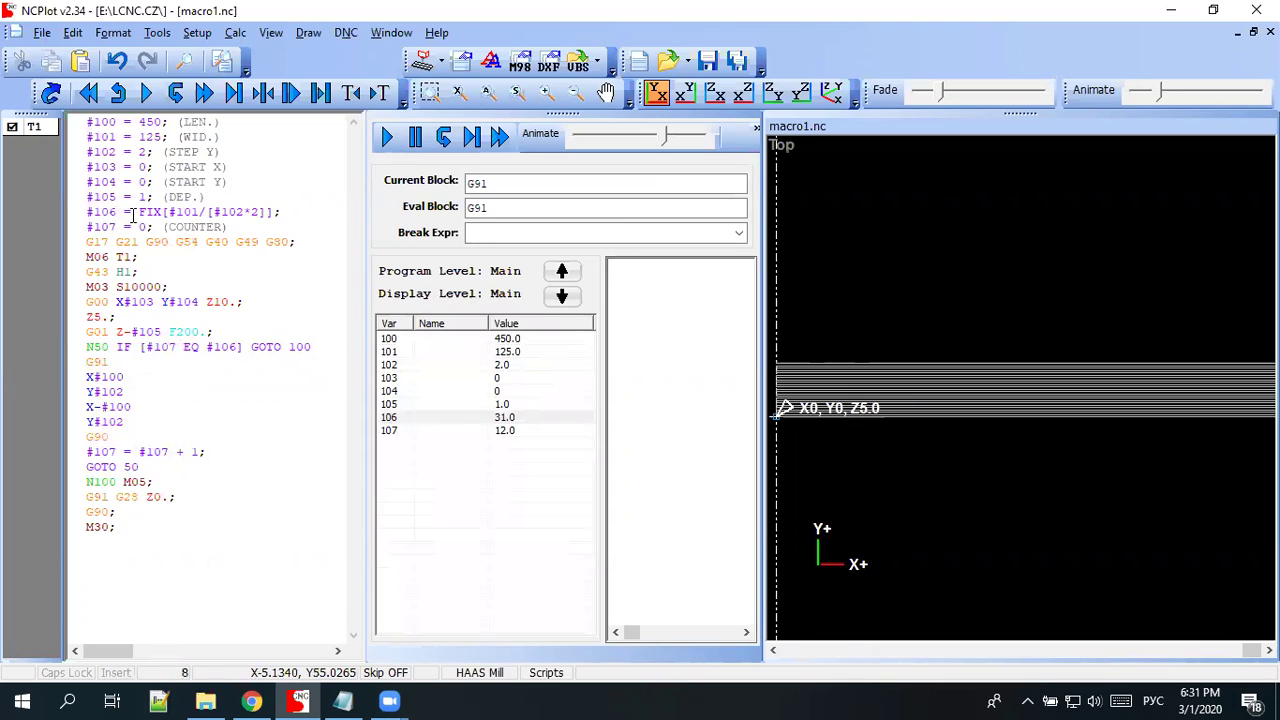
{"action": "double_click", "coordinate": [148, 136]}
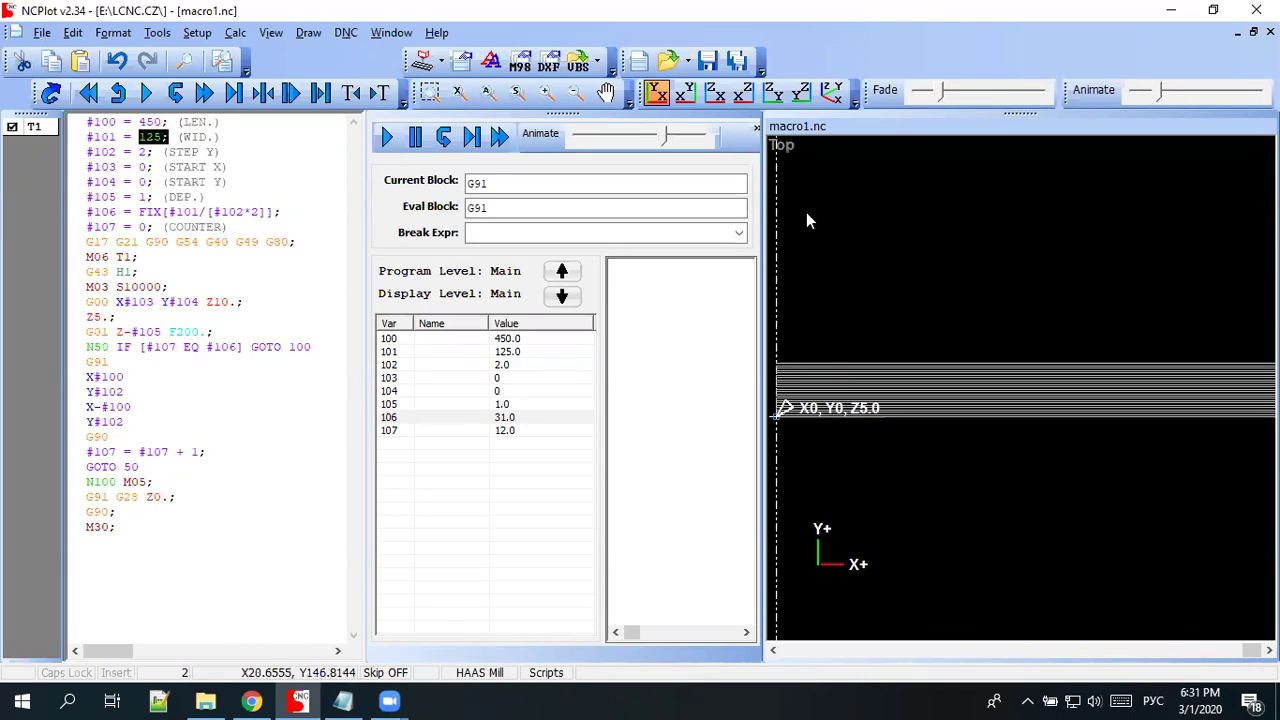
{"action": "left_click_drag", "start_coordinate": [160, 137], "coordinate": [143, 137]}
- Change width #101 to 100 and length #100 to 500, regenerate, and dismiss the prompt
{"action": "type", "text": "00"}
{"action": "left_click_drag", "start_coordinate": [161, 122], "coordinate": [143, 122]}
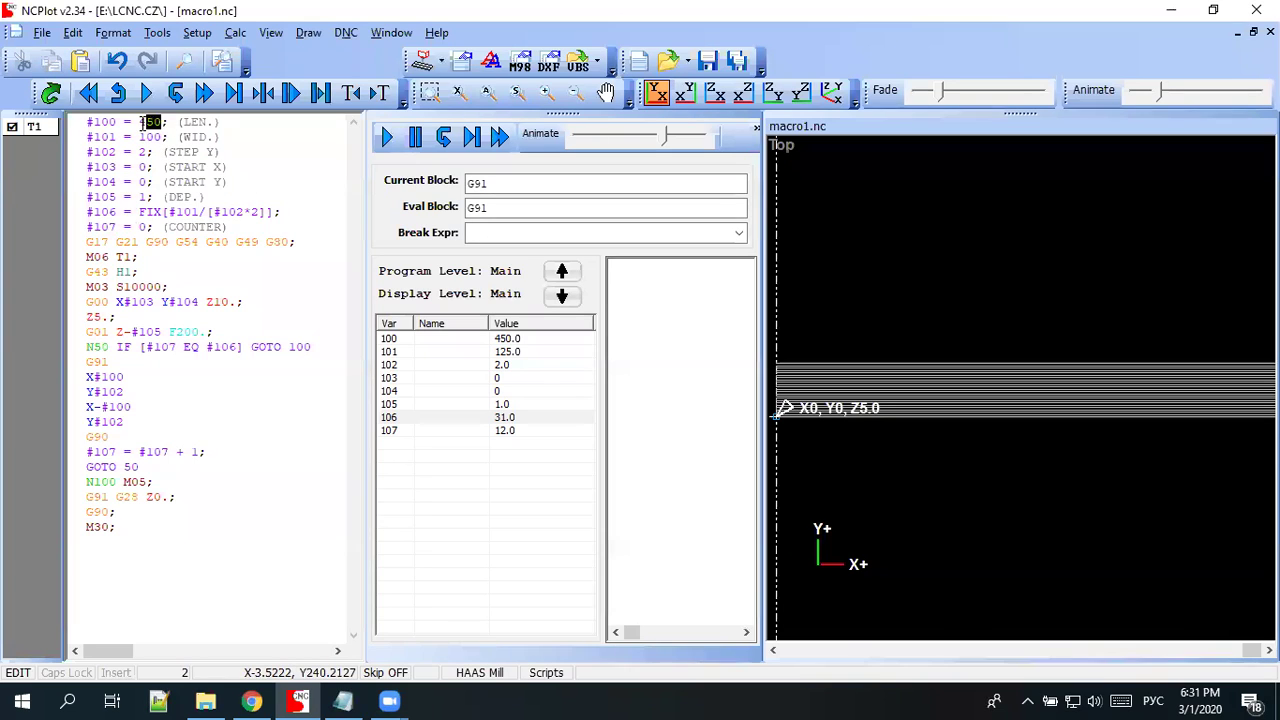
{"action": "key", "text": "BackSpace"}
{"action": "type", "text": "500"}
{"action": "left_click", "coordinate": [52, 93]}
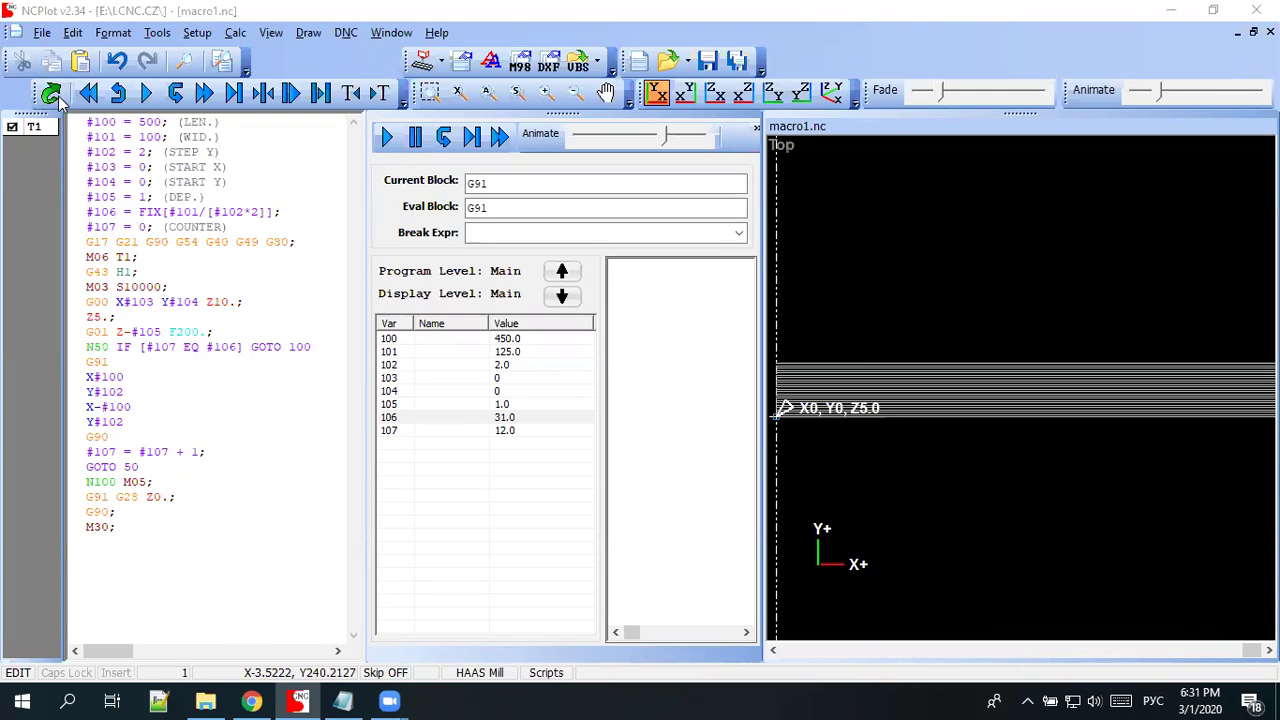
{"action": "left_click", "coordinate": [692, 429]}
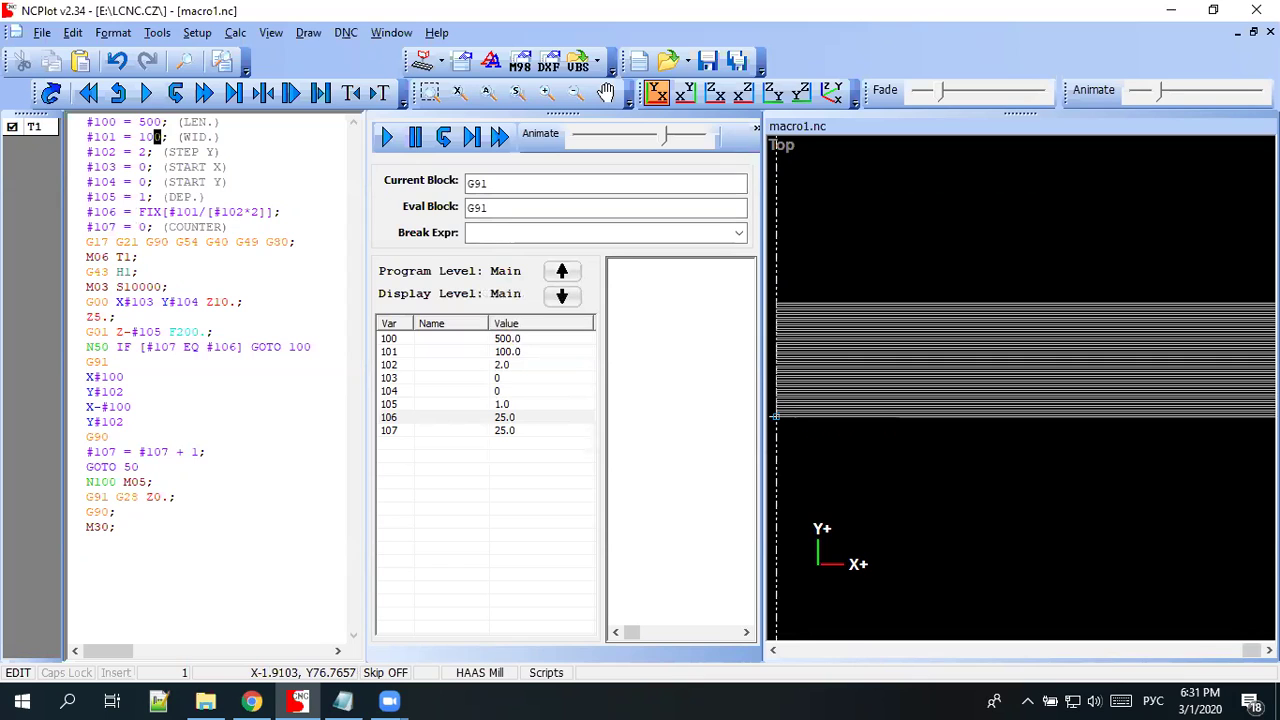
- Change length #100 from 500 to 250 and regenerate the backplot
{"action": "left_click", "coordinate": [157, 121]}
{"action": "double_click", "coordinate": [156, 121]}
{"action": "type", "text": "250"}
{"action": "left_click", "coordinate": [51, 92]}
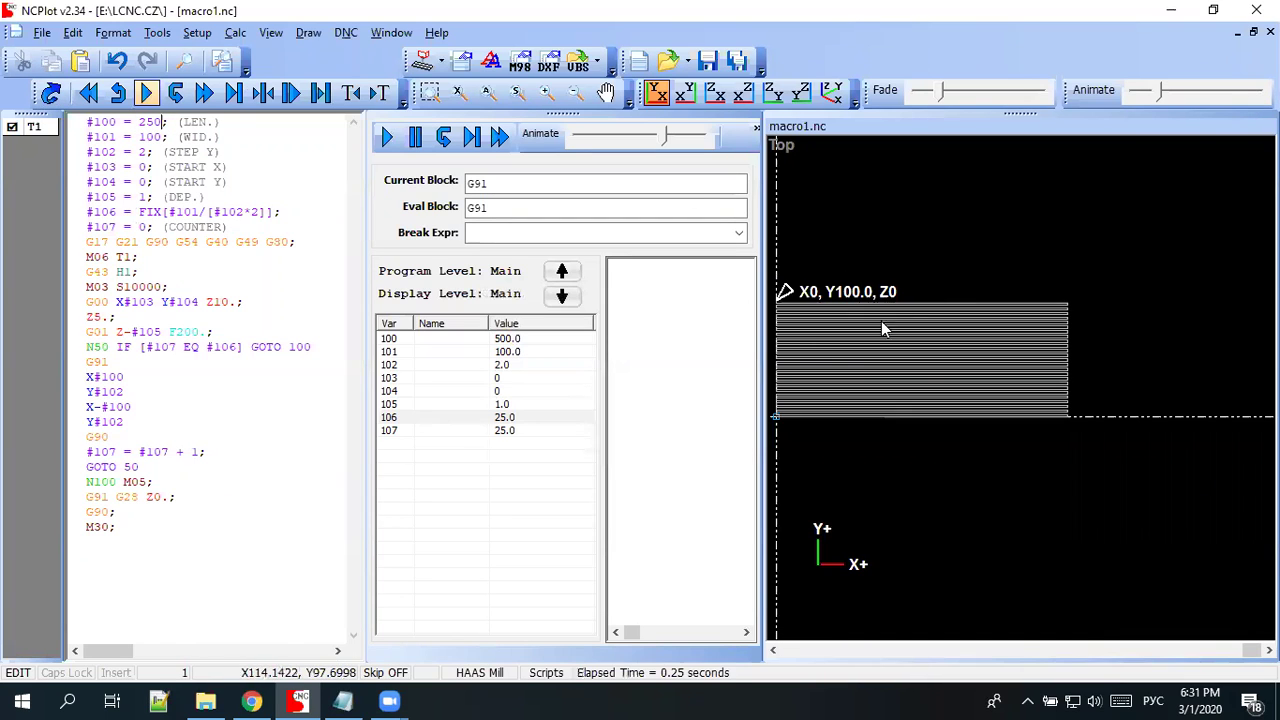
{"action": "scroll", "coordinate": [853, 336], "scroll_direction": "down", "scroll_amount": 2}
{"action": "scroll", "coordinate": [853, 336], "scroll_direction": "up", "scroll_amount": 1}
{"action": "scroll", "coordinate": [853, 326], "scroll_direction": "up", "scroll_amount": 3}
{"action": "scroll", "coordinate": [875, 313], "scroll_direction": "down", "scroll_amount": 2}
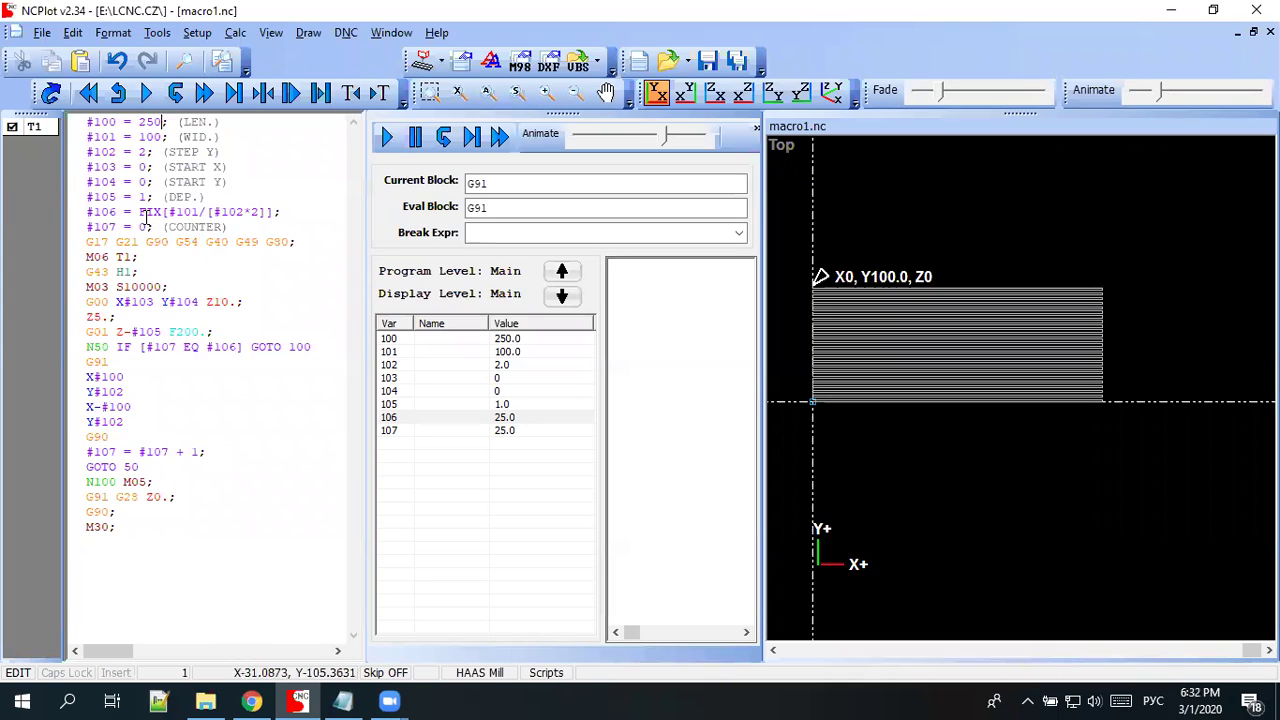
{"action": "scroll", "coordinate": [806, 308], "scroll_direction": "up", "scroll_amount": 2}
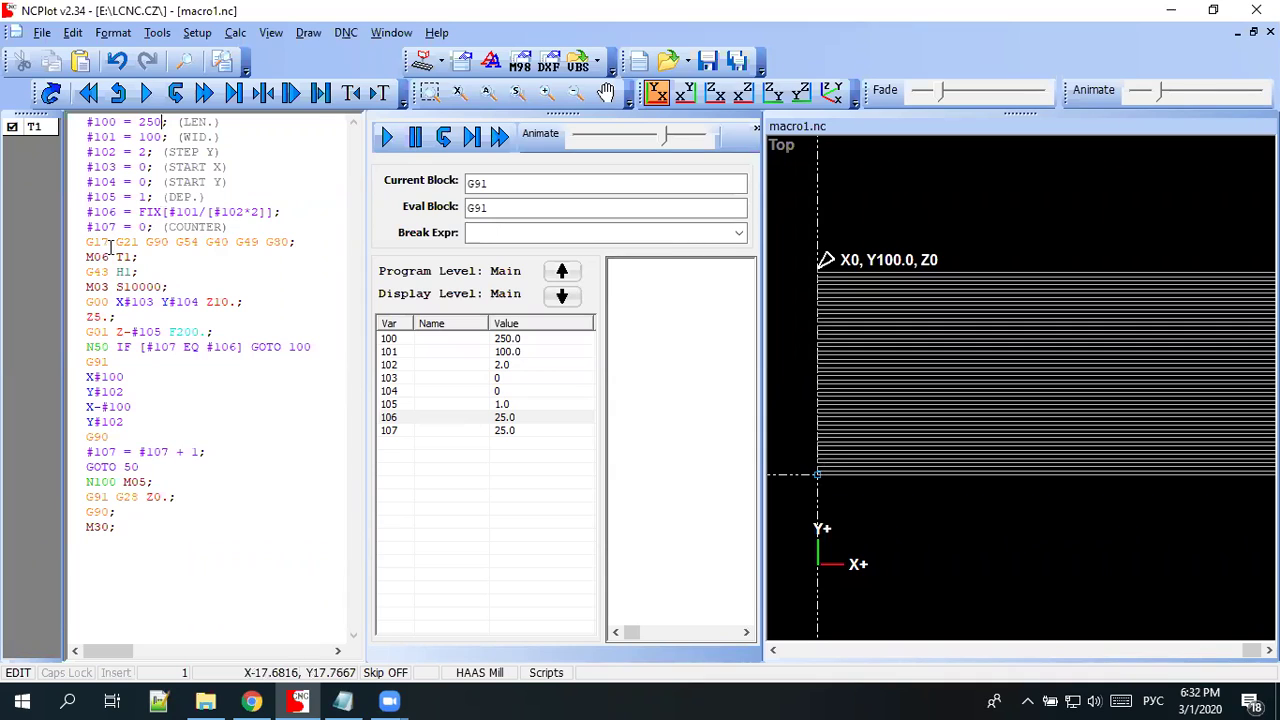
{"action": "double_click", "coordinate": [150, 212]}
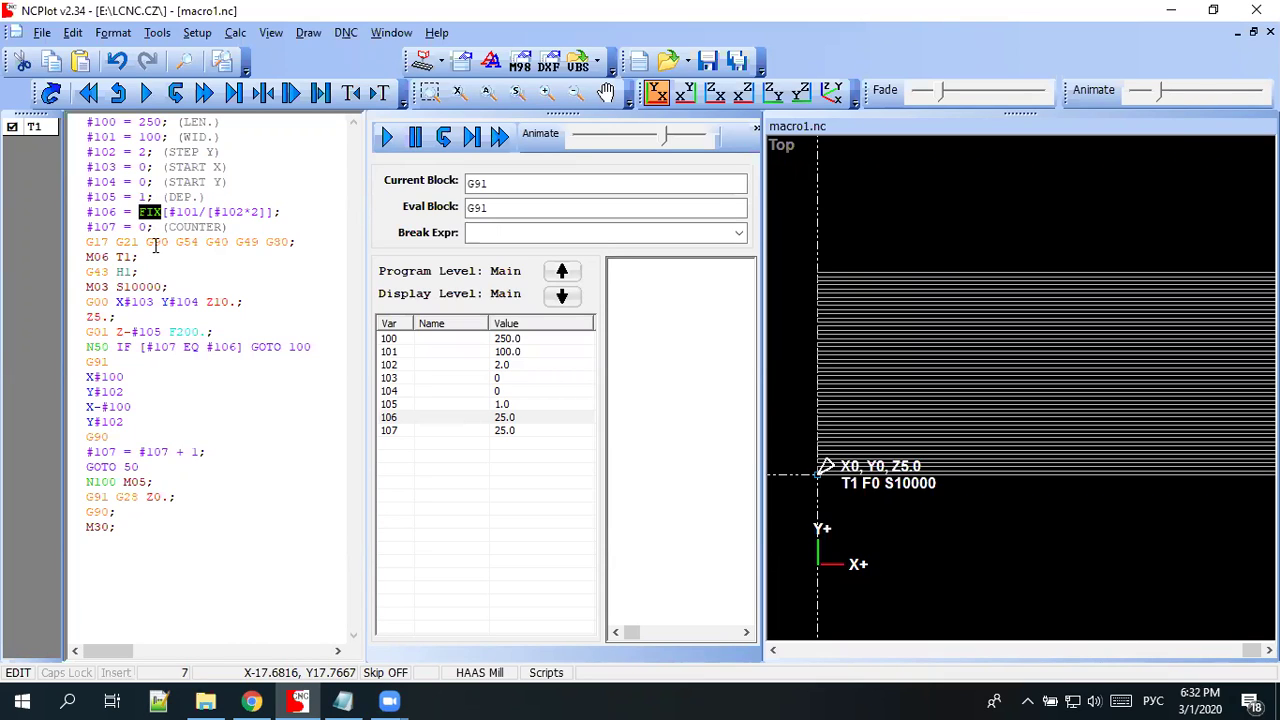
{"action": "left_click", "coordinate": [165, 212]}
{"action": "double_click", "coordinate": [180, 212]}
{"action": "left_click", "coordinate": [217, 213]}
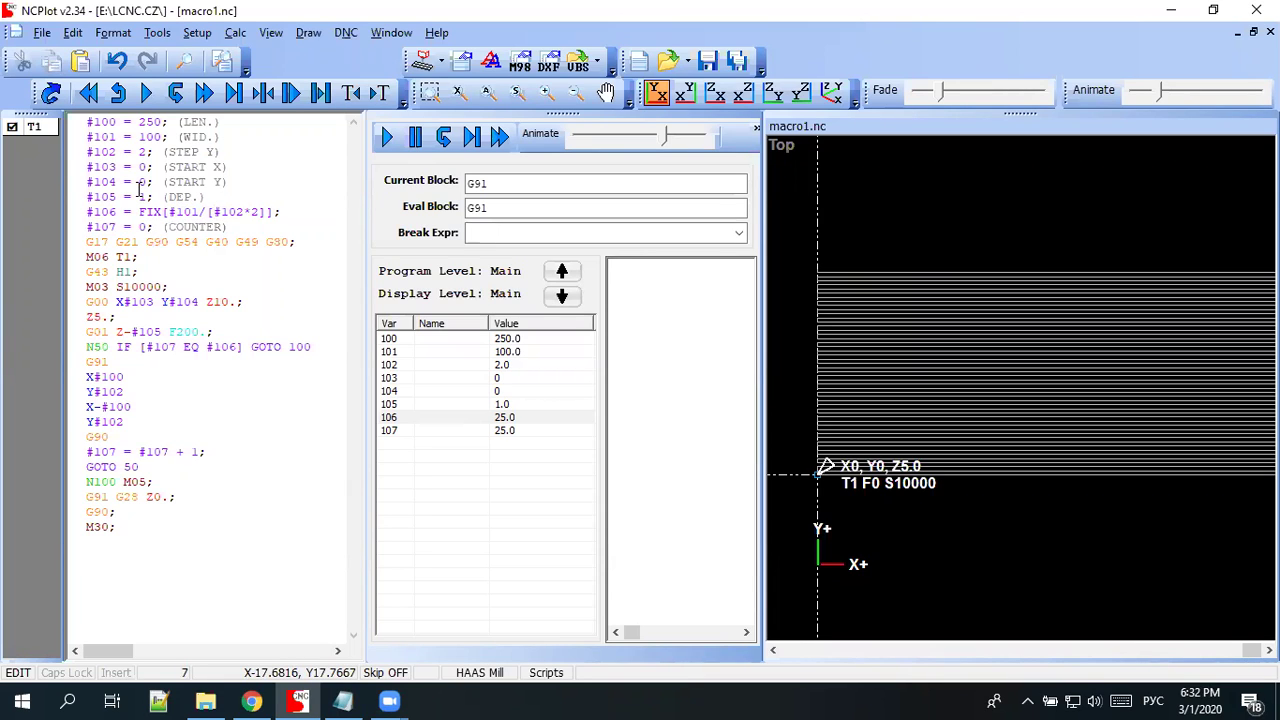
{"action": "left_click", "coordinate": [139, 137]}
{"action": "left_click", "coordinate": [257, 211]}
{"action": "scroll", "coordinate": [820, 272], "scroll_direction": "up", "scroll_amount": 2}
{"action": "scroll", "coordinate": [817, 277], "scroll_direction": "up", "scroll_amount": 1}
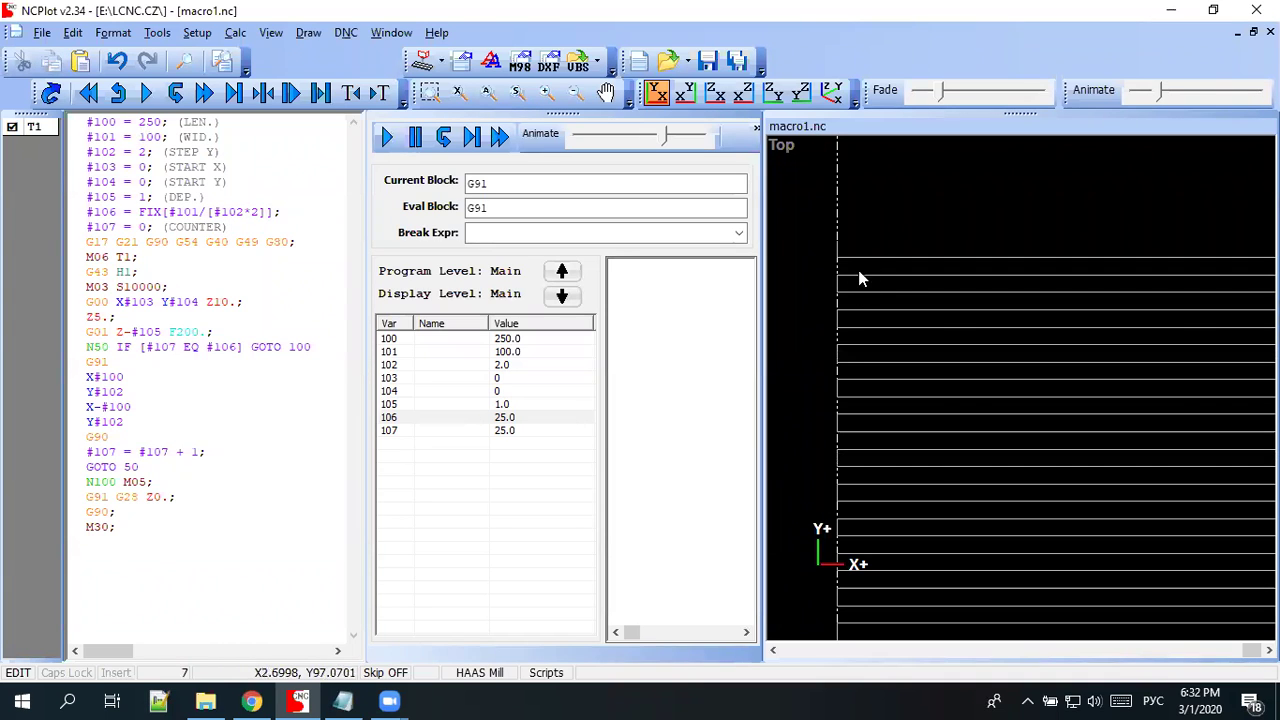
{"action": "double_click", "coordinate": [187, 212]}
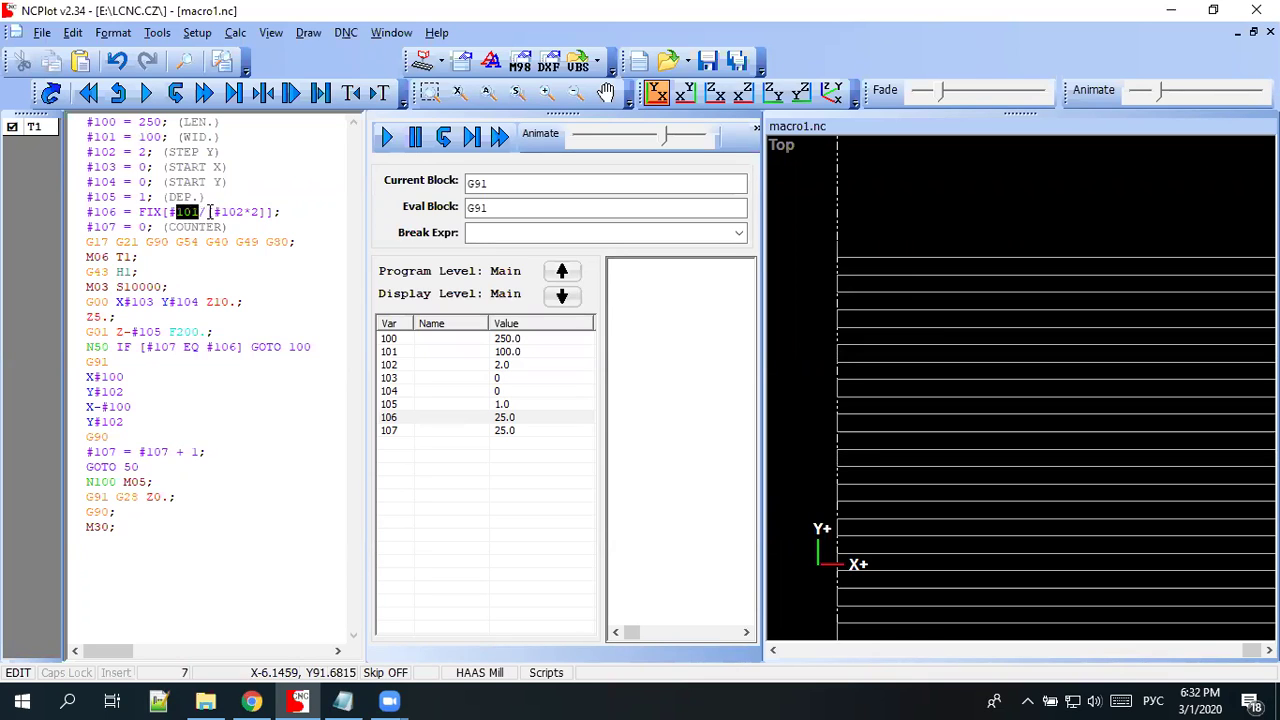
{"action": "scroll", "coordinate": [828, 190], "scroll_direction": "down", "scroll_amount": 2}
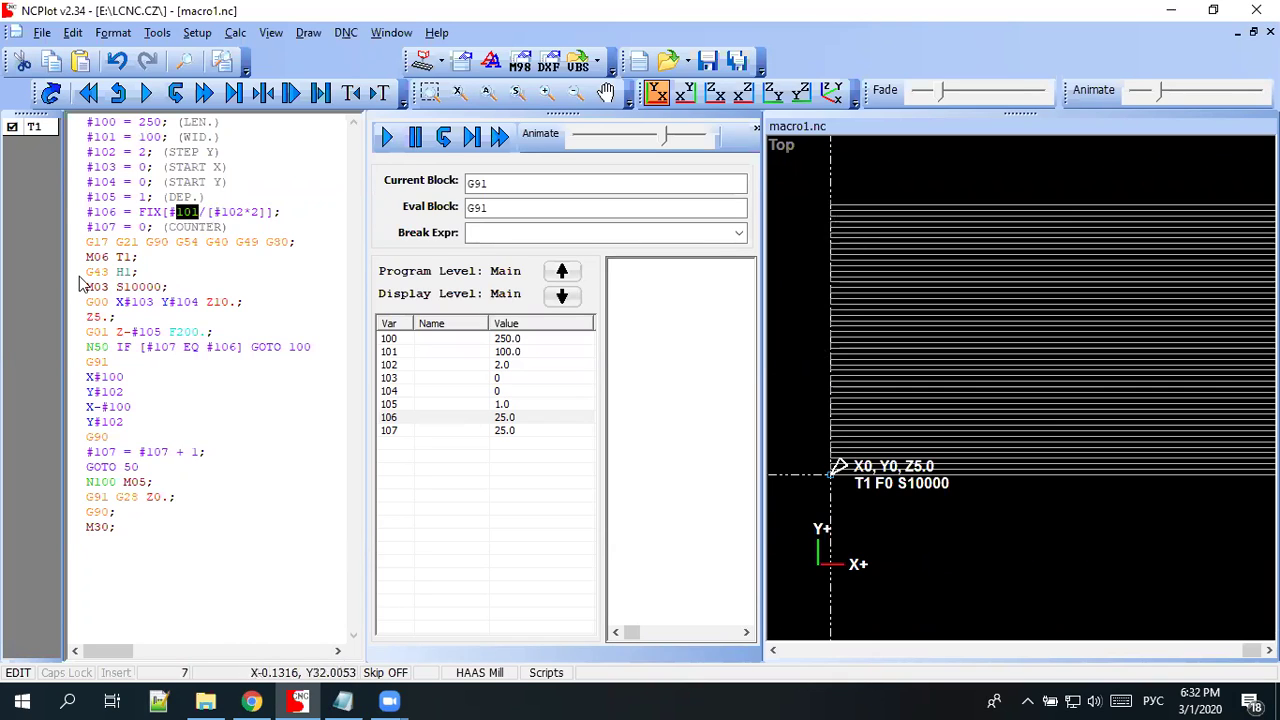
{"action": "left_click", "coordinate": [140, 166]}
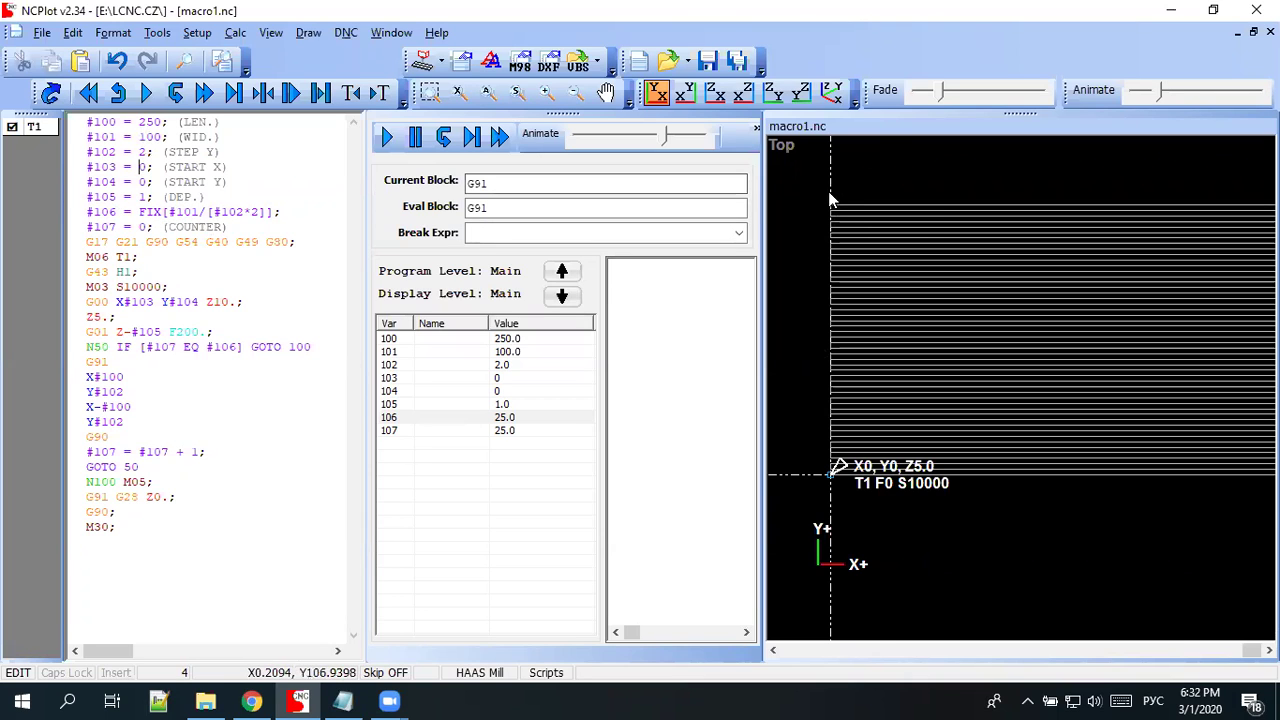
{"action": "scroll", "coordinate": [855, 215], "scroll_direction": "up", "scroll_amount": 1}
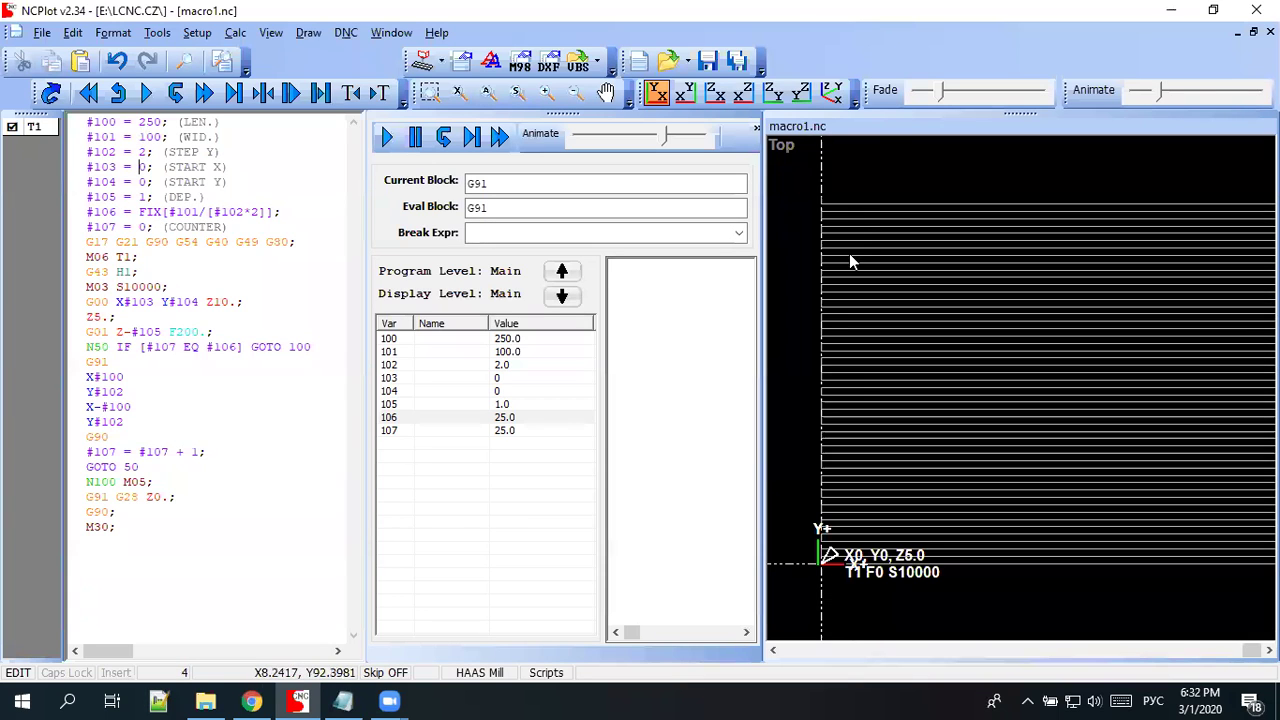
{"action": "scroll", "coordinate": [825, 575], "scroll_direction": "up", "scroll_amount": 1}
{"action": "scroll", "coordinate": [818, 543], "scroll_direction": "up", "scroll_amount": 1}
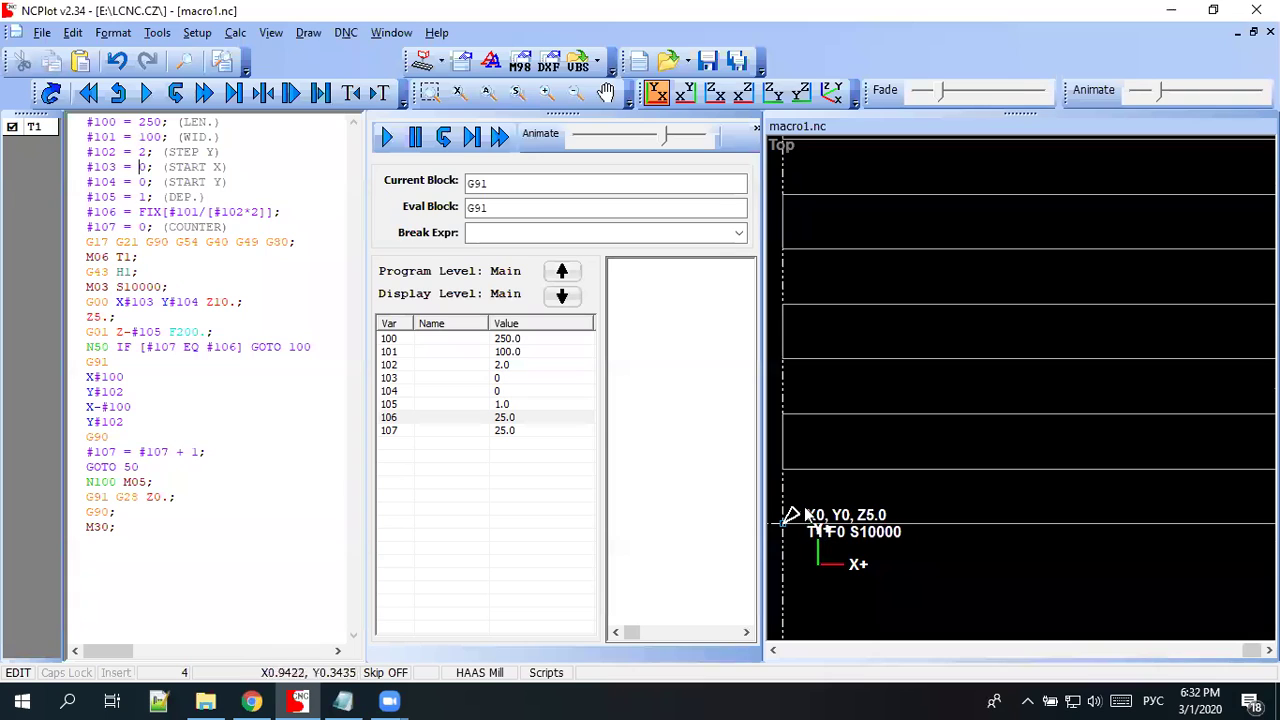
{"action": "scroll", "coordinate": [801, 512], "scroll_direction": "up", "scroll_amount": 1}
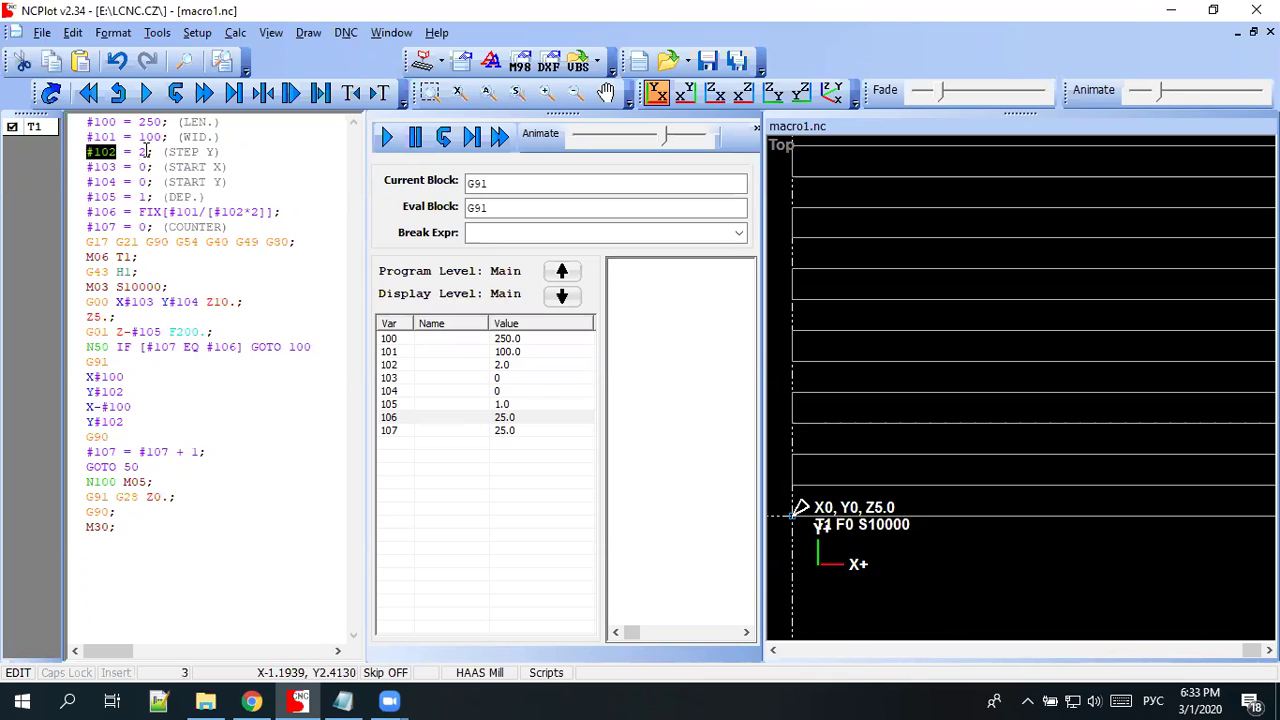
- Set step #102 to 5 and highlight the [#102*2] expression in line #106
{"action": "double_click", "coordinate": [143, 152]}
{"action": "type", "text": "5"}
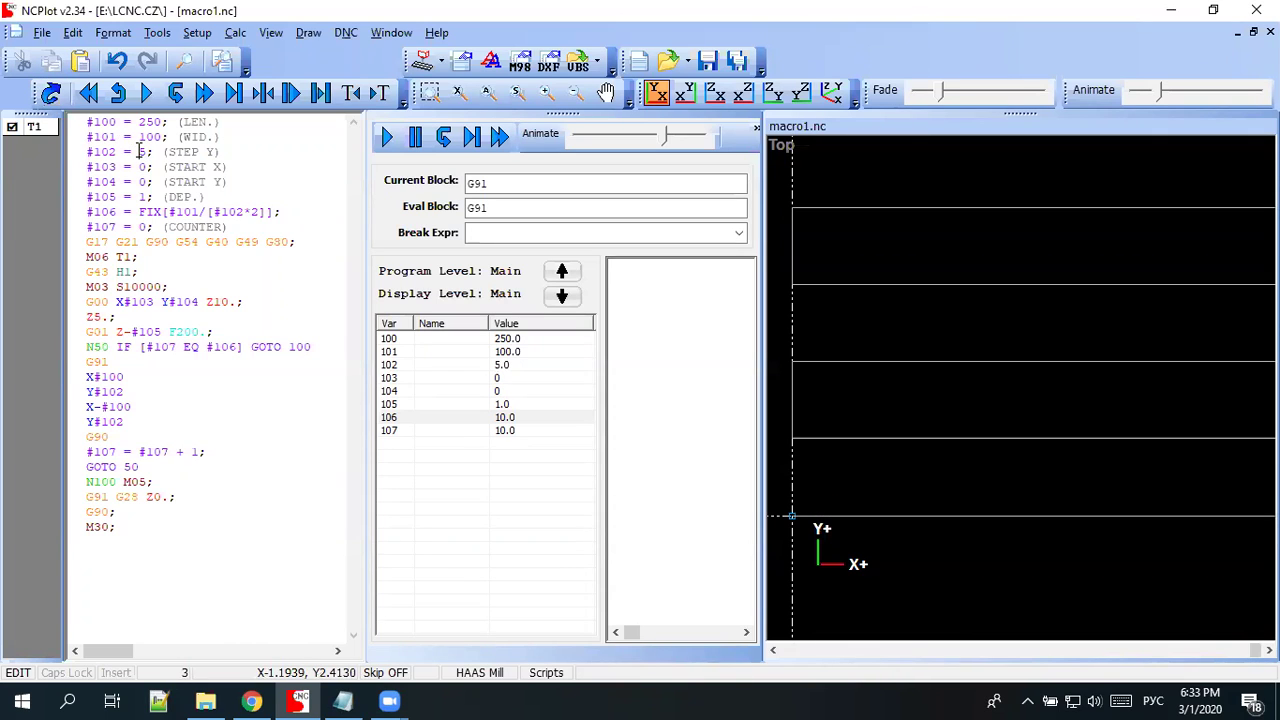
{"action": "left_click_drag", "start_coordinate": [260, 212], "coordinate": [206, 212]}
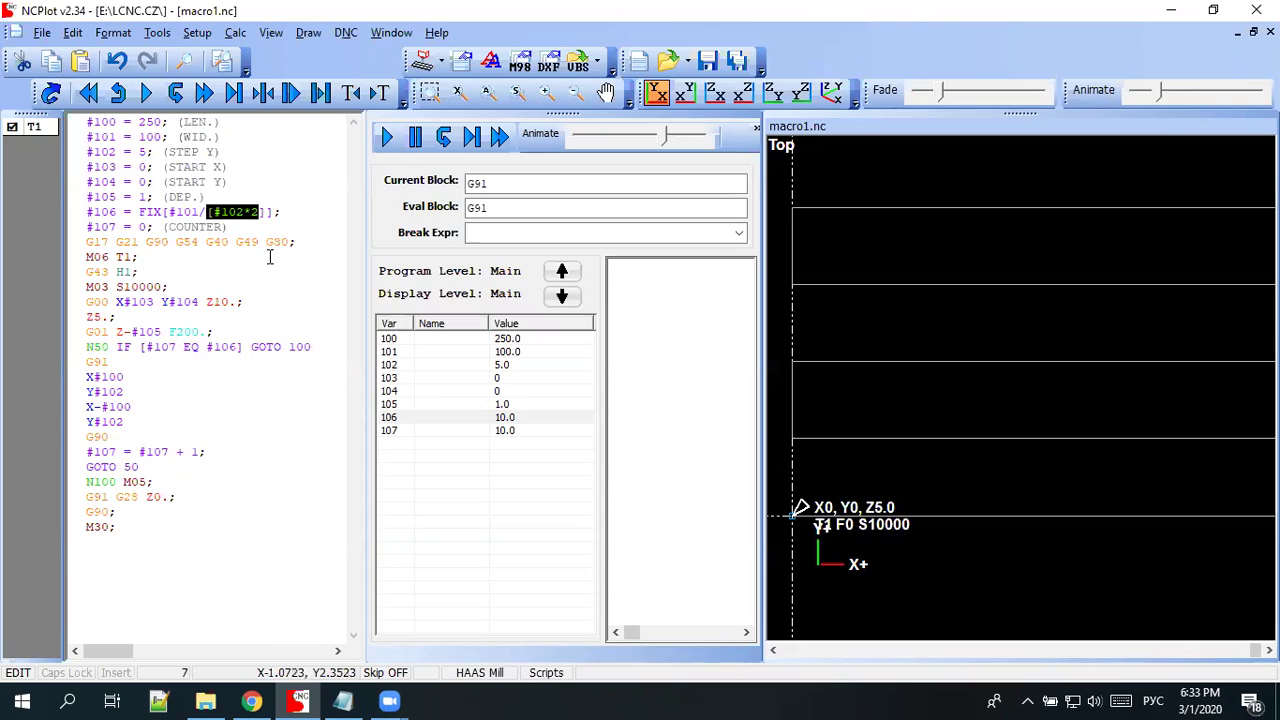
{"action": "left_click", "coordinate": [208, 212]}
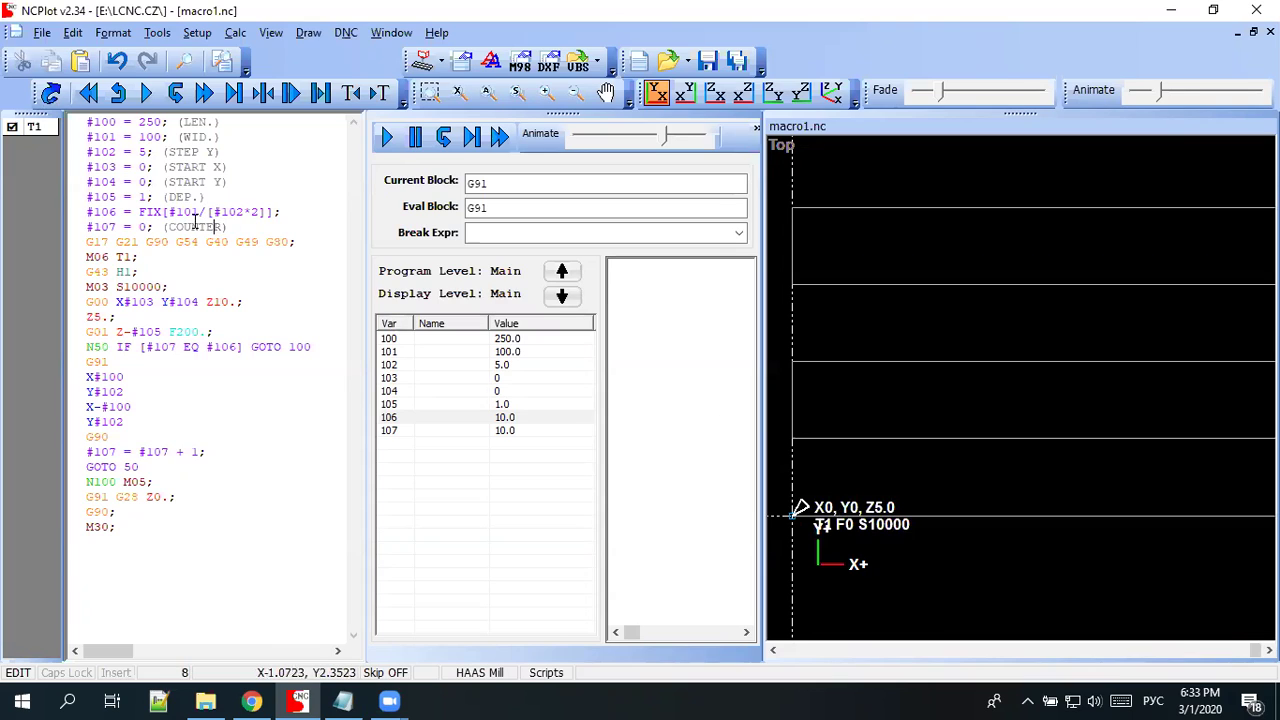
- Highlight the 250 length value, zoom the plot, and regenerate the backplot
{"action": "double_click", "coordinate": [163, 121]}
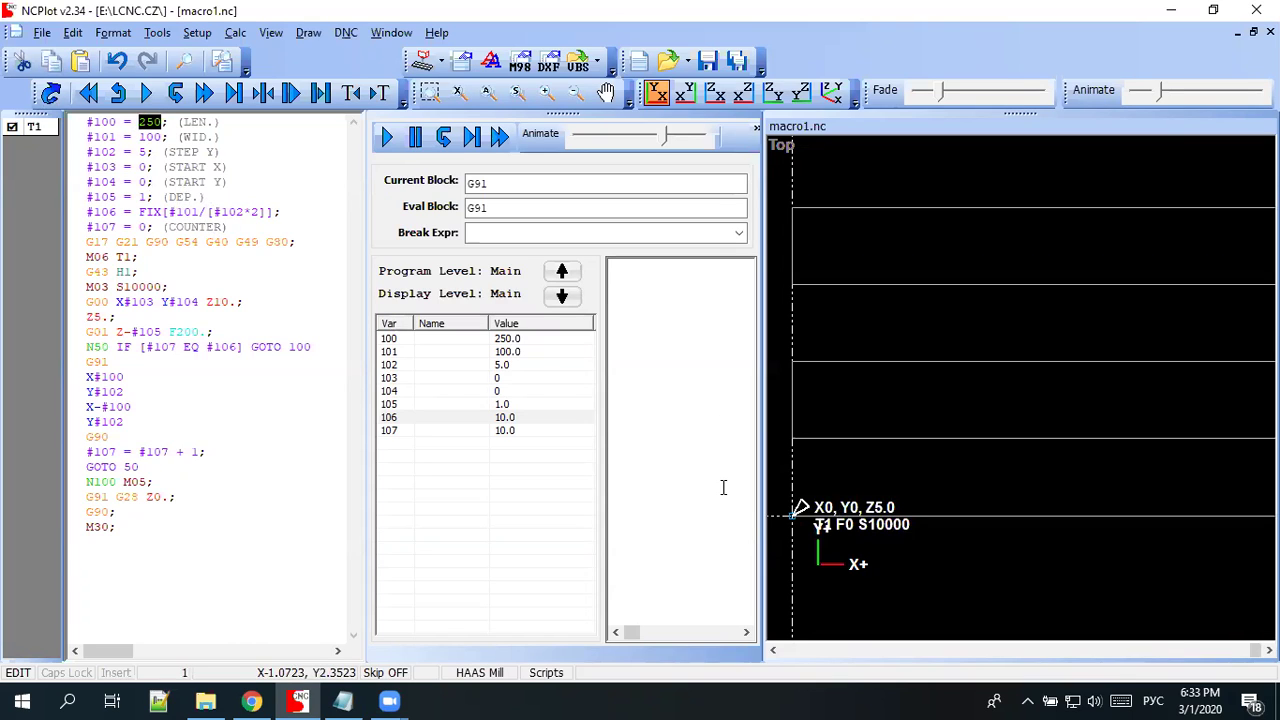
{"action": "scroll", "coordinate": [832, 437], "scroll_direction": "down", "scroll_amount": 2}
{"action": "scroll", "coordinate": [832, 437], "scroll_direction": "down", "scroll_amount": 2}
{"action": "scroll", "coordinate": [832, 437], "scroll_direction": "down", "scroll_amount": 3}
{"action": "scroll", "coordinate": [832, 440], "scroll_direction": "down", "scroll_amount": 2}
{"action": "scroll", "coordinate": [832, 440], "scroll_direction": "up", "scroll_amount": 1}
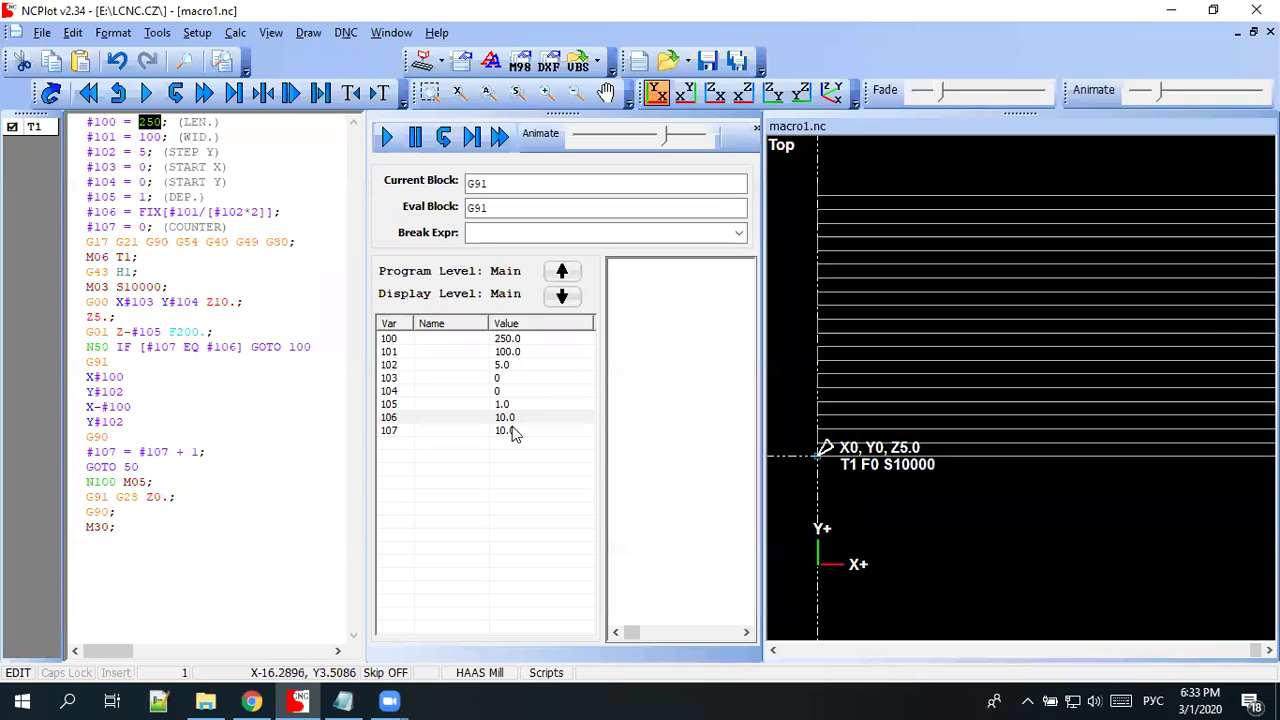
{"action": "left_click", "coordinate": [55, 95]}
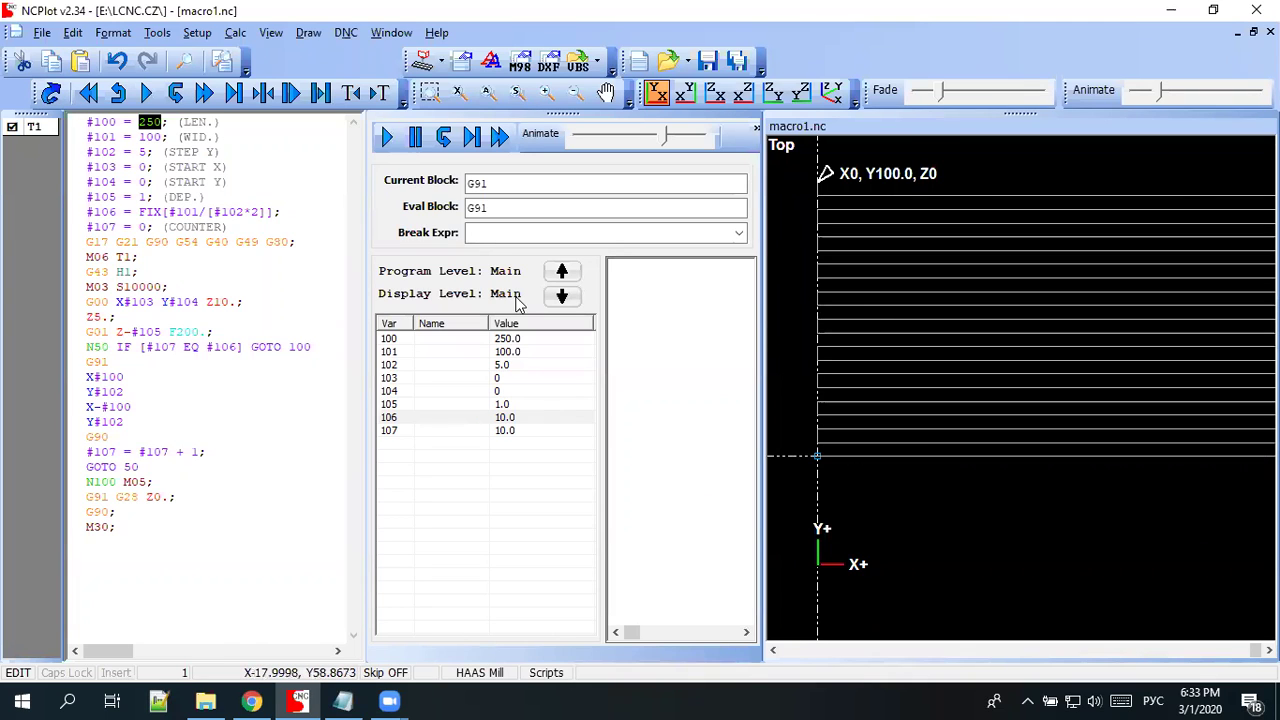
{"action": "left_click", "coordinate": [153, 452]}
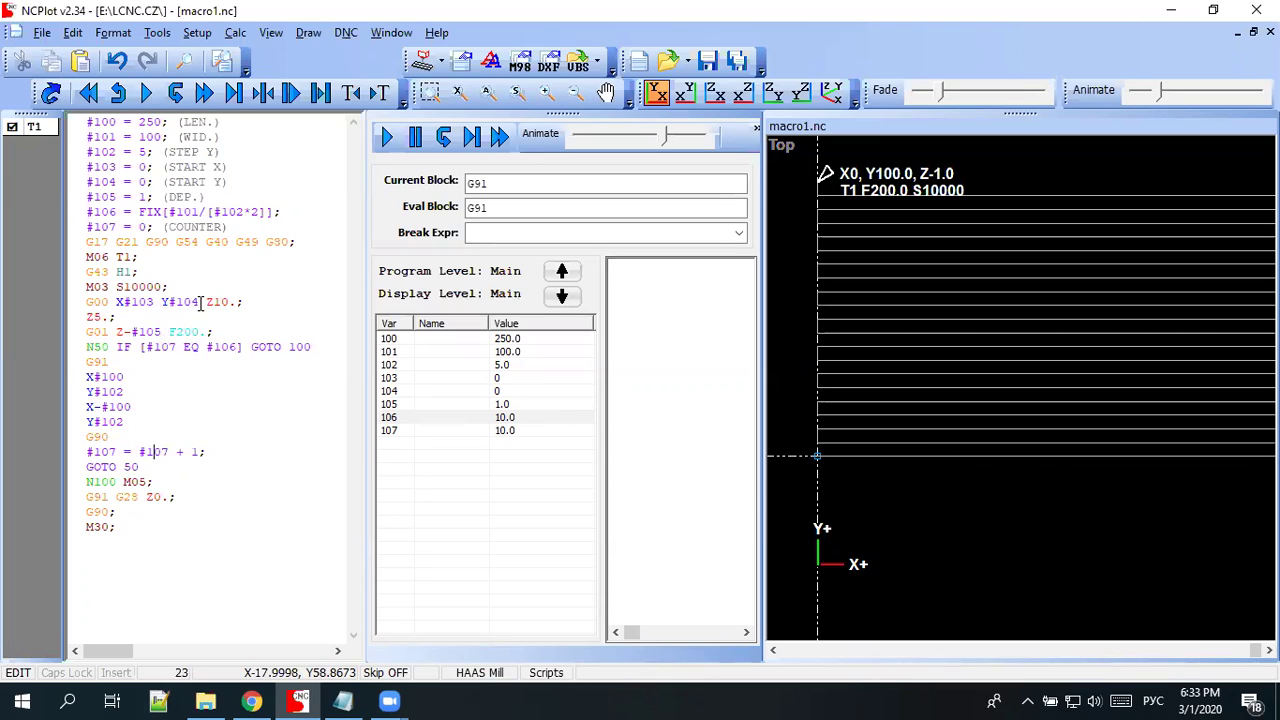
{"action": "double_click", "coordinate": [147, 137]}
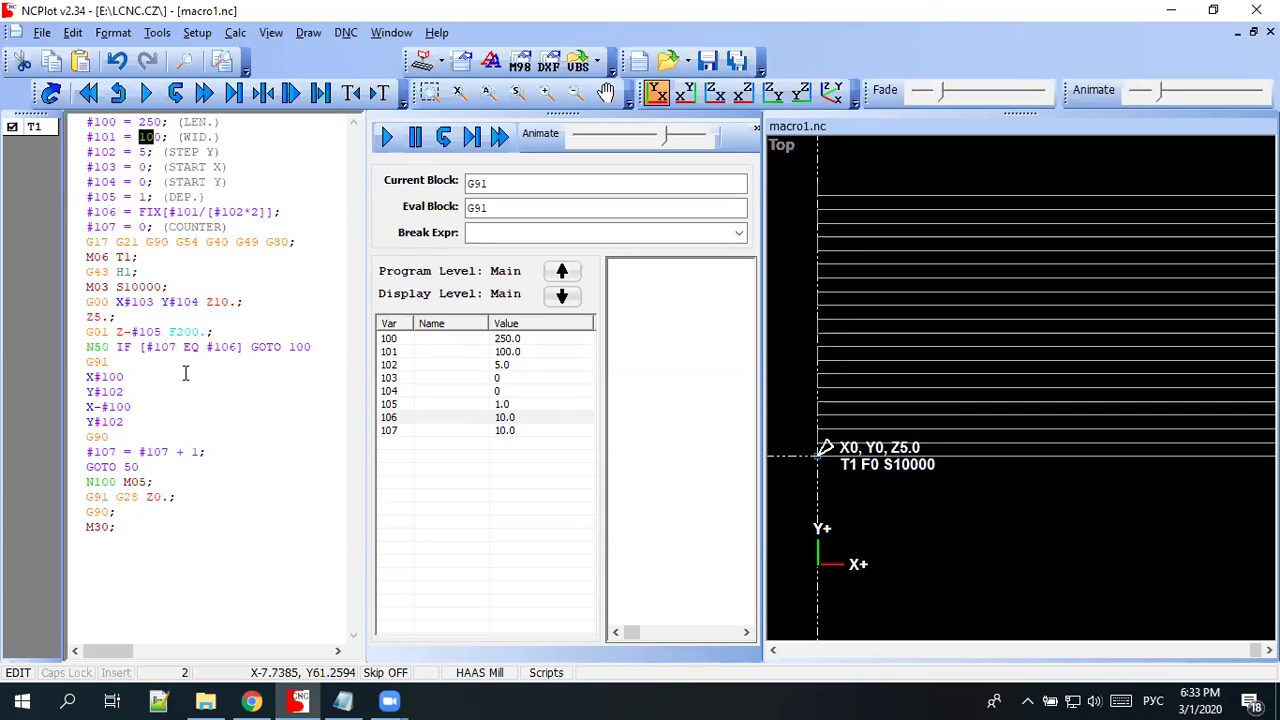
{"action": "scroll", "coordinate": [836, 242], "scroll_direction": "down", "scroll_amount": 3}
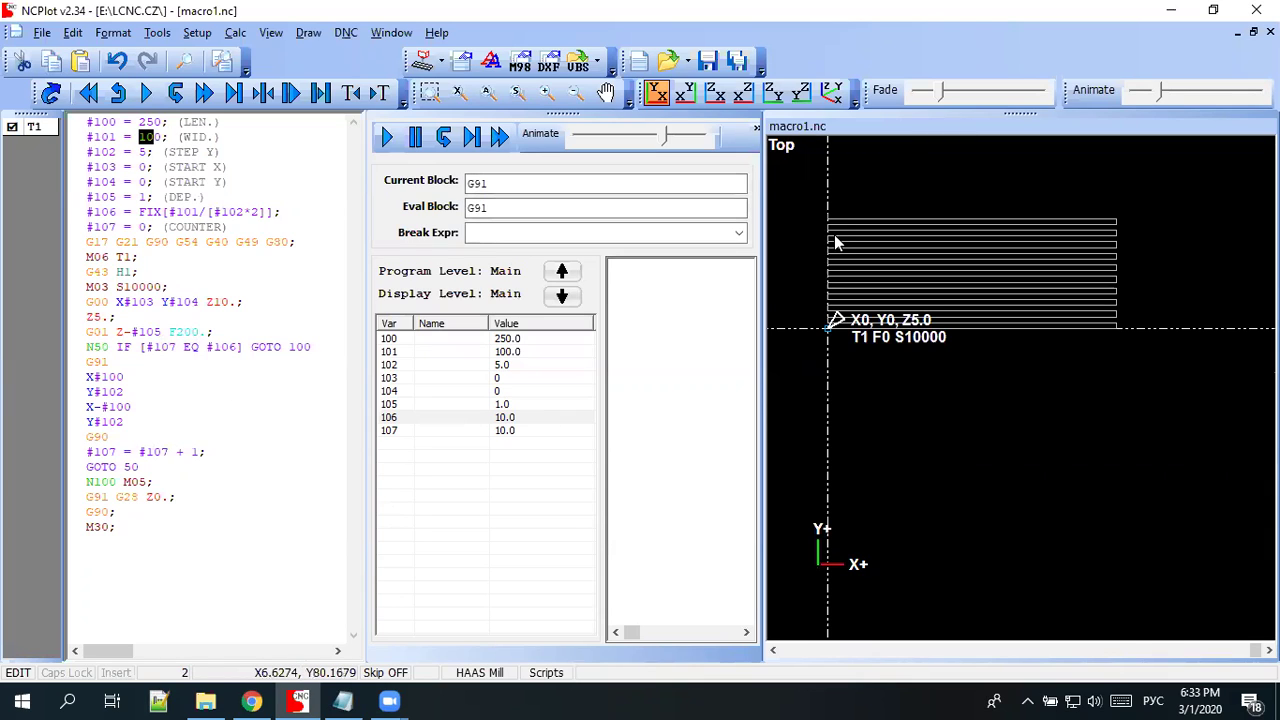
{"action": "scroll", "coordinate": [838, 240], "scroll_direction": "up", "scroll_amount": 1}
{"action": "scroll", "coordinate": [838, 232], "scroll_direction": "up", "scroll_amount": 1}
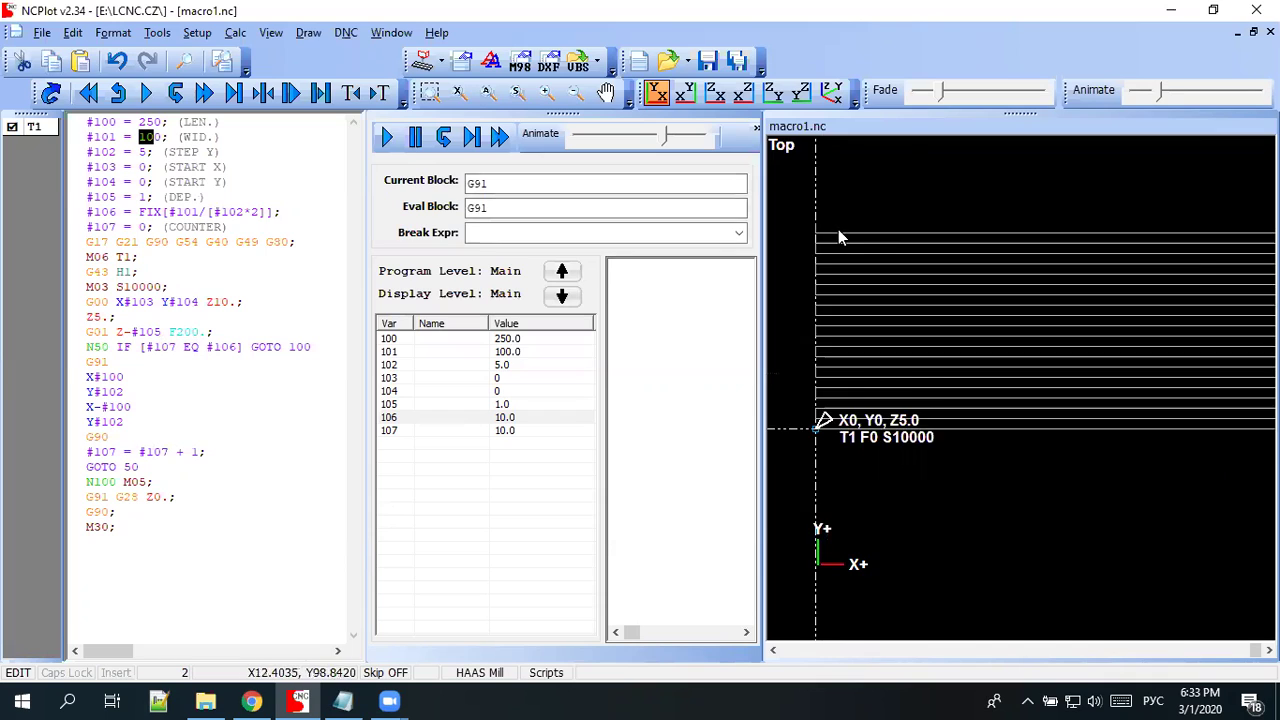
{"action": "scroll", "coordinate": [835, 235], "scroll_direction": "down", "scroll_amount": 1}
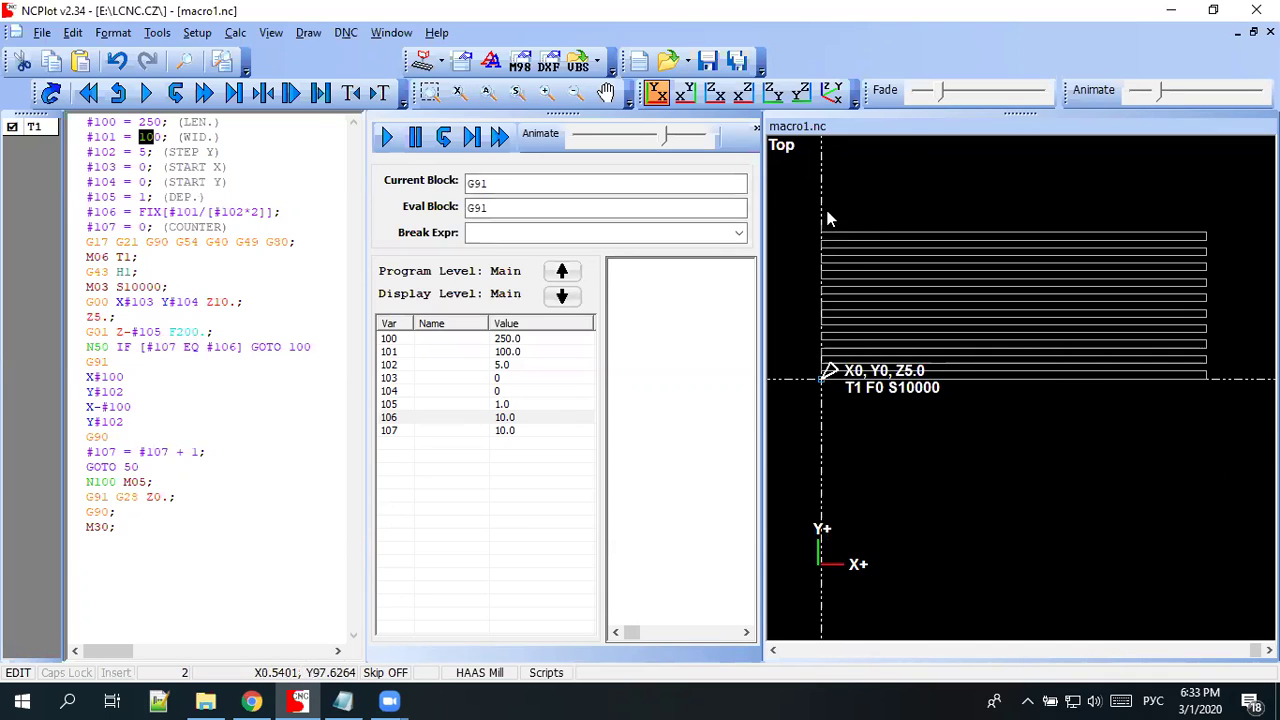
- Replace FIX with FUP in line #106, switching the keyboard to English
{"action": "left_click", "coordinate": [148, 212]}
{"action": "double_click", "coordinate": [149, 213]}
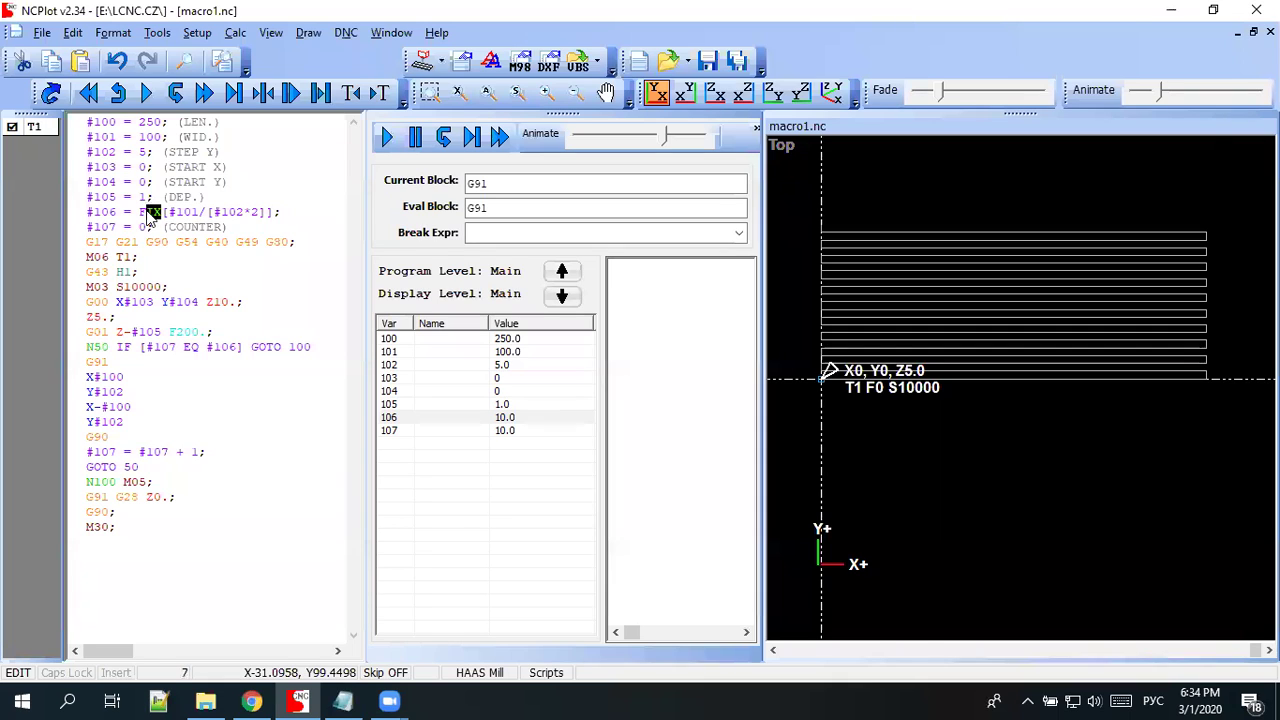
{"action": "type", "text": "FTS"}
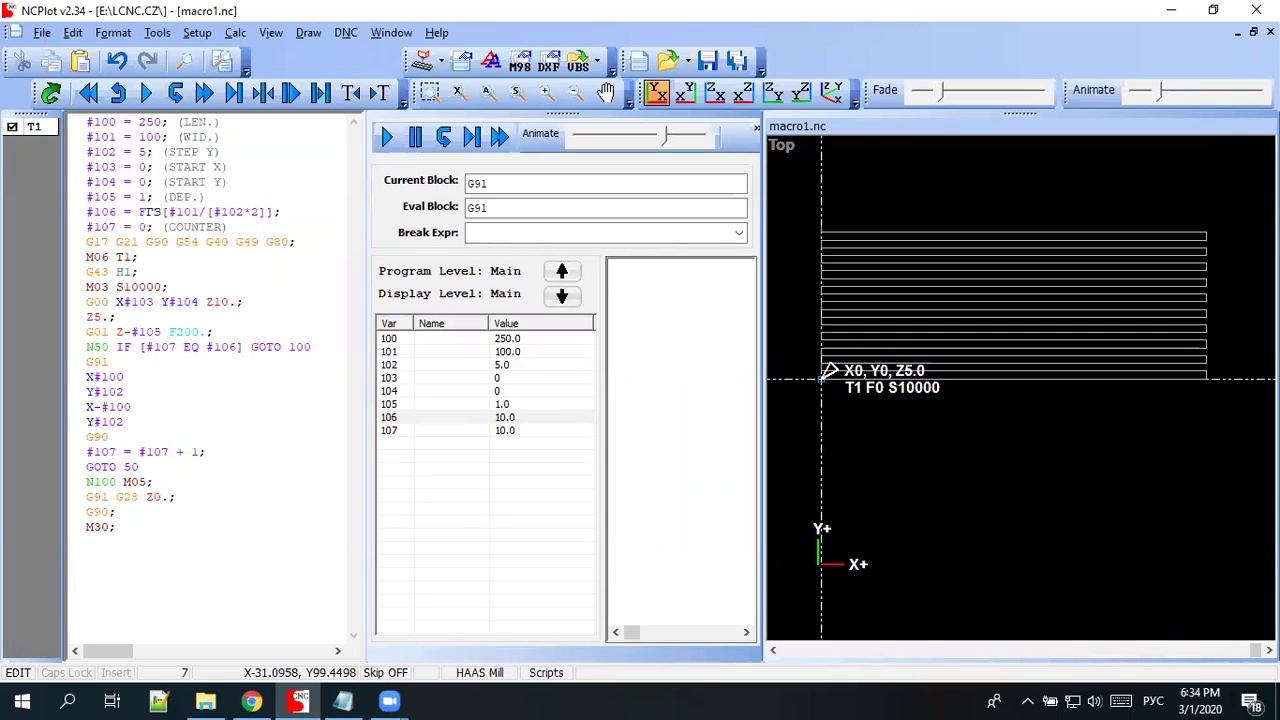
{"action": "key", "text": "BackSpace"}
{"action": "key", "text": "BackSpace"}
{"action": "key", "text": "alt+shift"}
{"action": "type", "text": "UP"}
- Regenerate the toolpath plot with FUP rounding and zoom the view
{"action": "left_click", "coordinate": [51, 93]}
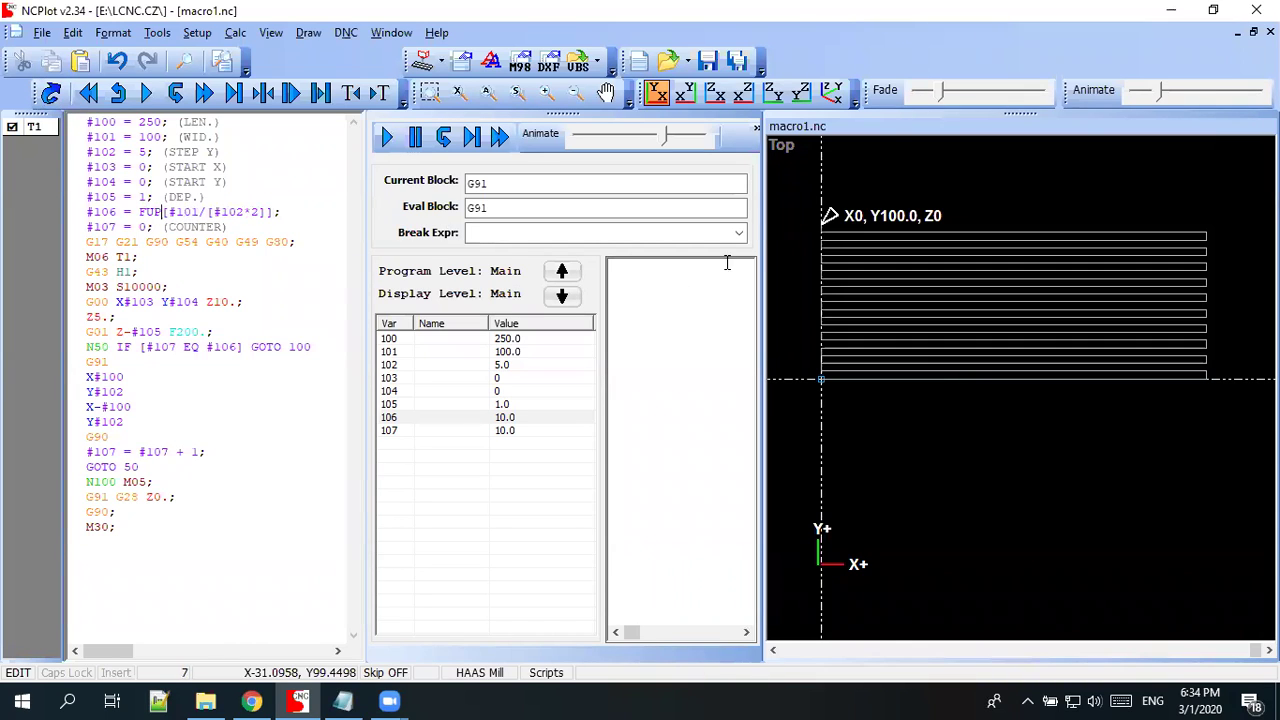
{"action": "scroll", "coordinate": [838, 241], "scroll_direction": "up", "scroll_amount": 2}
{"action": "scroll", "coordinate": [840, 245], "scroll_direction": "up", "scroll_amount": 2}
{"action": "scroll", "coordinate": [846, 267], "scroll_direction": "down", "scroll_amount": 1}
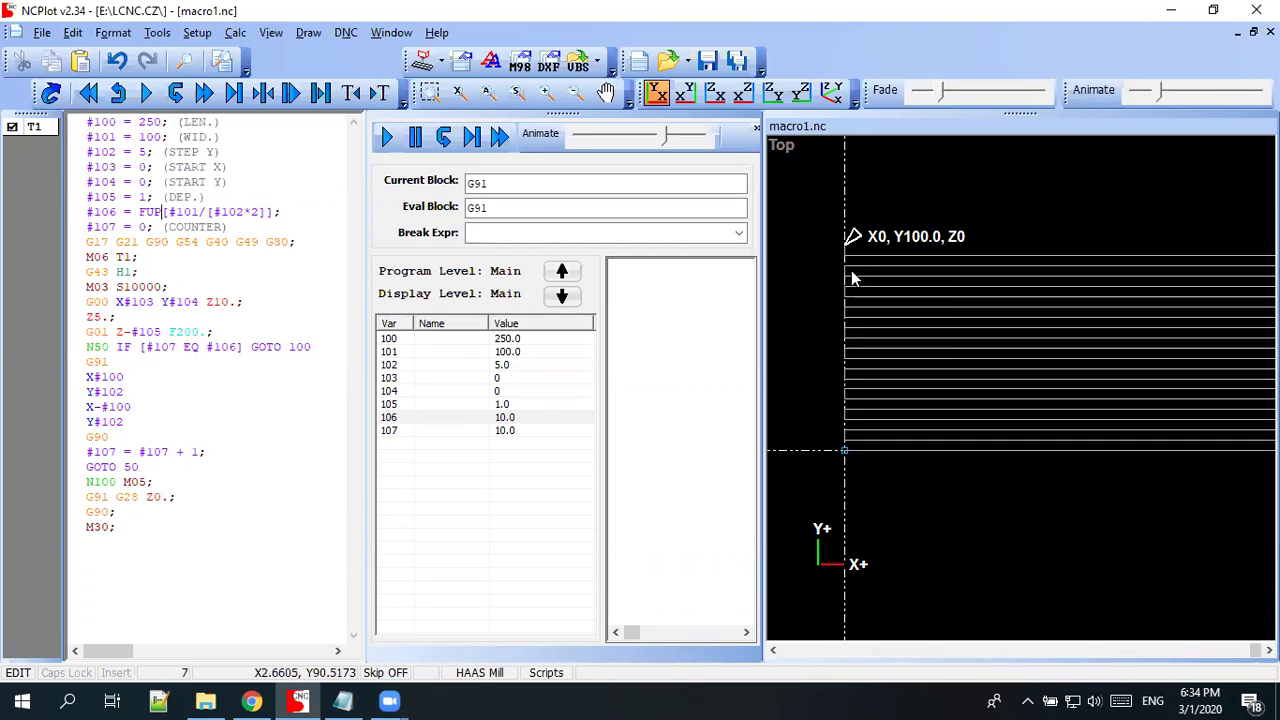
{"action": "scroll", "coordinate": [852, 270], "scroll_direction": "down", "scroll_amount": 1}
{"action": "scroll", "coordinate": [860, 272], "scroll_direction": "down", "scroll_amount": 1}
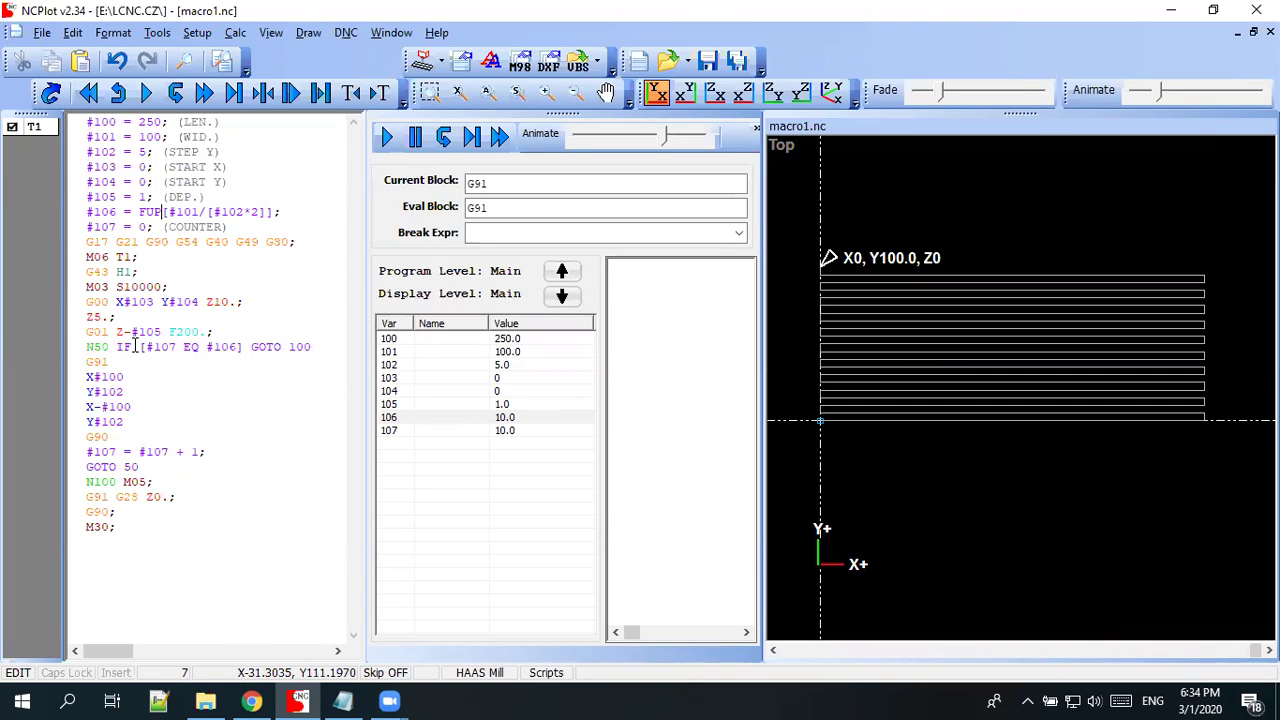
{"action": "left_click_drag", "start_coordinate": [176, 347], "coordinate": [145, 347]}
{"action": "left_click_drag", "start_coordinate": [229, 347], "coordinate": [206, 348]}
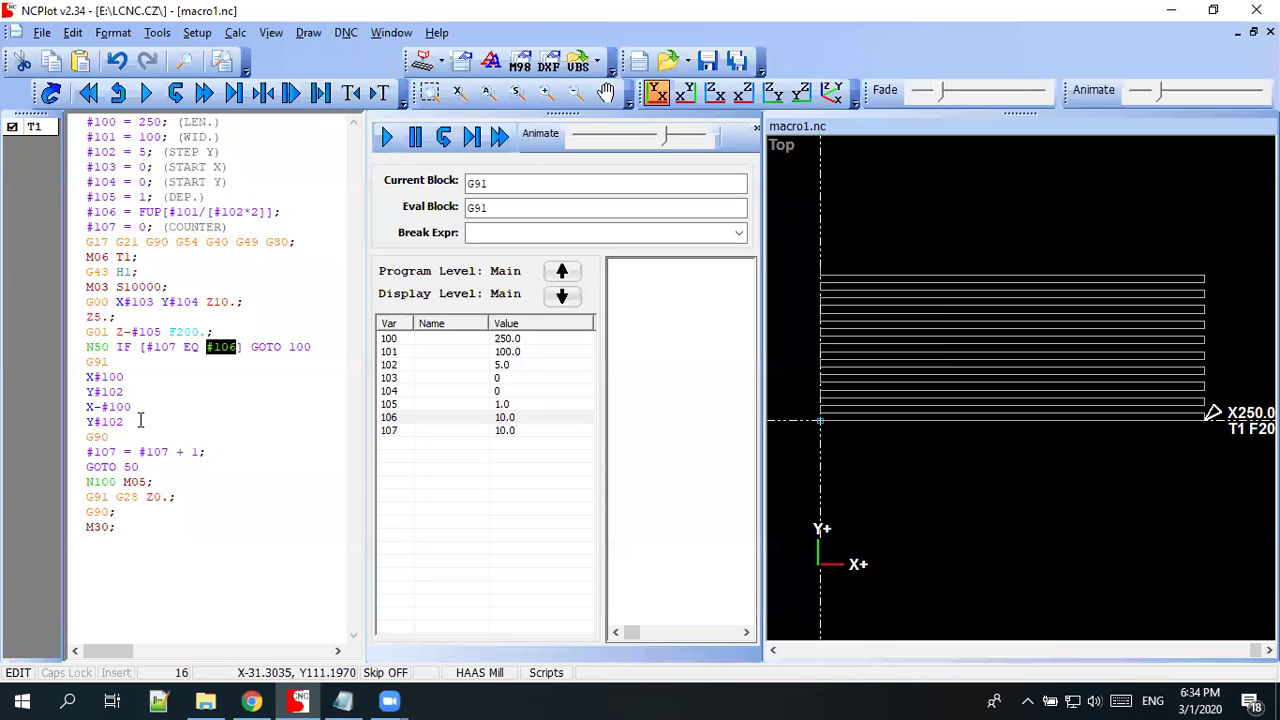
{"action": "left_click", "coordinate": [87, 361]}
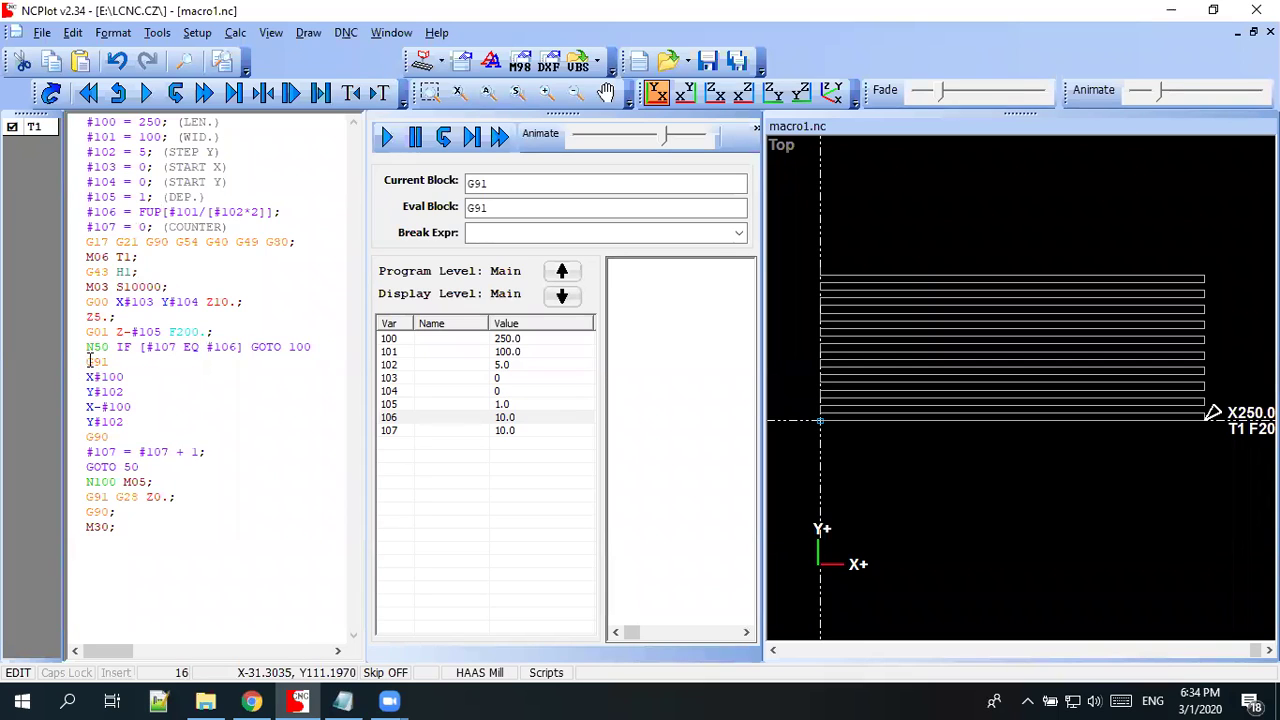
{"action": "left_click_drag", "start_coordinate": [89, 360], "coordinate": [125, 427]}
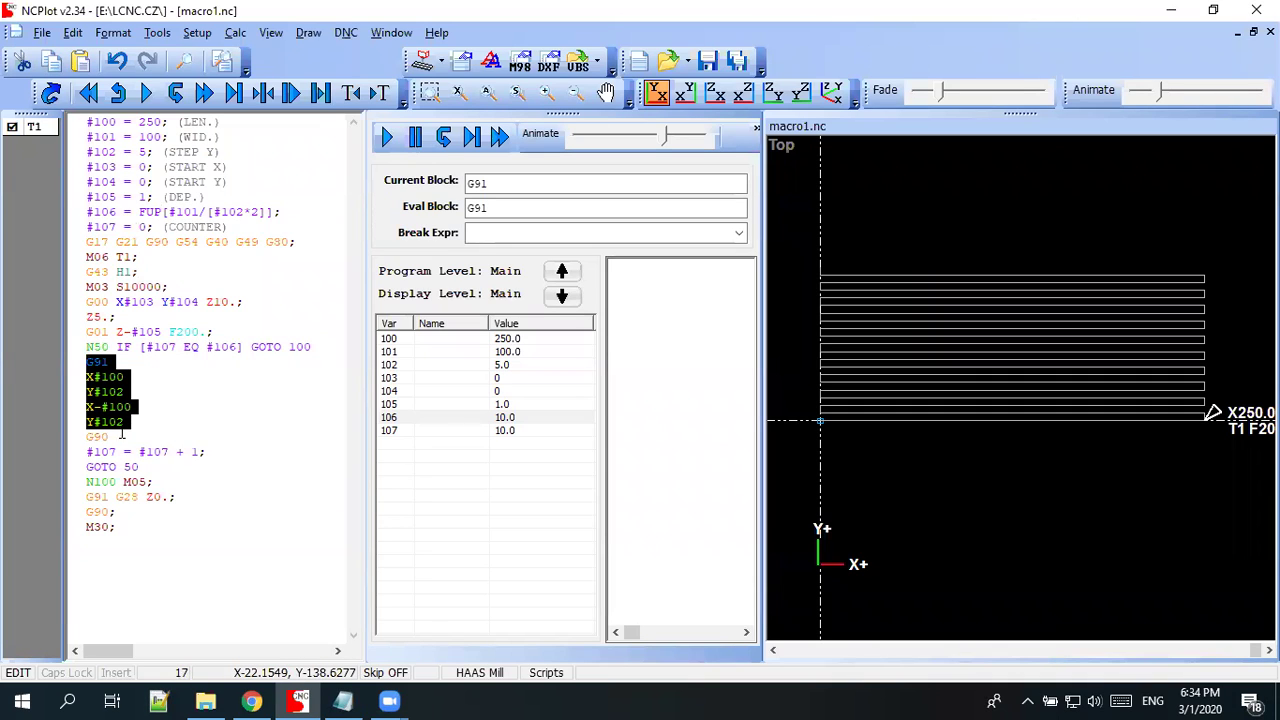
{"action": "left_click", "coordinate": [124, 392]}
{"action": "left_click", "coordinate": [105, 437]}
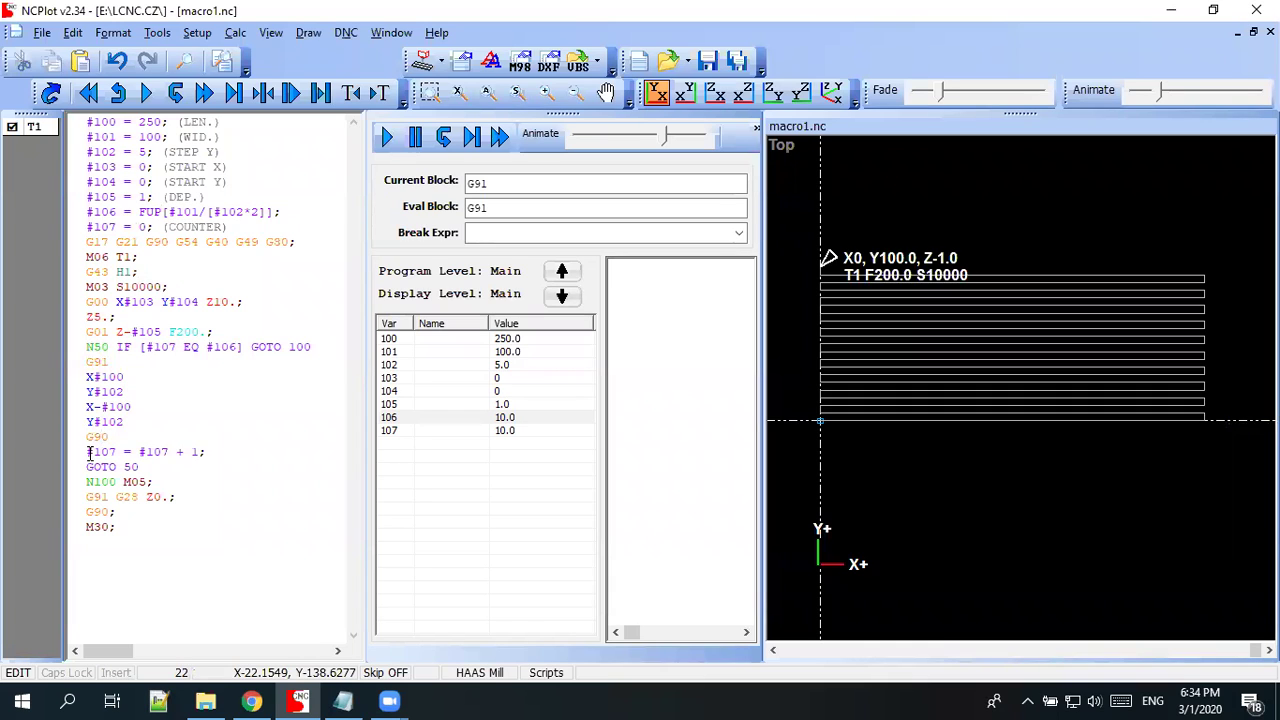
{"action": "left_click_drag", "start_coordinate": [89, 452], "coordinate": [208, 452]}
{"action": "left_click", "coordinate": [210, 452]}
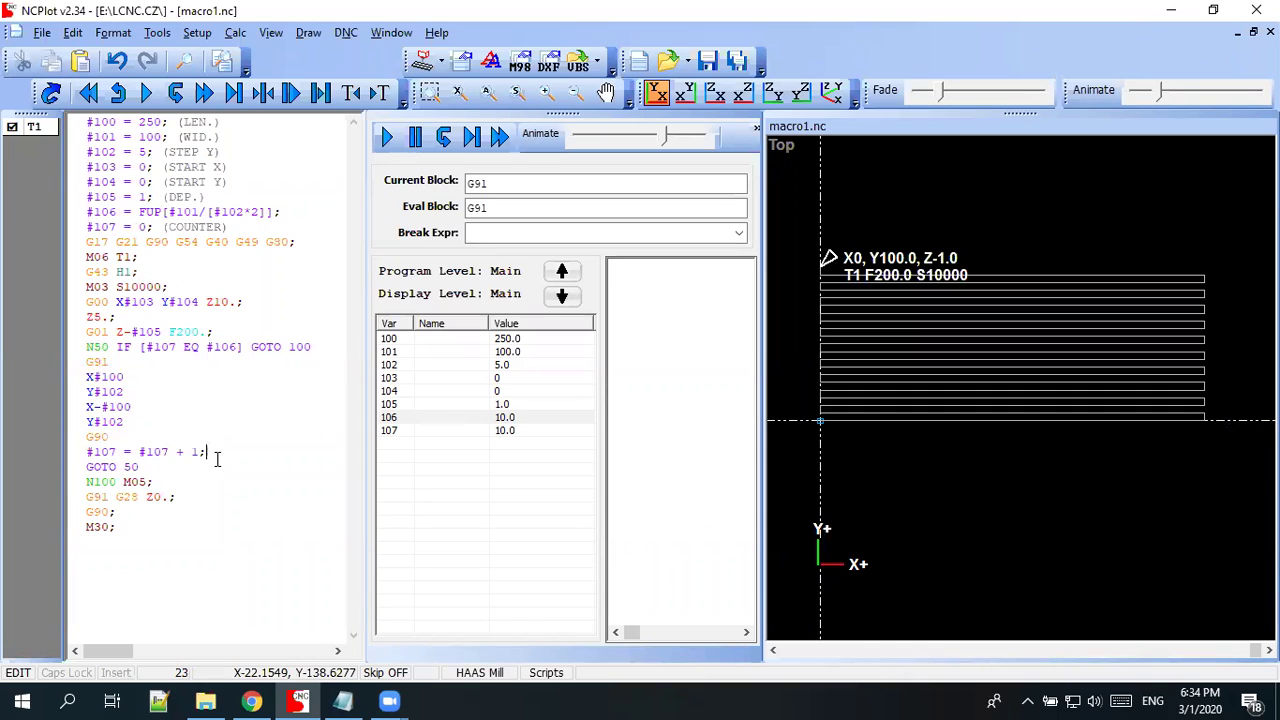
{"action": "left_click", "coordinate": [78, 451]}
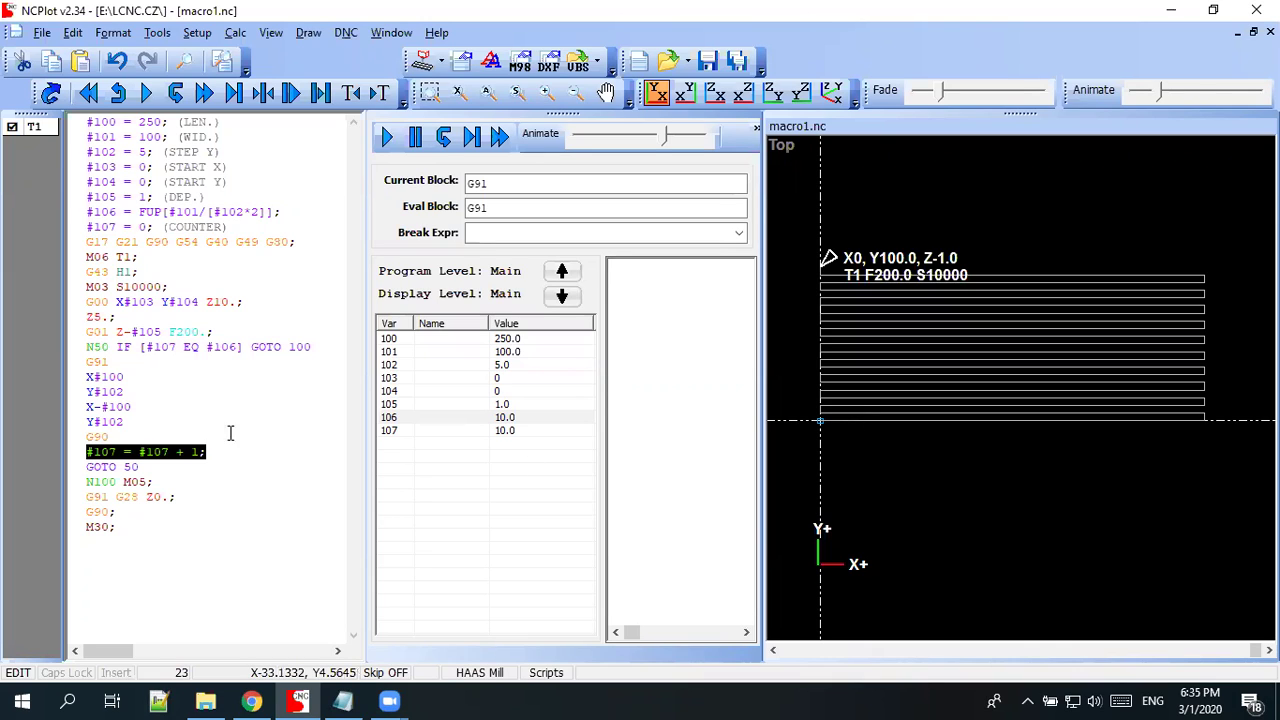
{"action": "left_click", "coordinate": [198, 452]}
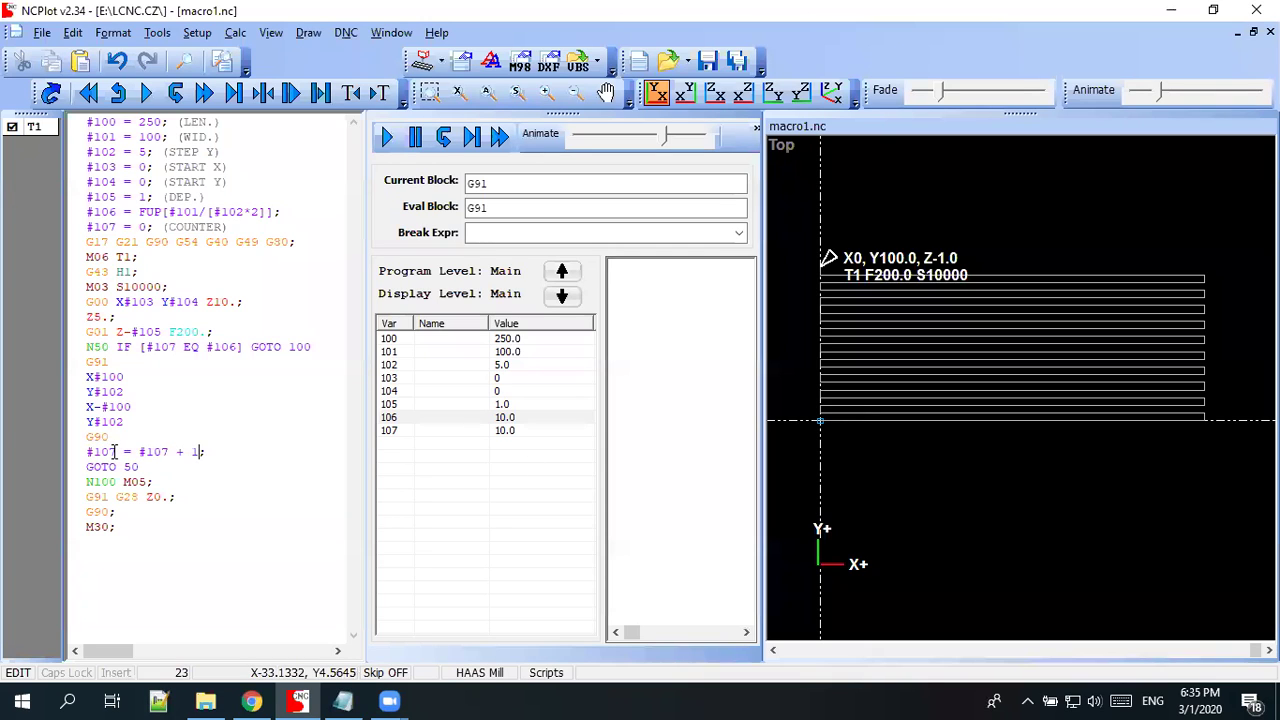
{"action": "double_click", "coordinate": [114, 452]}
{"action": "key", "text": "Right"}
{"action": "left_click_drag", "start_coordinate": [139, 452], "coordinate": [169, 458]}
{"action": "left_click", "coordinate": [169, 458]}
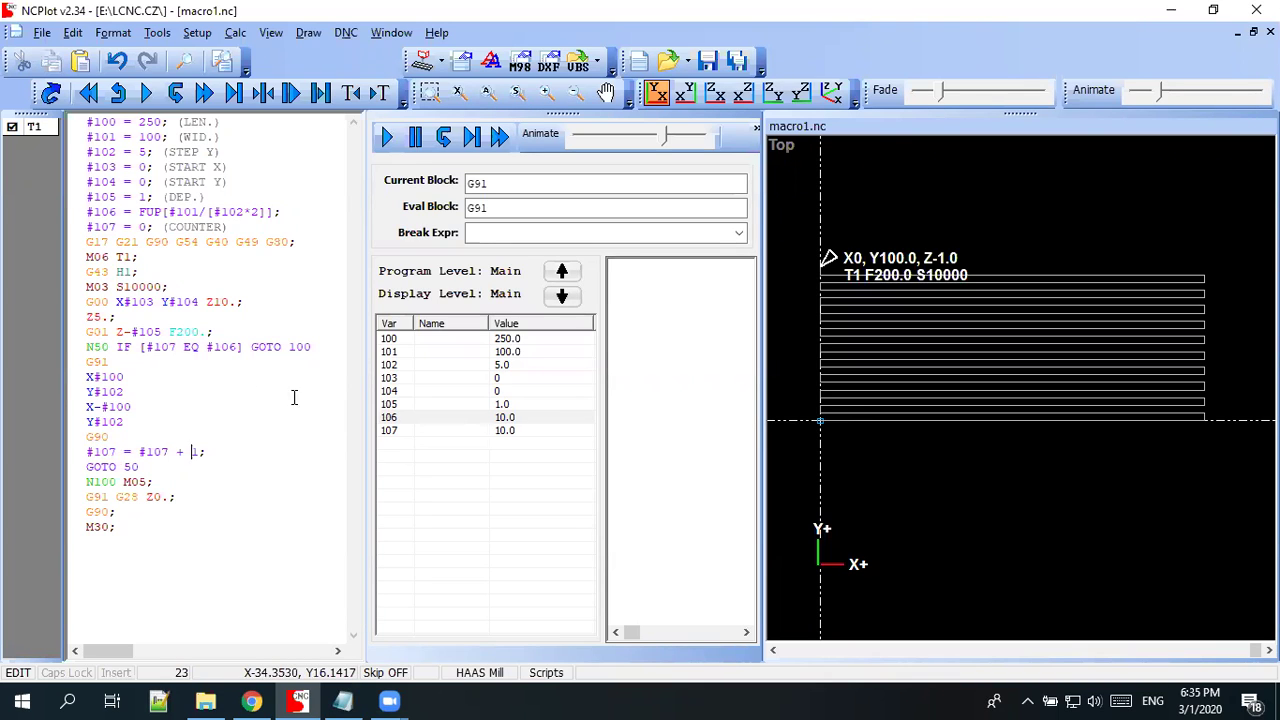
{"action": "left_click_drag", "start_coordinate": [240, 347], "coordinate": [145, 355]}
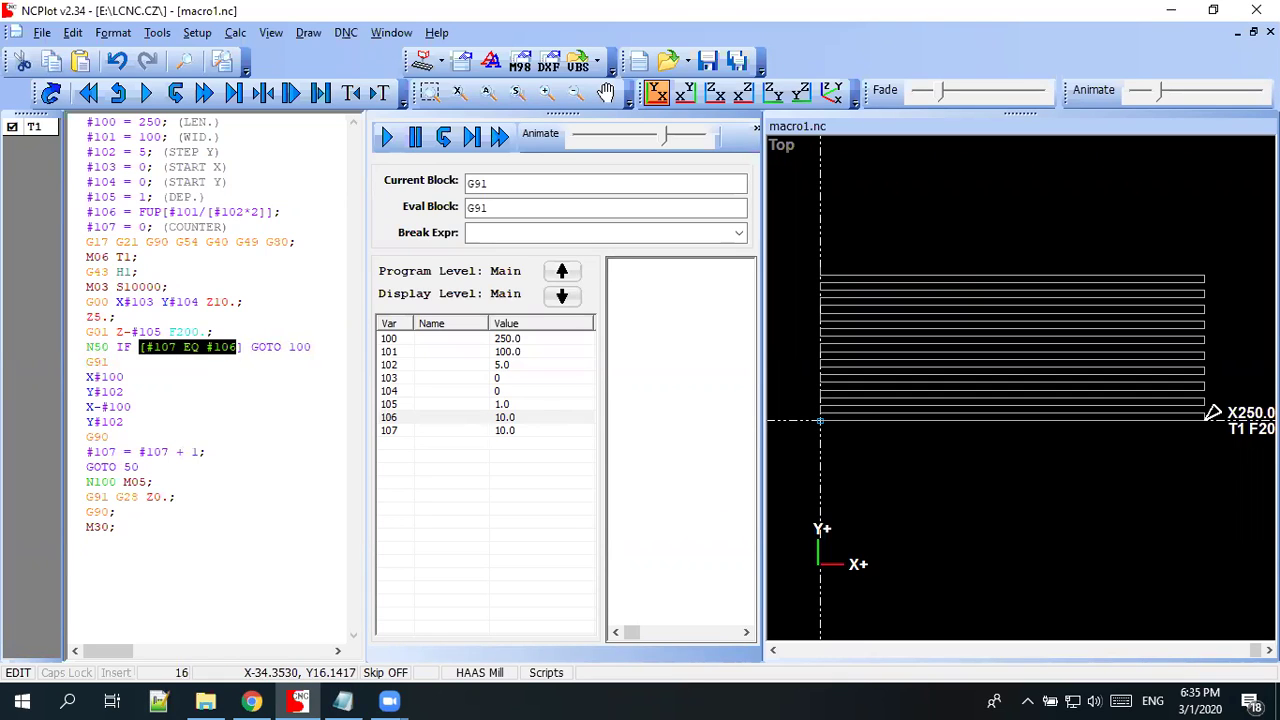
{"action": "left_click", "coordinate": [227, 347]}
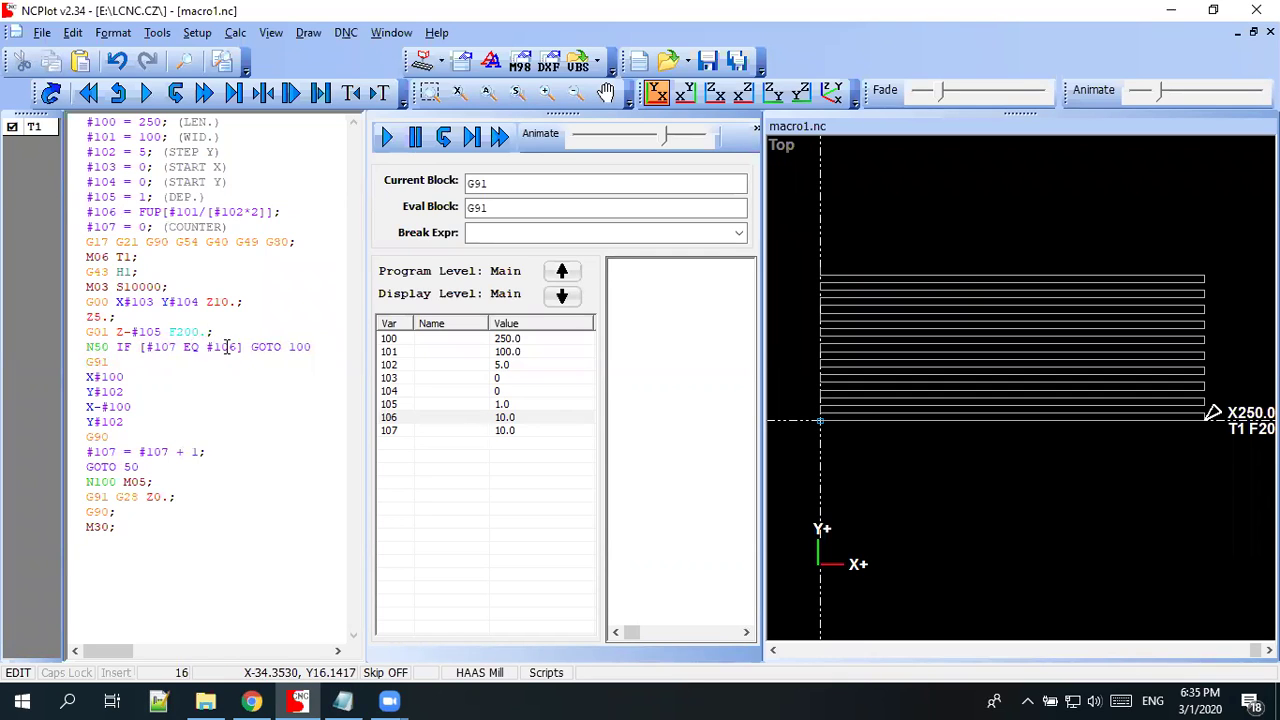
{"action": "double_click", "coordinate": [199, 347]}
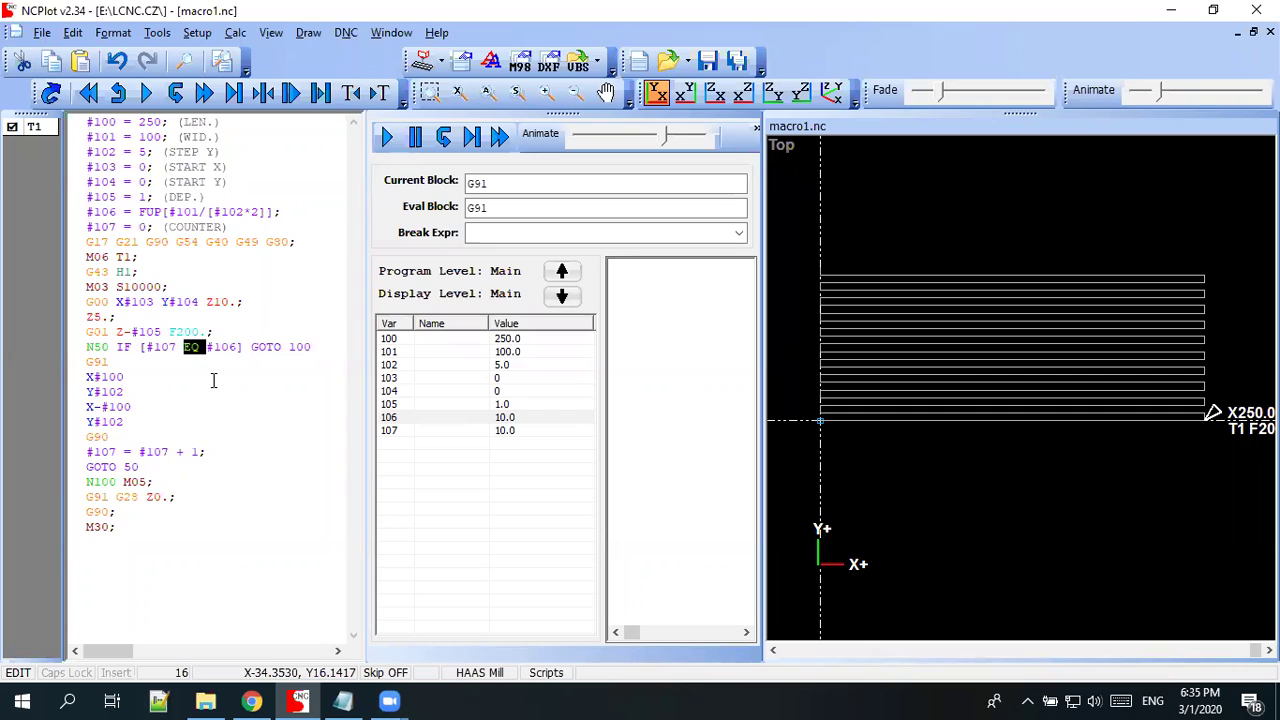
{"action": "left_click_drag", "start_coordinate": [312, 347], "coordinate": [251, 348]}
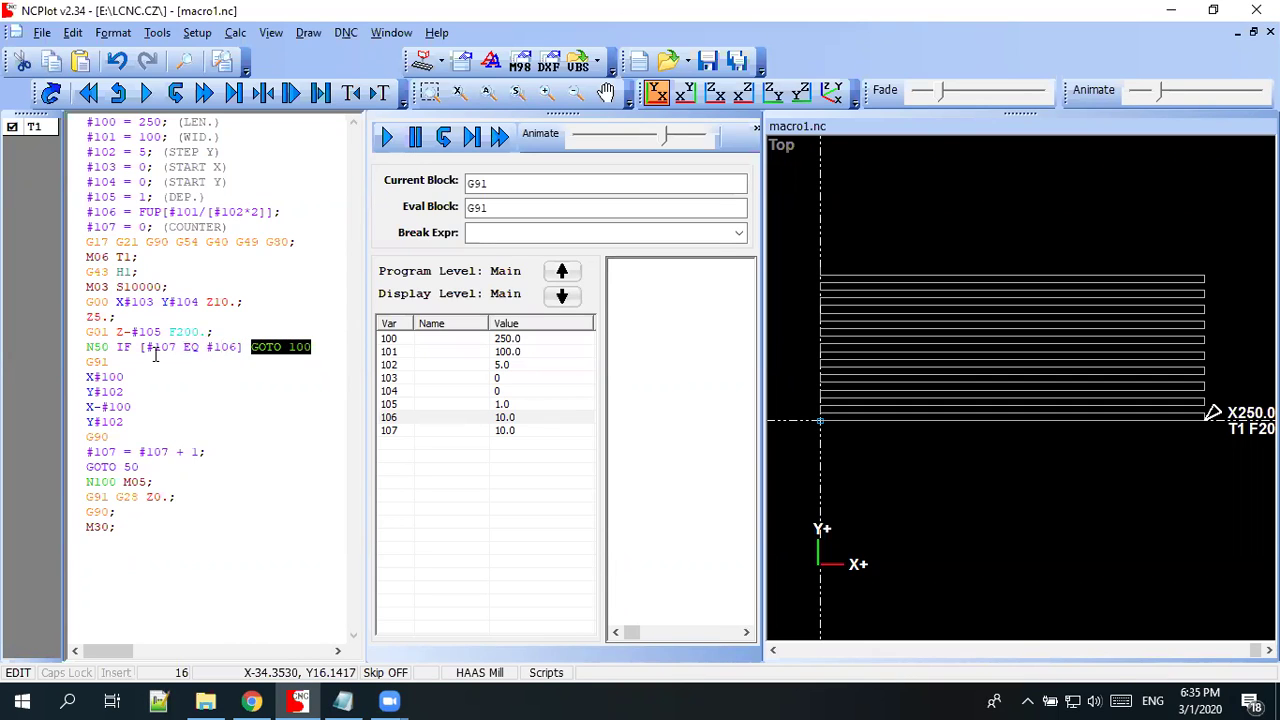
{"action": "left_click_drag", "start_coordinate": [140, 467], "coordinate": [87, 467]}
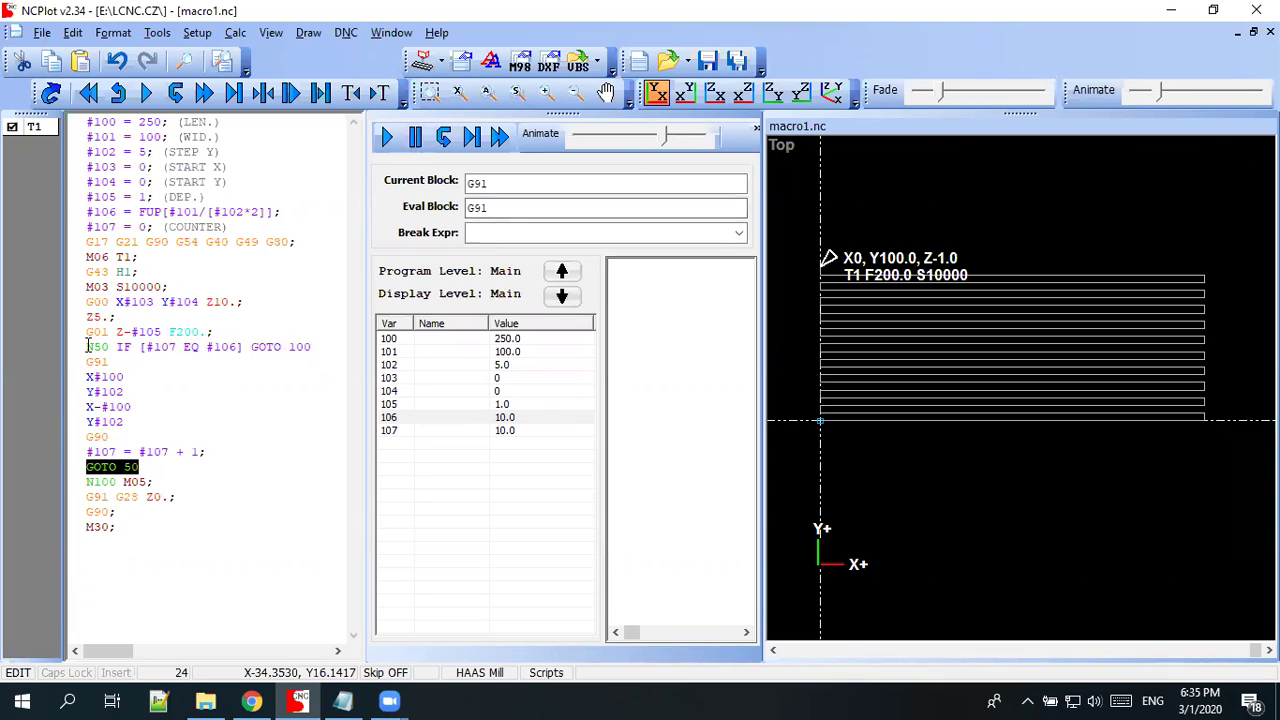
{"action": "left_click_drag", "start_coordinate": [88, 347], "coordinate": [140, 467]}
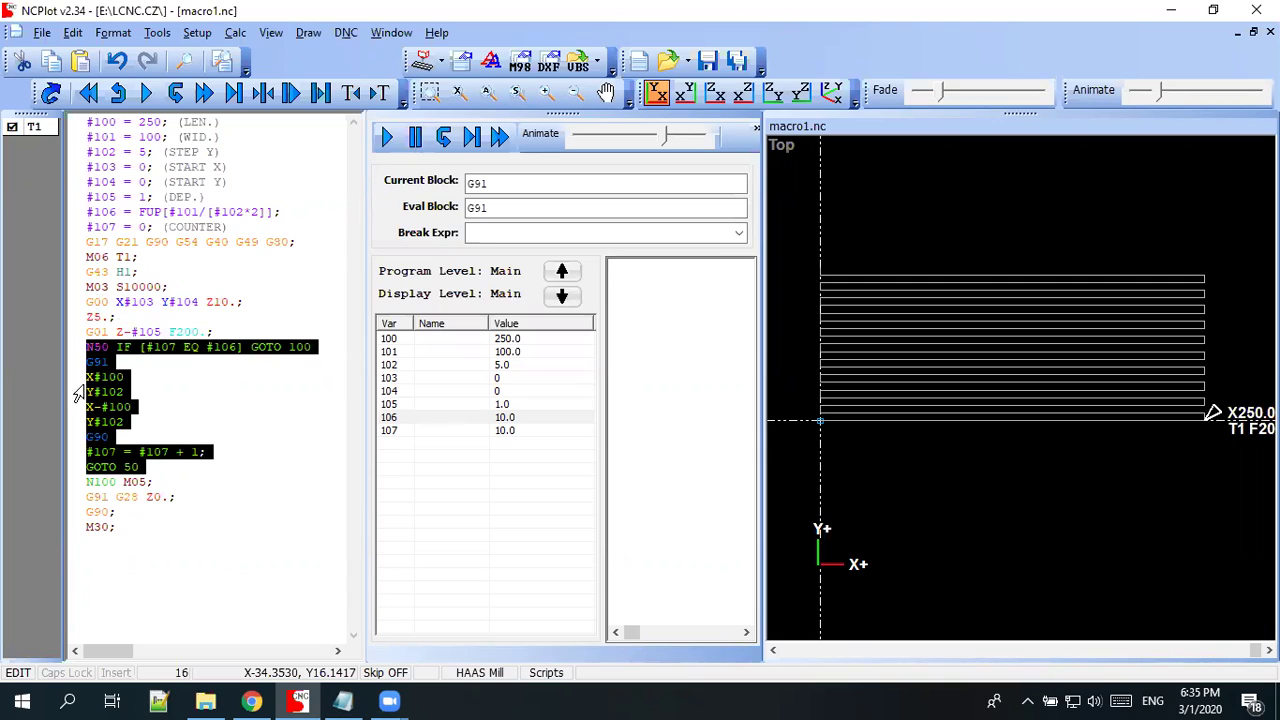
{"action": "left_click", "coordinate": [172, 455]}
{"action": "left_click_drag", "start_coordinate": [117, 452], "coordinate": [86, 455]}
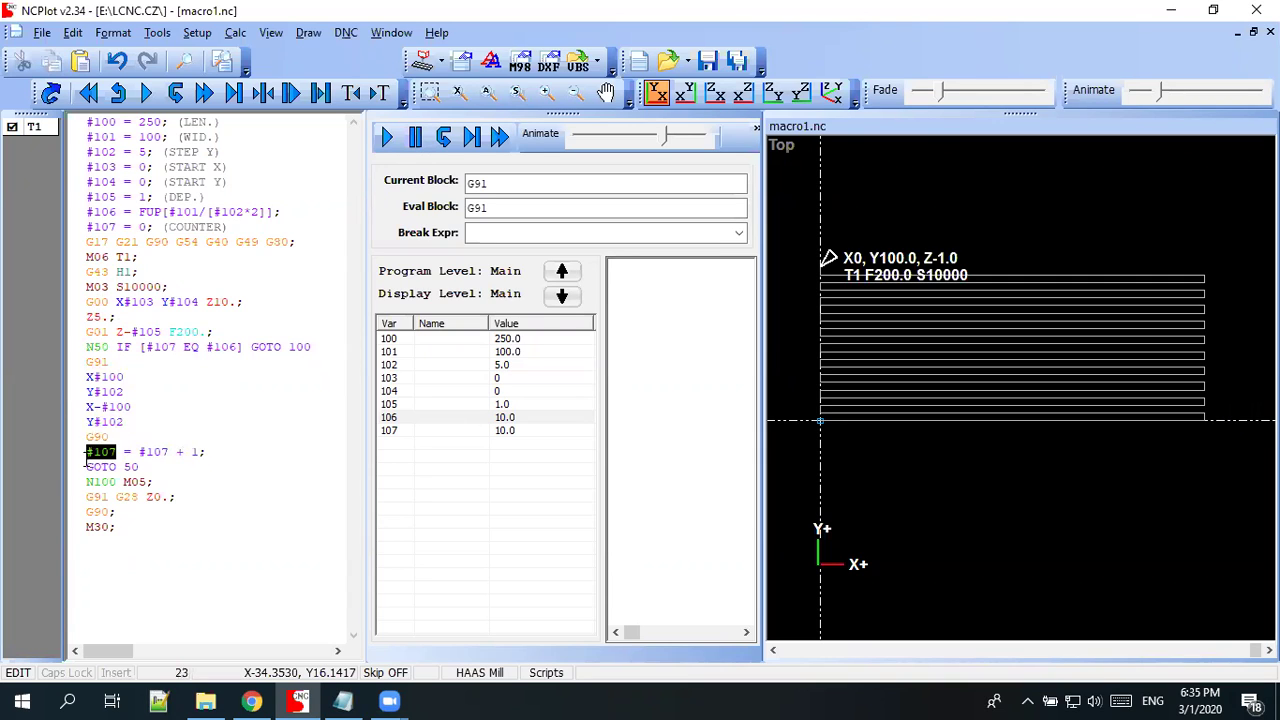
{"action": "left_click", "coordinate": [145, 225]}
{"action": "left_click_drag", "start_coordinate": [117, 212], "coordinate": [73, 220]}
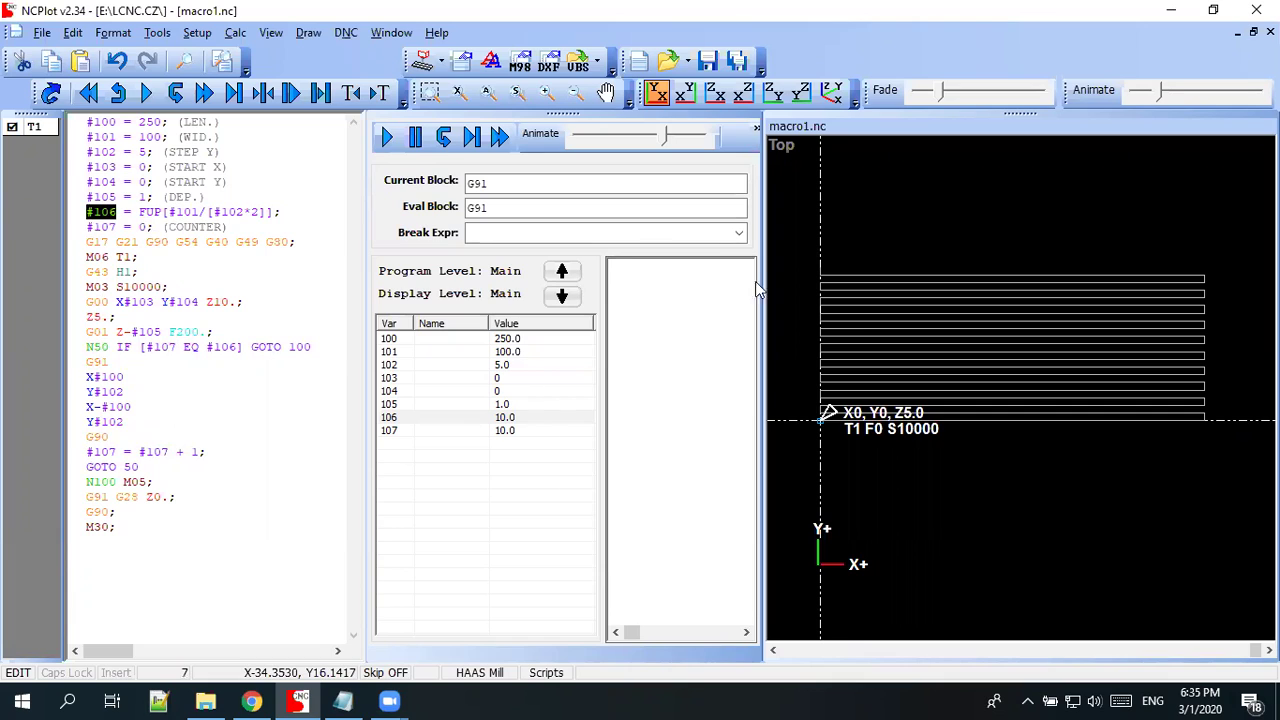
{"action": "left_click", "coordinate": [327, 375]}
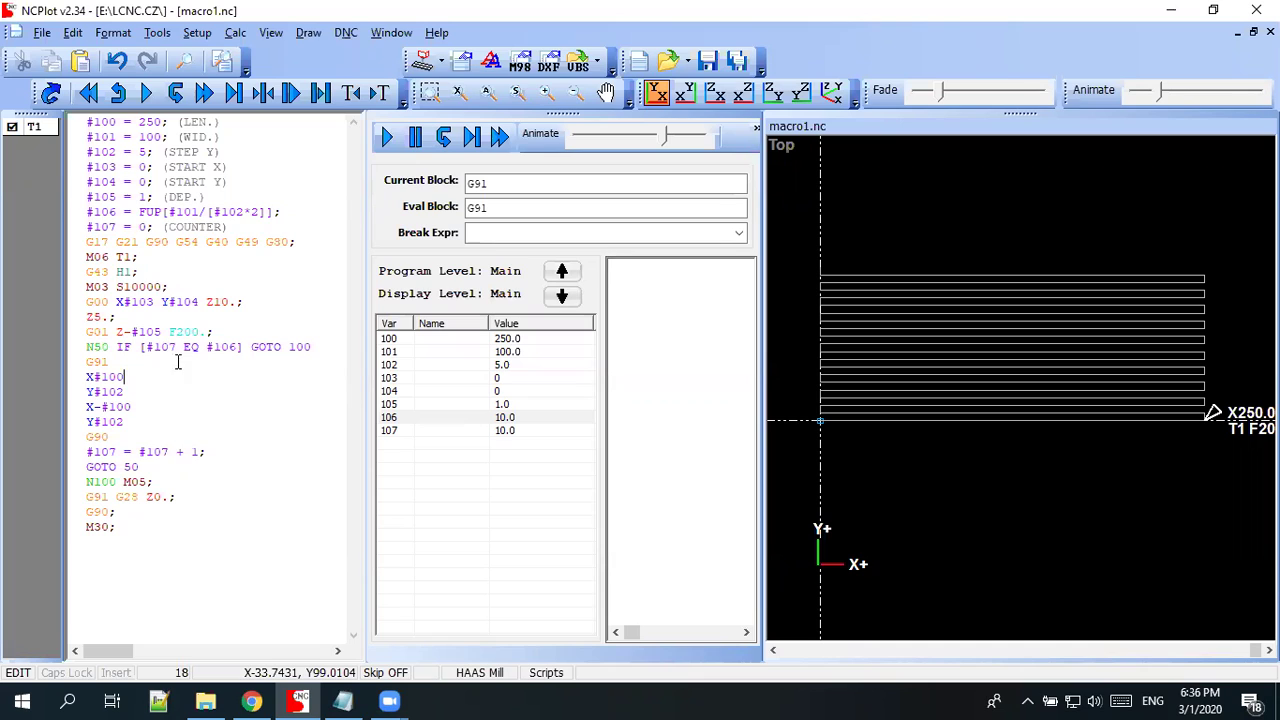
{"action": "left_click", "coordinate": [142, 151]}
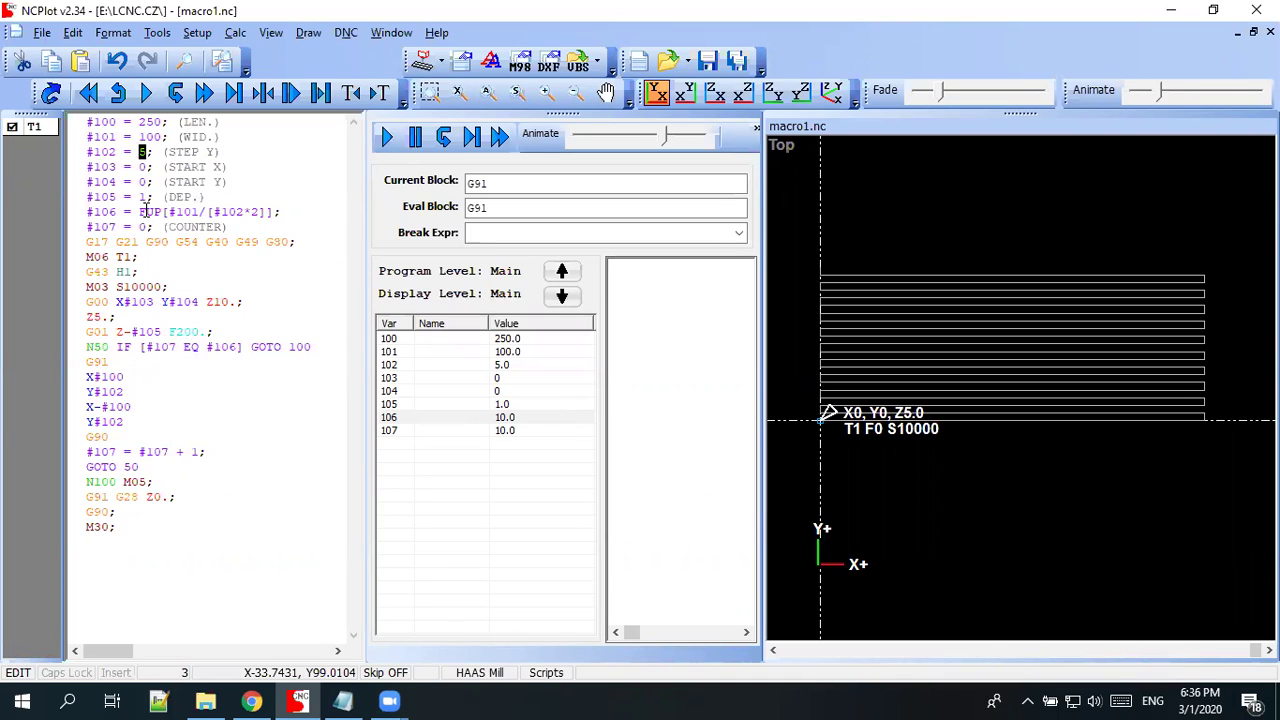
{"action": "left_click", "coordinate": [128, 332]}
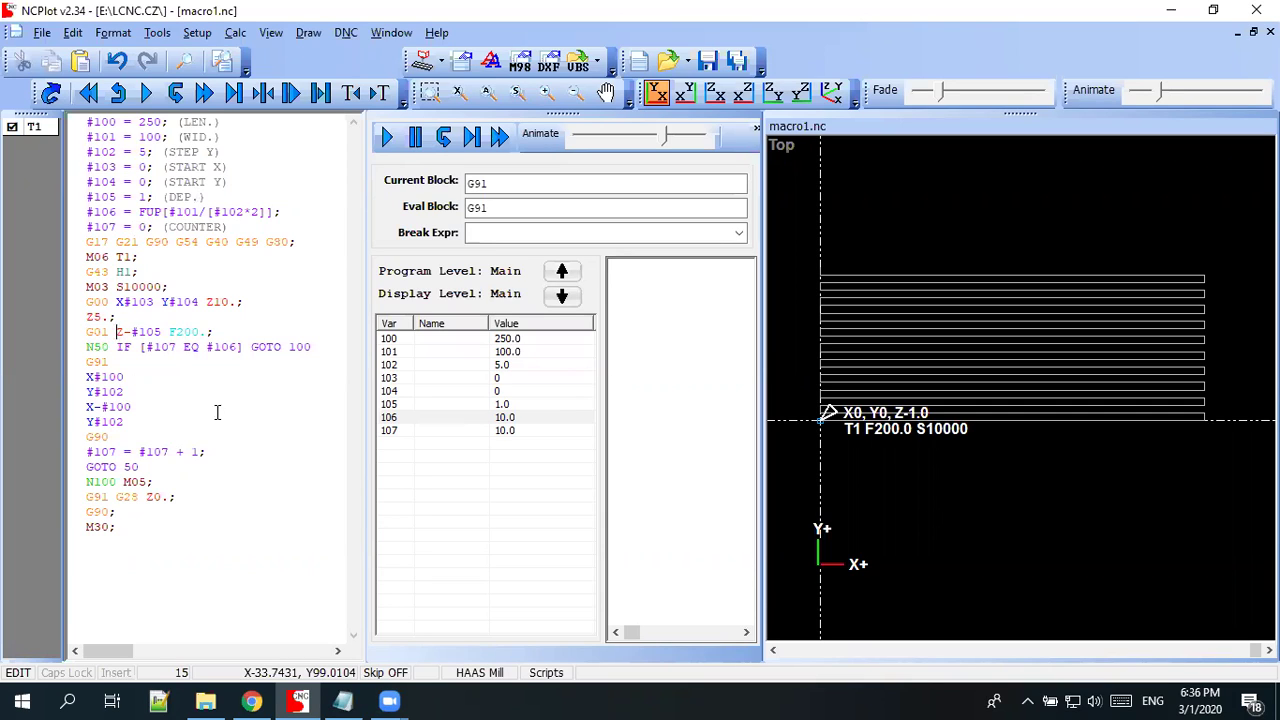
{"action": "double_click", "coordinate": [112, 122]}
{"action": "left_click_drag", "start_coordinate": [88, 122], "coordinate": [86, 122]}
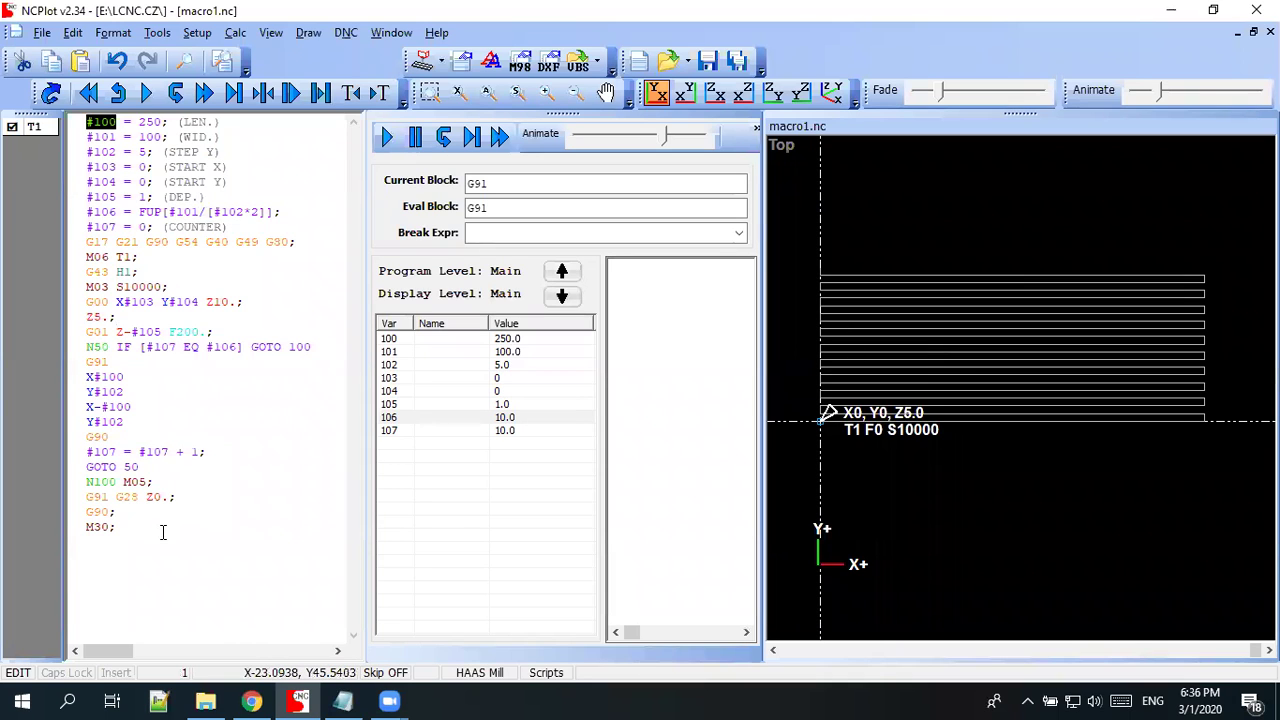
{"action": "left_click_drag", "start_coordinate": [163, 532], "coordinate": [68, 120]}
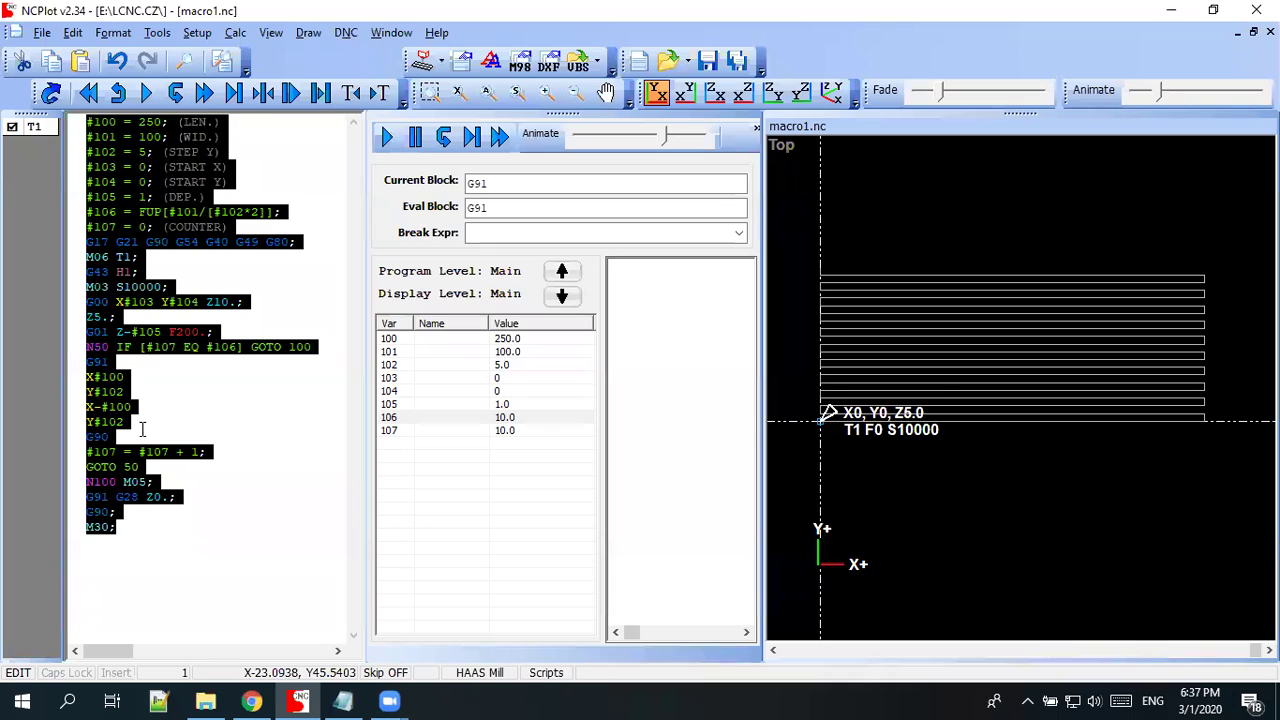
{"action": "left_click", "coordinate": [144, 427]}
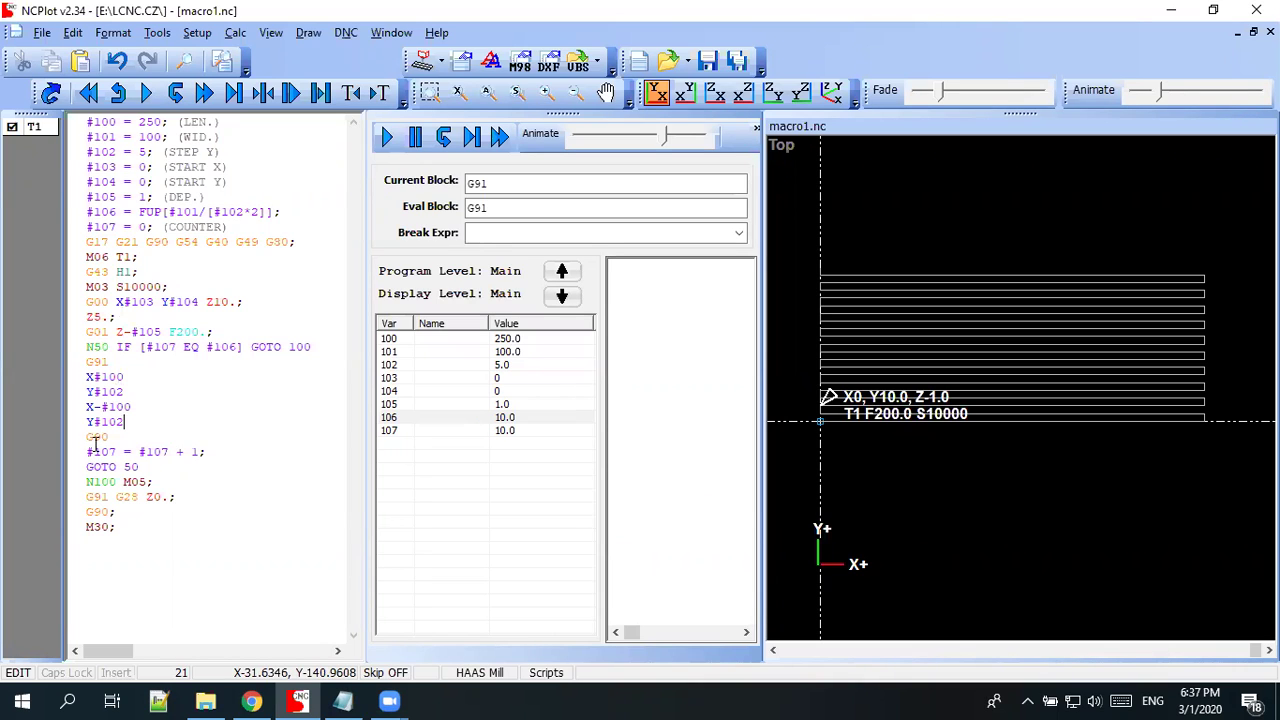
{"action": "left_click", "coordinate": [196, 346]}
{"action": "double_click", "coordinate": [192, 346]}
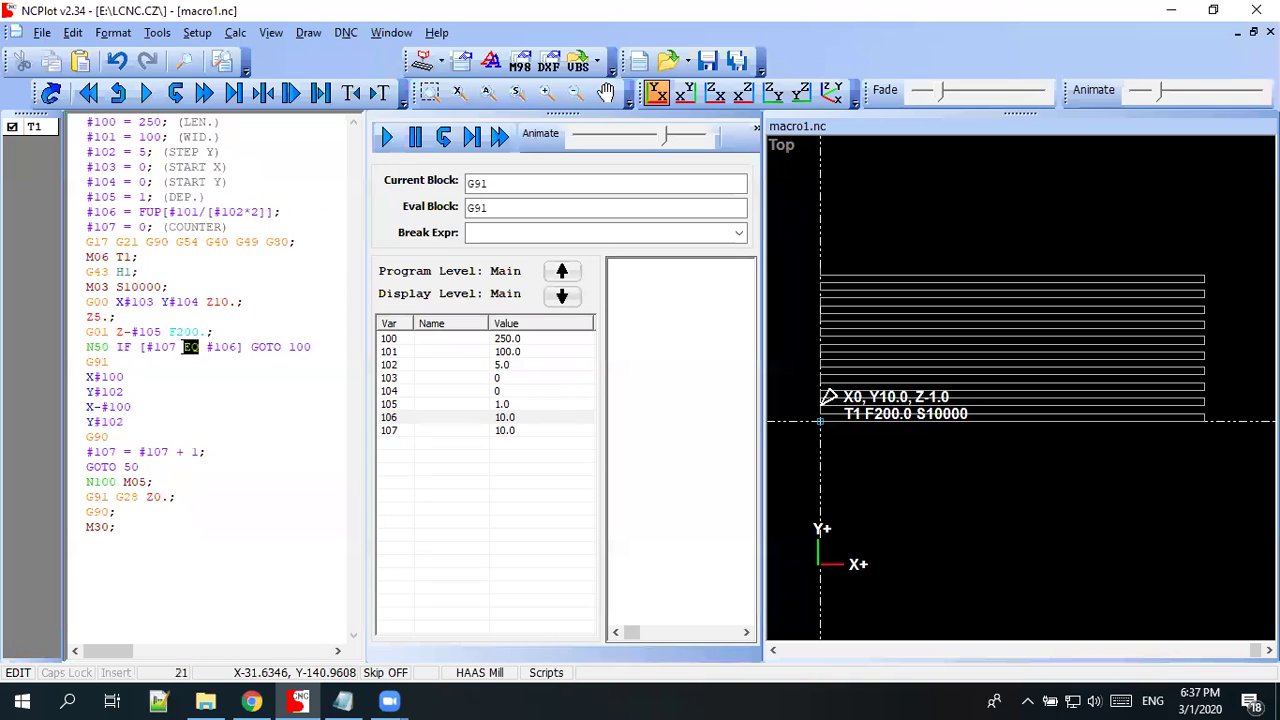
{"action": "left_click_drag", "start_coordinate": [162, 212], "coordinate": [132, 212]}
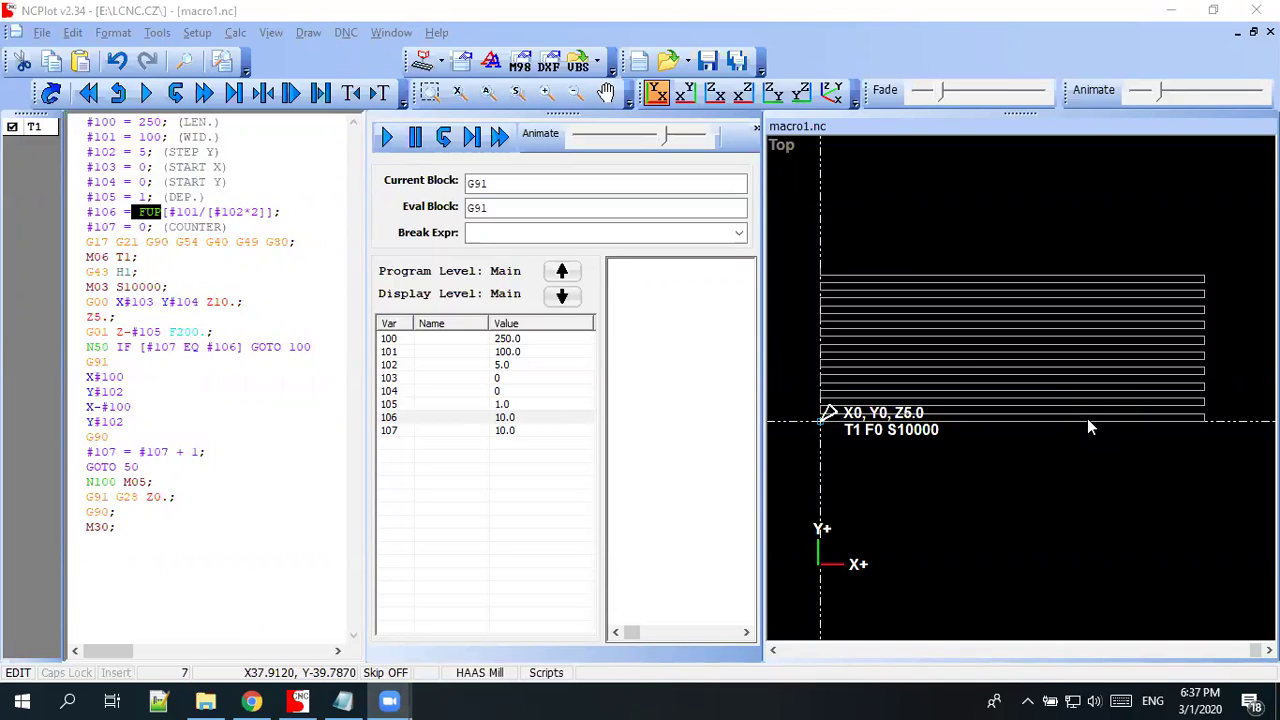
{"action": "left_click", "coordinate": [260, 271]}
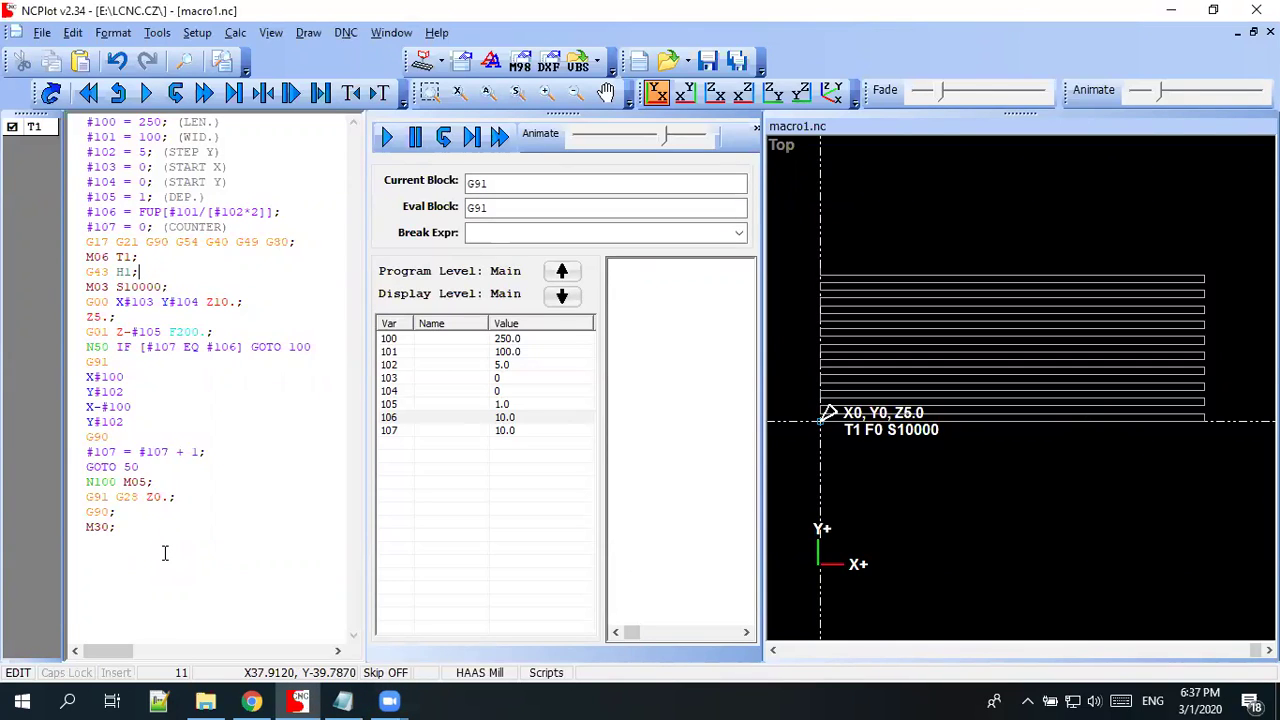
{"action": "left_click", "coordinate": [199, 419]}
- Create a new blank program, Untitled 2, and redraw its empty backplot
{"action": "left_click", "coordinate": [42, 32]}
{"action": "left_click", "coordinate": [60, 54]}
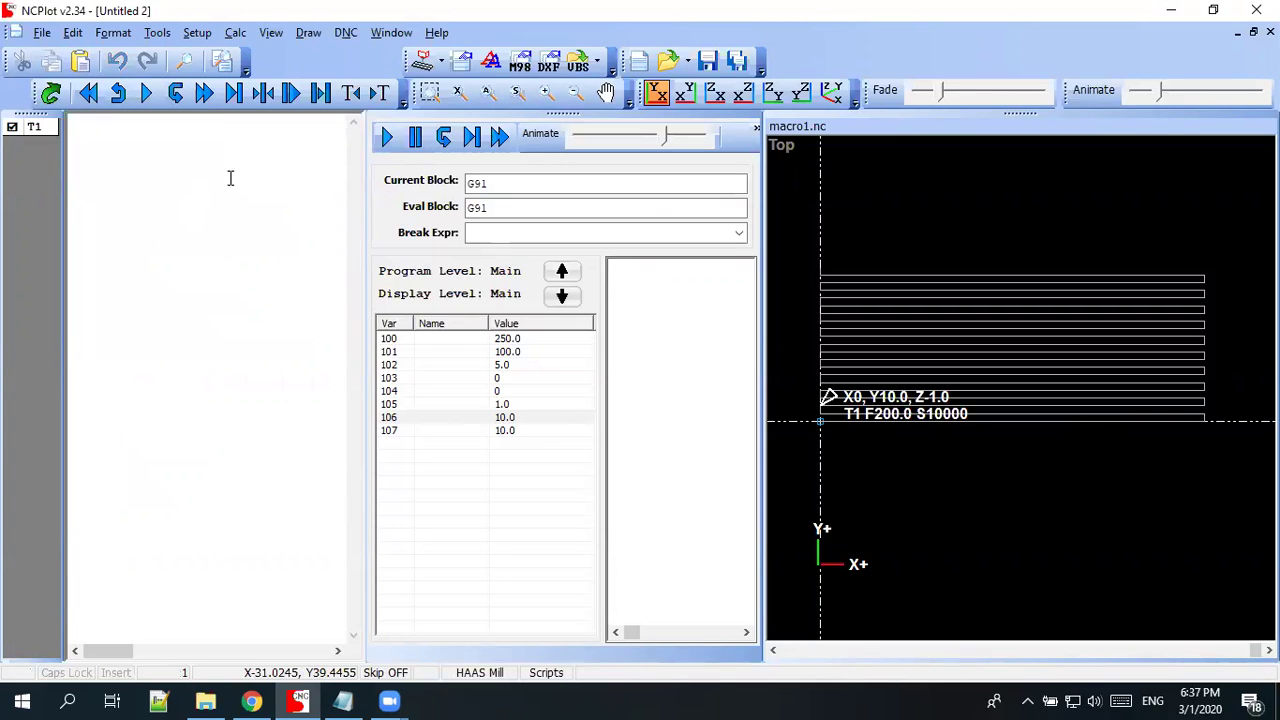
{"action": "left_click", "coordinate": [49, 94]}
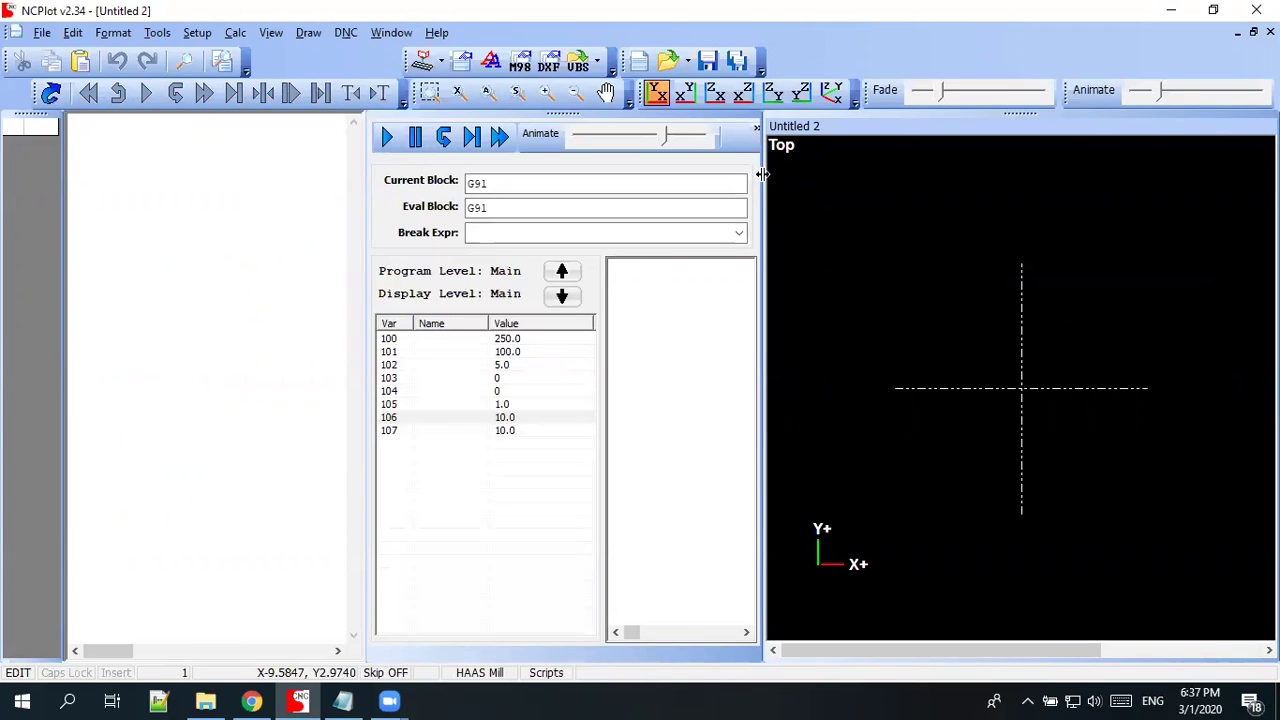
- Resize the editor, debug panel and Top view by dragging the pane splitters
{"action": "left_click_drag", "start_coordinate": [762, 174], "coordinate": [971, 172]}
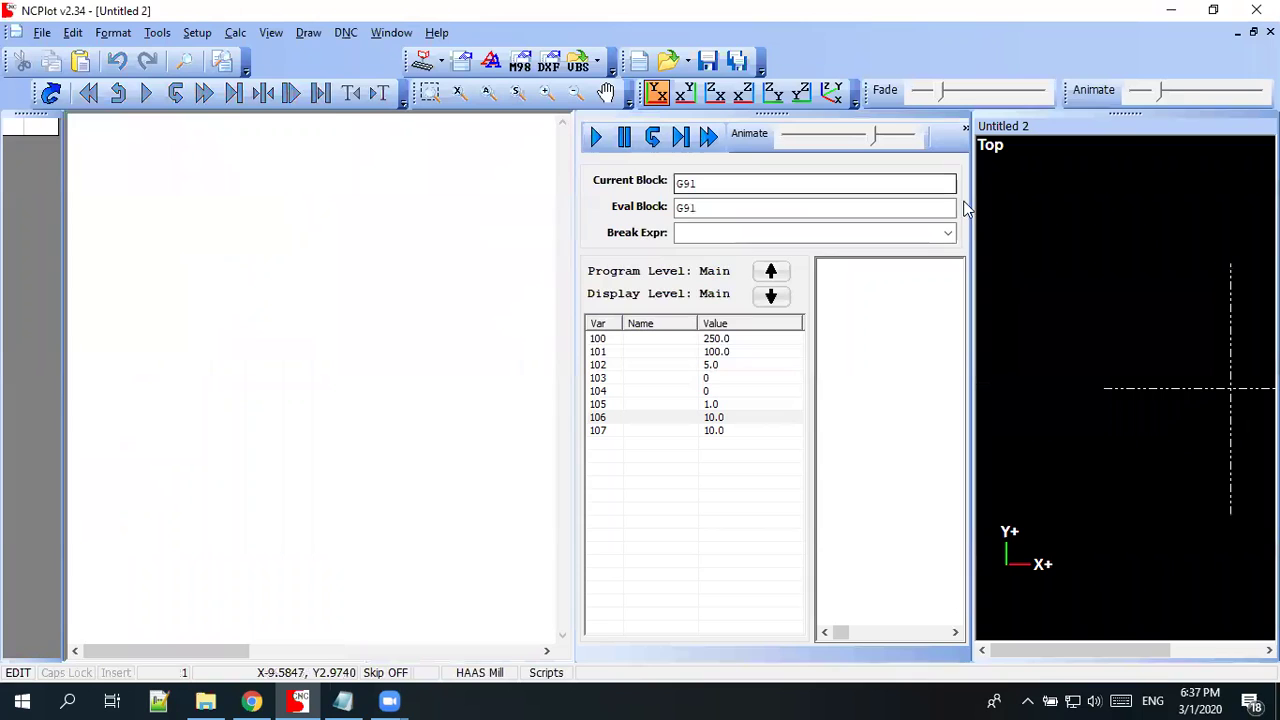
{"action": "left_click_drag", "start_coordinate": [574, 208], "coordinate": [437, 214]}
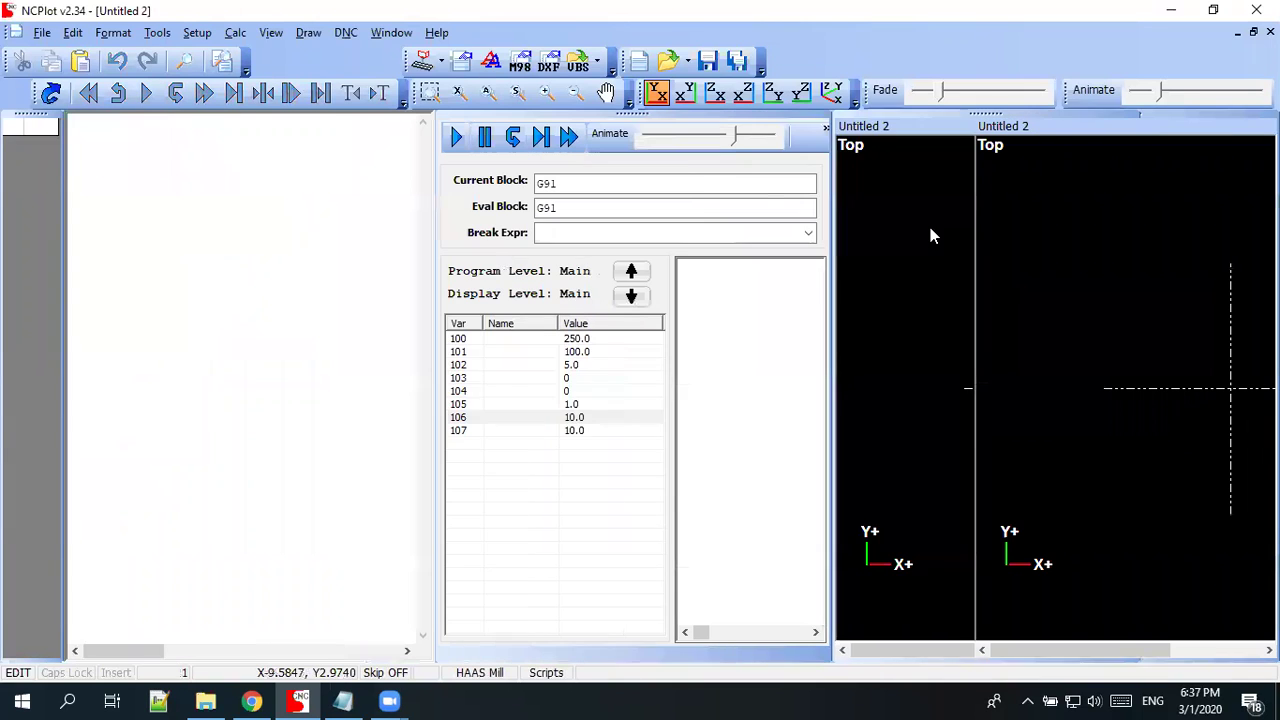
{"action": "left_click_drag", "start_coordinate": [973, 237], "coordinate": [803, 243]}
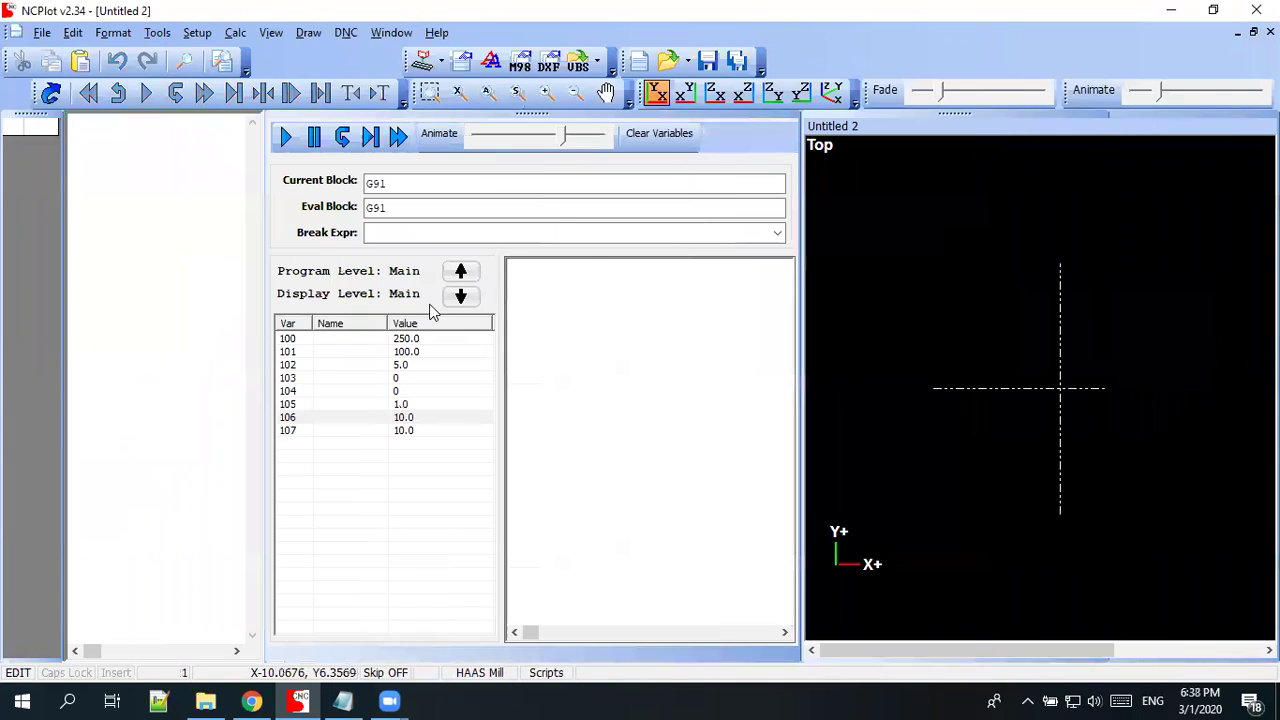
{"action": "left_click_drag", "start_coordinate": [263, 254], "coordinate": [391, 240]}
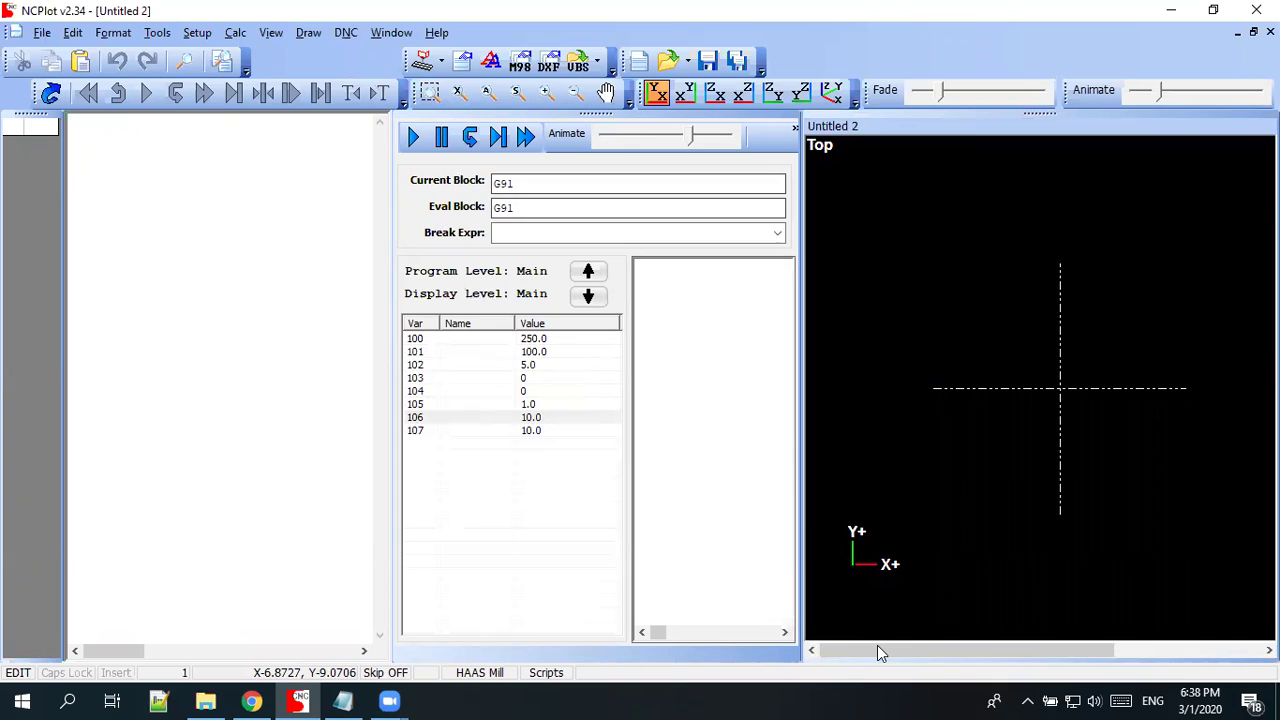
- Sketch a zigzag path and boxes over the backplot and variables, then erase them
{"action": "left_click_drag", "start_coordinate": [832, 412], "coordinate": [1185, 372]}
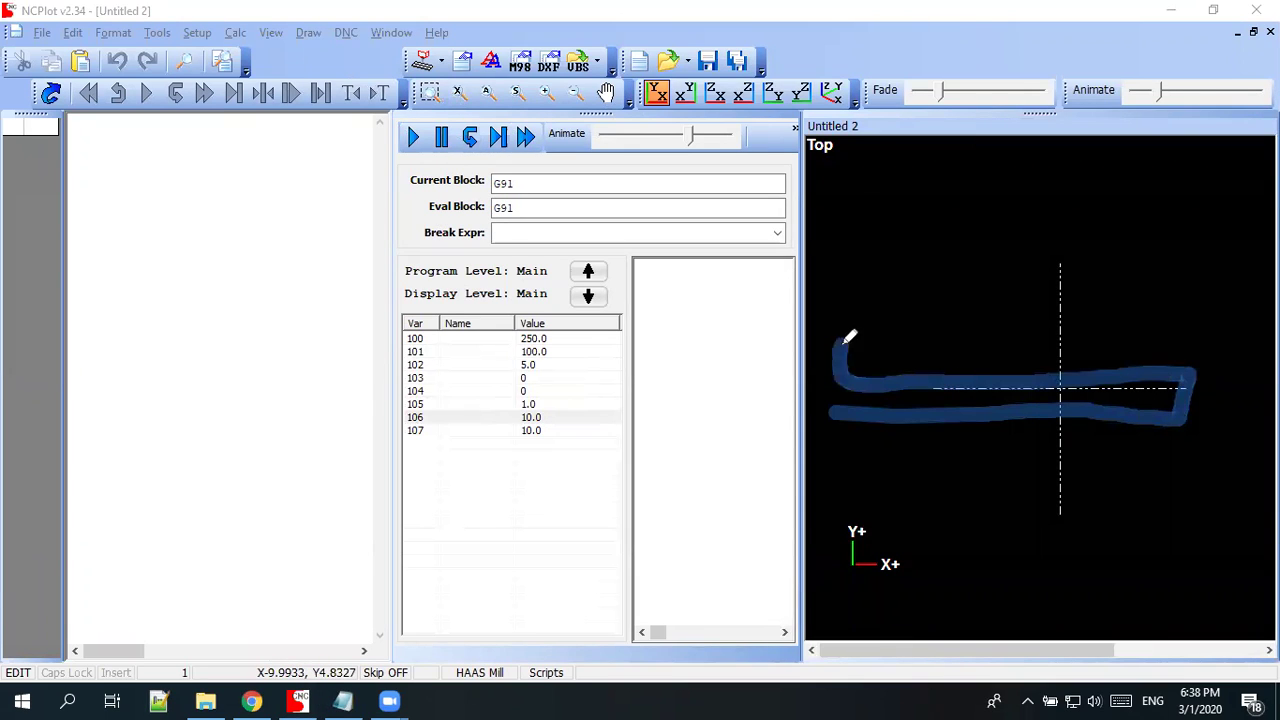
{"action": "left_click_drag", "start_coordinate": [1185, 372], "coordinate": [1060, 328]}
{"action": "mouse_move", "coordinate": [1180, 315]}
{"action": "left_mouse_down"}
{"action": "mouse_move", "coordinate": [860, 274]}
{"action": "mouse_move", "coordinate": [860, 230]}
{"action": "mouse_move", "coordinate": [966, 196]}
{"action": "mouse_move", "coordinate": [1191, 195]}
{"action": "left_mouse_up"}
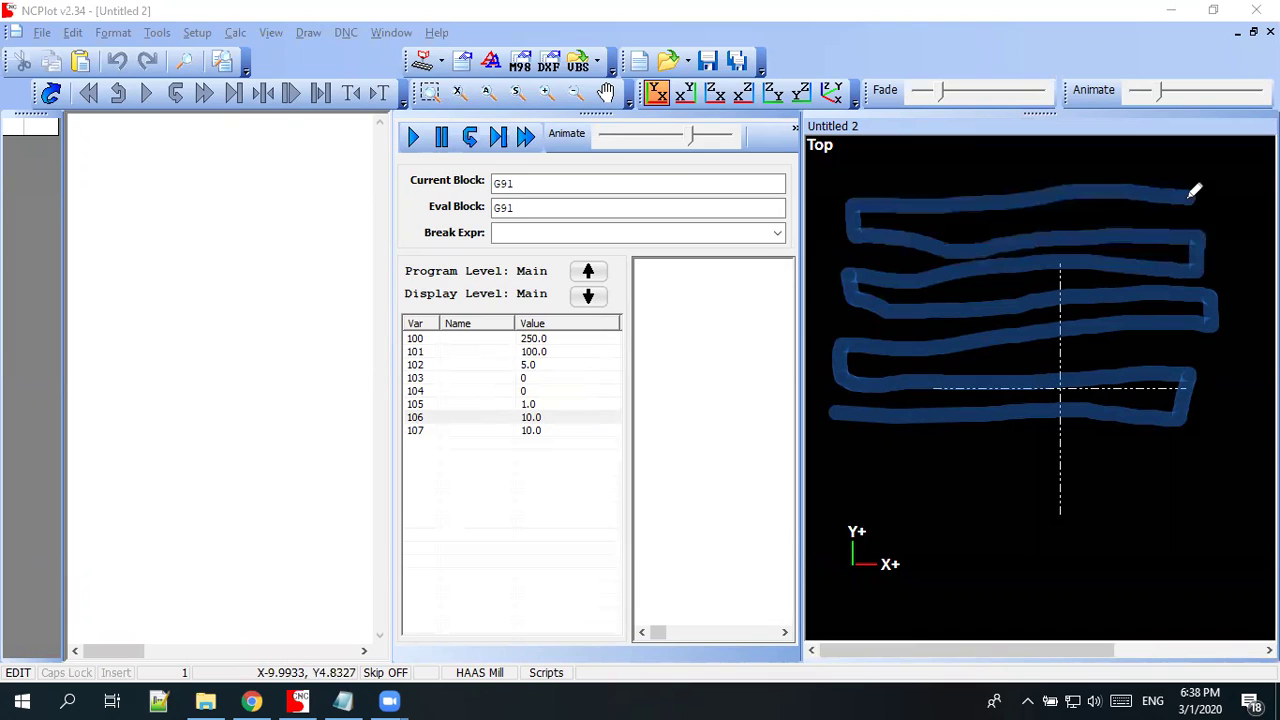
{"action": "mouse_move", "coordinate": [577, 251]}
{"action": "left_mouse_down"}
{"action": "mouse_move", "coordinate": [636, 262]}
{"action": "mouse_move", "coordinate": [700, 312]}
{"action": "left_mouse_up"}
{"action": "mouse_move", "coordinate": [660, 445]}
{"action": "left_mouse_down"}
{"action": "mouse_move", "coordinate": [793, 316]}
{"action": "mouse_move", "coordinate": [851, 366]}
{"action": "mouse_move", "coordinate": [948, 266]}
{"action": "left_mouse_up"}
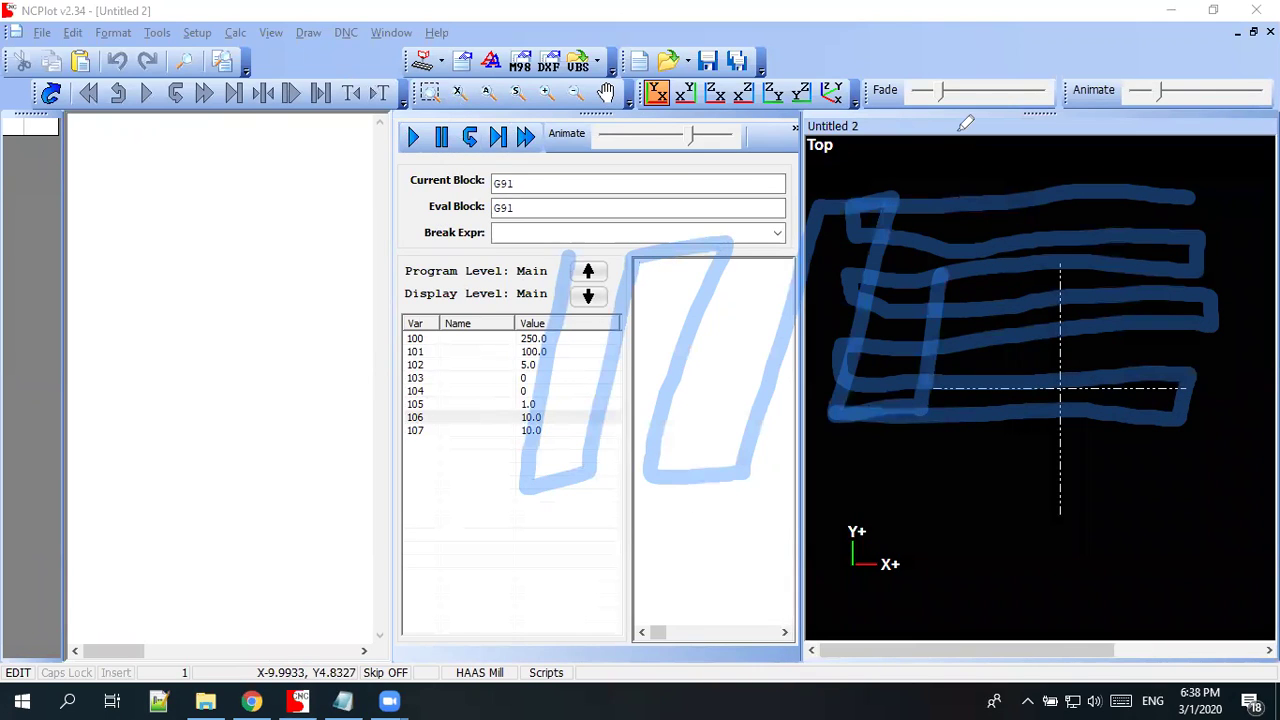
{"action": "key", "text": "e"}
- Sketch a square spiral over the backplot and a round spiral with an arrow over the table
{"action": "mouse_move", "coordinate": [906, 370]}
{"action": "left_mouse_down"}
{"action": "mouse_move", "coordinate": [914, 317]}
{"action": "mouse_move", "coordinate": [1017, 494]}
{"action": "mouse_move", "coordinate": [866, 255]}
{"action": "mouse_move", "coordinate": [1040, 636]}
{"action": "mouse_move", "coordinate": [733, 414]}
{"action": "mouse_move", "coordinate": [816, 216]}
{"action": "mouse_move", "coordinate": [1221, 166]}
{"action": "mouse_move", "coordinate": [1113, 576]}
{"action": "left_mouse_up"}
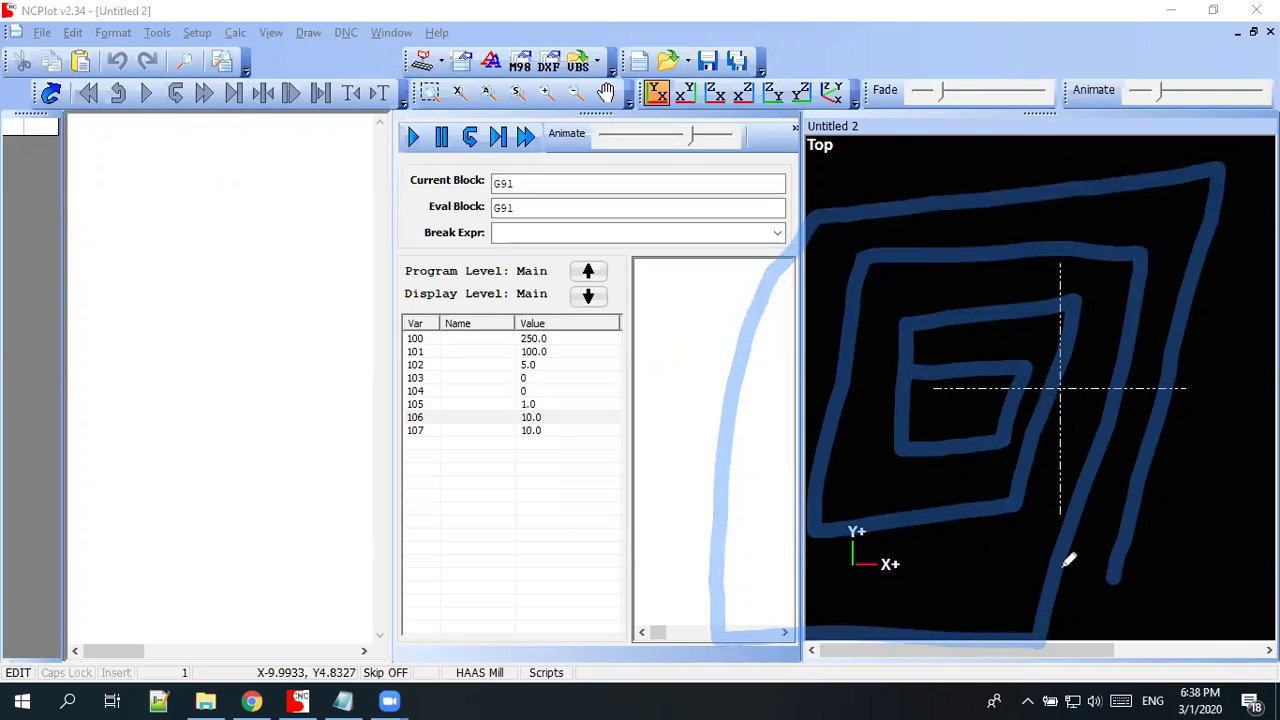
{"action": "mouse_move", "coordinate": [478, 368]}
{"action": "left_mouse_down"}
{"action": "mouse_move", "coordinate": [462, 402]}
{"action": "mouse_move", "coordinate": [505, 365]}
{"action": "mouse_move", "coordinate": [470, 432]}
{"action": "left_mouse_up"}
{"action": "mouse_move", "coordinate": [570, 390]}
{"action": "left_mouse_down"}
{"action": "mouse_move", "coordinate": [391, 377]}
{"action": "mouse_move", "coordinate": [634, 403]}
{"action": "mouse_move", "coordinate": [320, 383]}
{"action": "mouse_move", "coordinate": [600, 217]}
{"action": "mouse_move", "coordinate": [466, 591]}
{"action": "mouse_move", "coordinate": [352, 597]}
{"action": "left_mouse_up"}
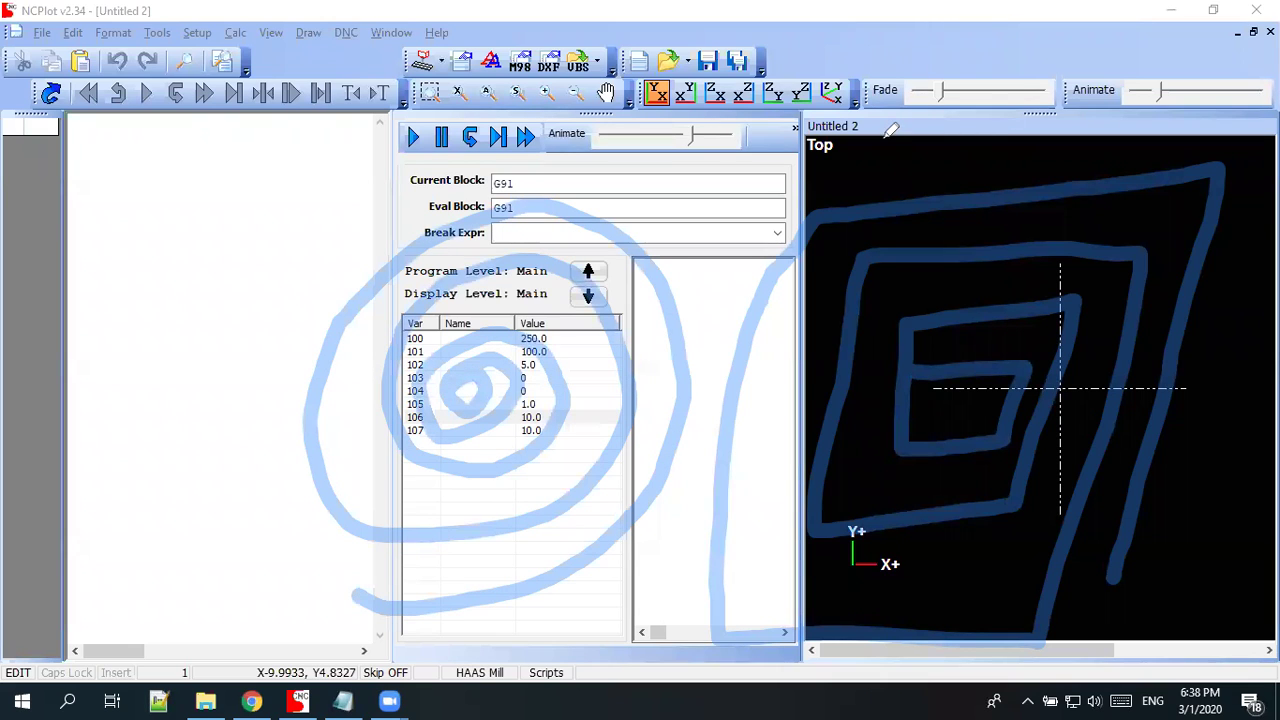
{"action": "left_click_drag", "start_coordinate": [283, 228], "coordinate": [400, 380]}
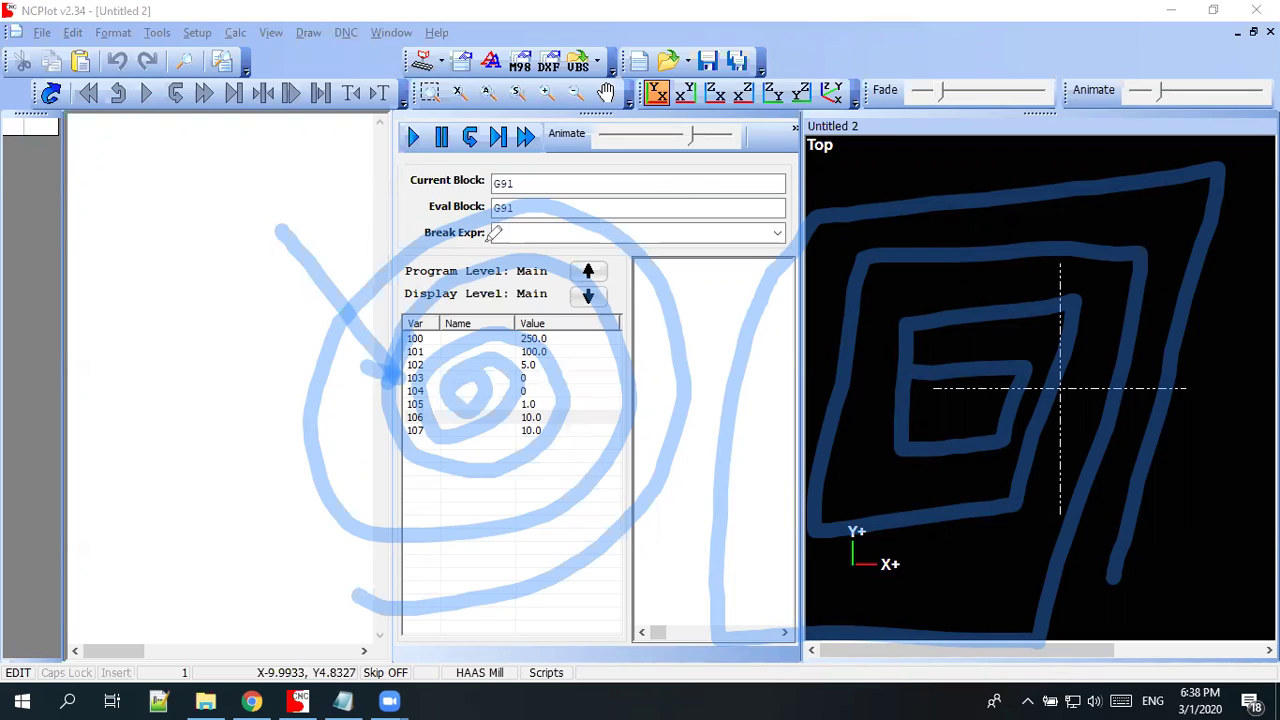
{"action": "left_click_drag", "start_coordinate": [678, 386], "coordinate": [738, 378]}
{"action": "left_click_drag", "start_coordinate": [540, 553], "coordinate": [546, 604]}
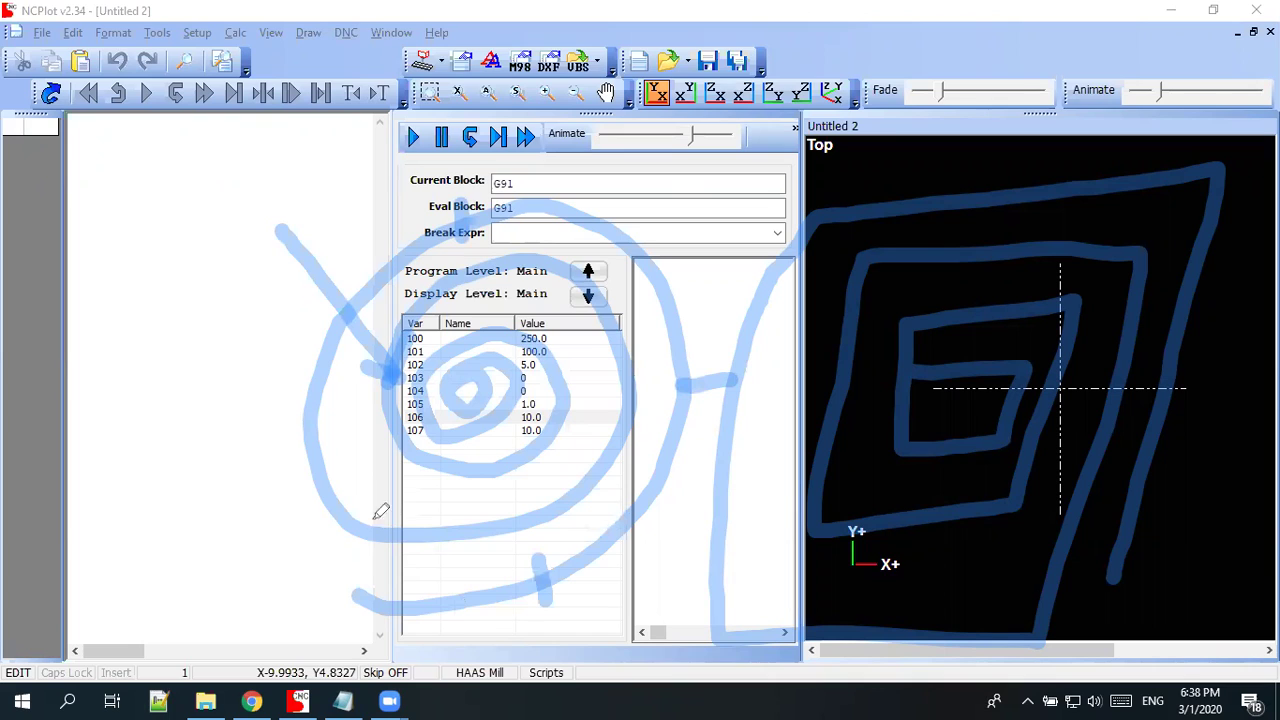
- Add short marks and diagonal cross-lines through the spiral sketches
{"action": "left_click", "coordinate": [318, 512]}
{"action": "left_click_drag", "start_coordinate": [341, 496], "coordinate": [316, 514]}
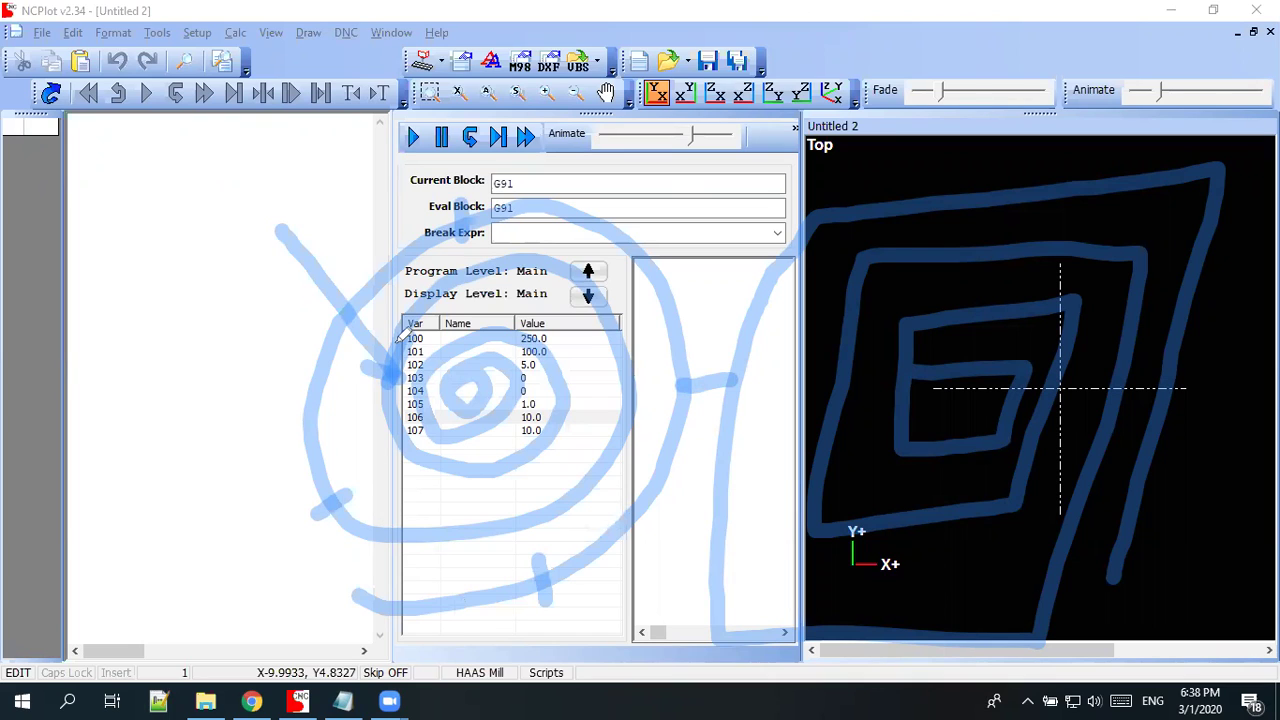
{"action": "left_click_drag", "start_coordinate": [482, 378], "coordinate": [490, 398]}
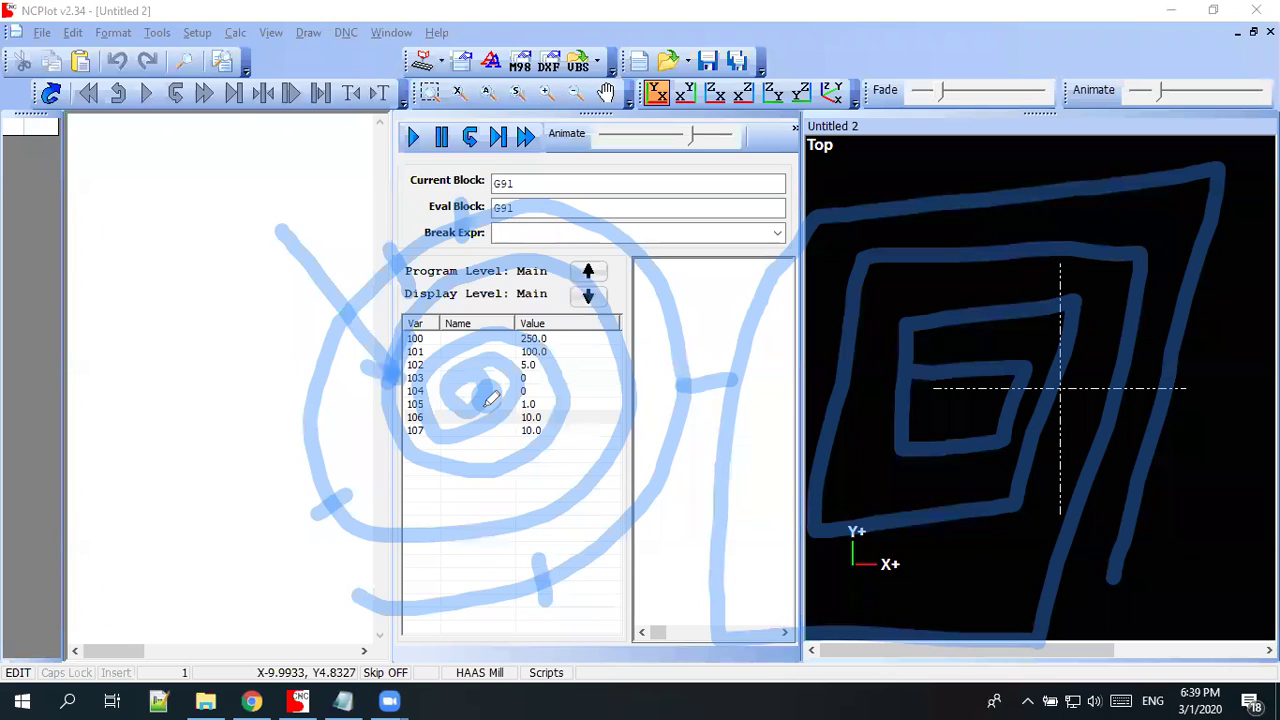
{"action": "left_click_drag", "start_coordinate": [288, 216], "coordinate": [575, 472]}
{"action": "left_click_drag", "start_coordinate": [648, 164], "coordinate": [216, 716]}
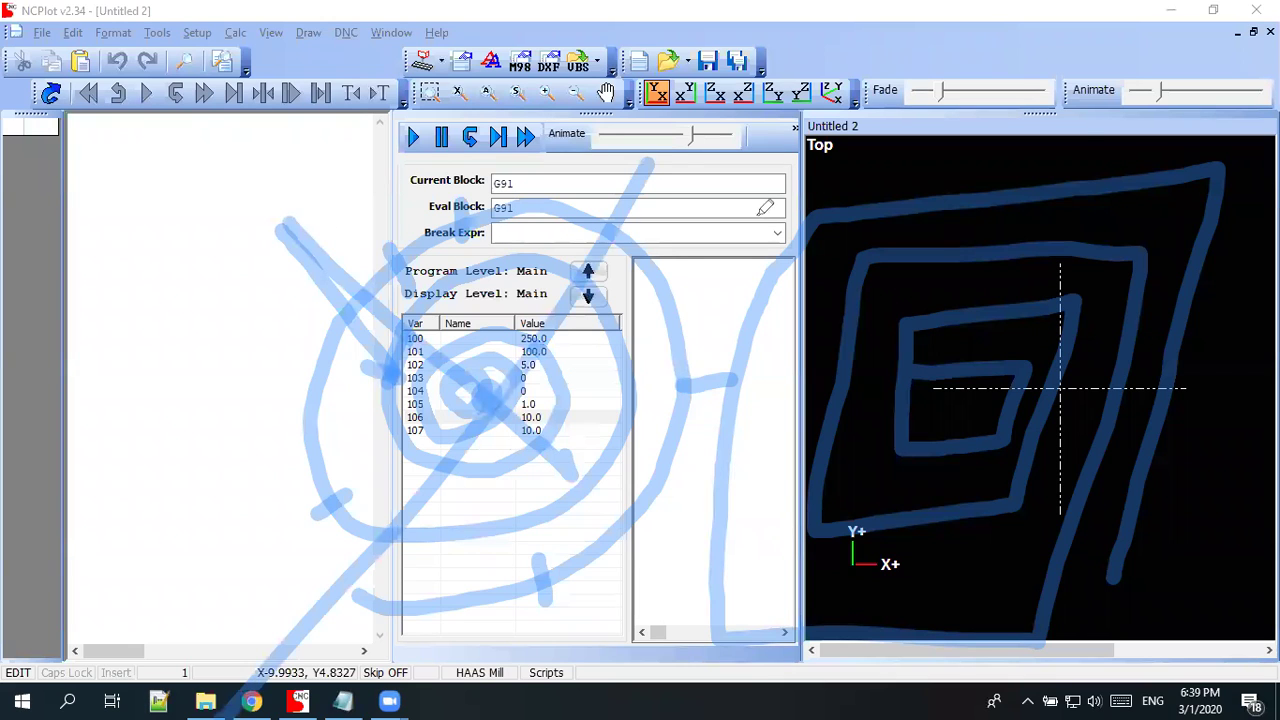
{"action": "mouse_move", "coordinate": [790, 240]}
{"action": "left_mouse_down"}
{"action": "mouse_move", "coordinate": [830, 270]}
{"action": "mouse_move", "coordinate": [785, 310]}
{"action": "left_mouse_up"}
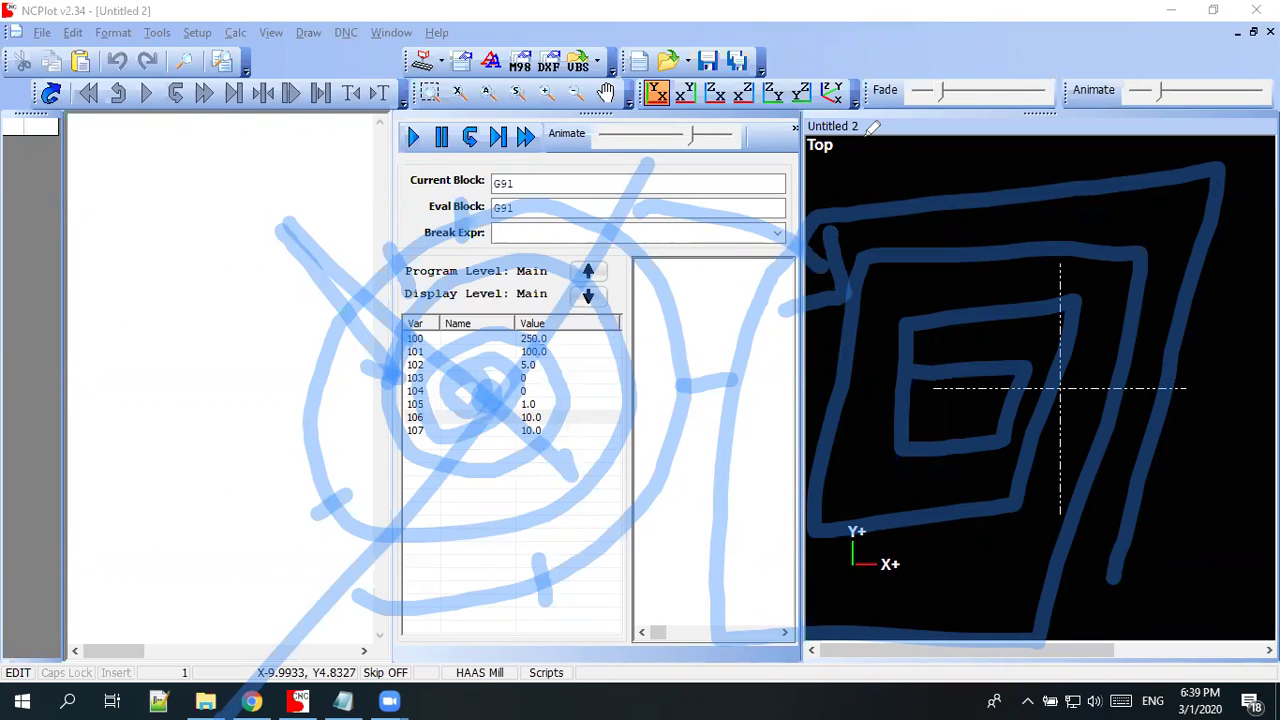
- Clear old marks, then pen-draw an inward square spiral with an upper-right arrow in the Top view
{"action": "key", "text": "e"}
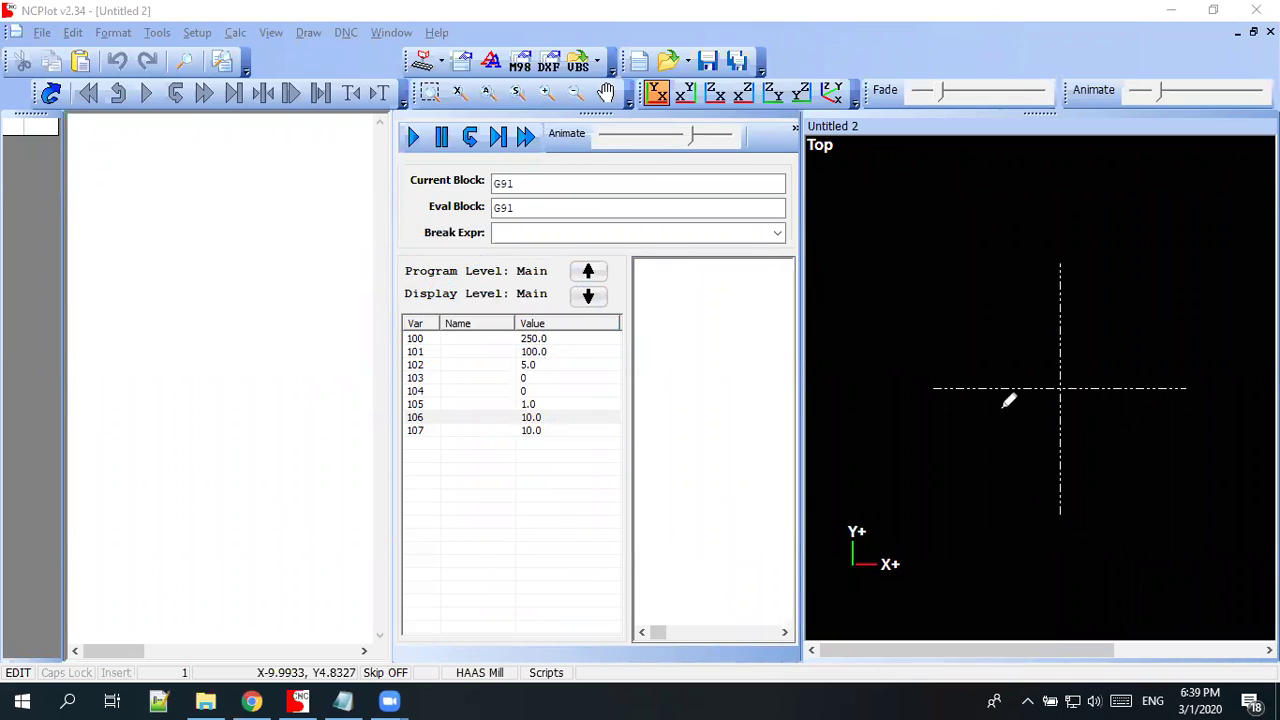
{"action": "mouse_move", "coordinate": [1022, 217]}
{"action": "left_mouse_down"}
{"action": "mouse_move", "coordinate": [826, 306]}
{"action": "mouse_move", "coordinate": [1121, 596]}
{"action": "mouse_move", "coordinate": [1090, 210]}
{"action": "mouse_move", "coordinate": [990, 216]}
{"action": "left_mouse_up"}
{"action": "mouse_move", "coordinate": [1042, 318]}
{"action": "left_mouse_down"}
{"action": "mouse_move", "coordinate": [1122, 240]}
{"action": "mouse_move", "coordinate": [1112, 290]}
{"action": "left_mouse_up"}
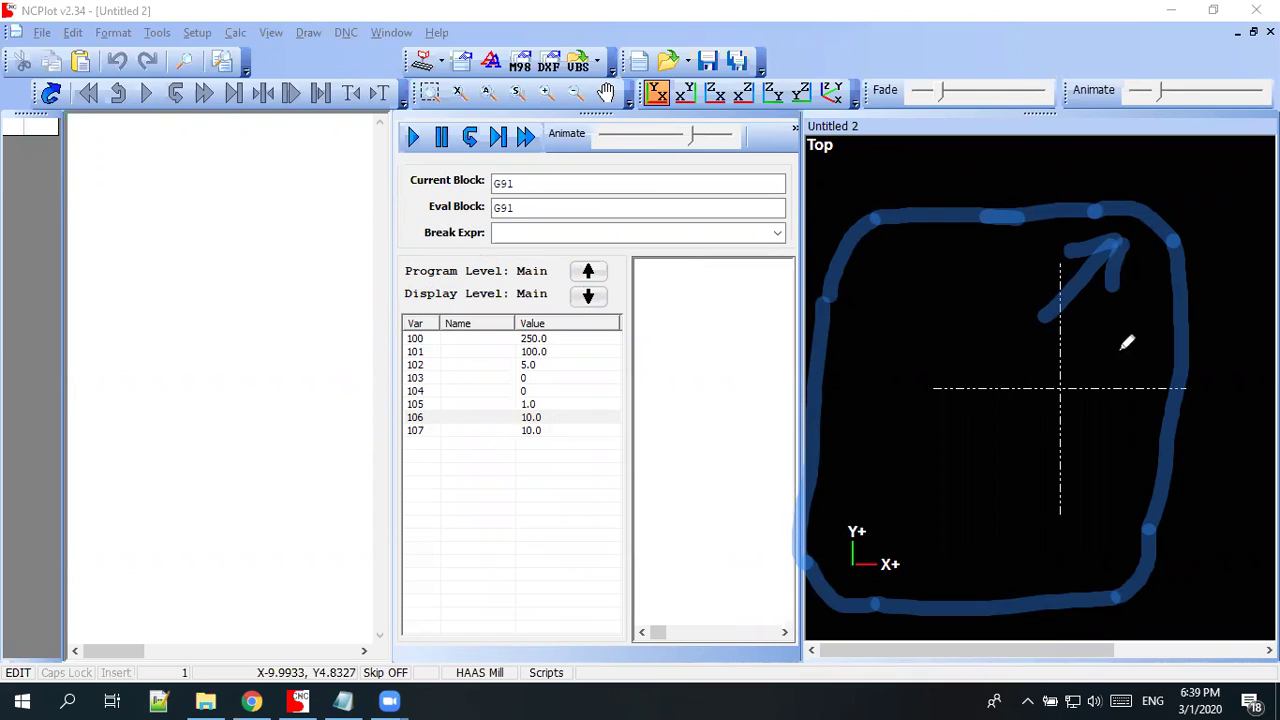
{"action": "mouse_move", "coordinate": [856, 558]}
{"action": "left_mouse_down"}
{"action": "mouse_move", "coordinate": [1063, 552]}
{"action": "mouse_move", "coordinate": [997, 520]}
{"action": "mouse_move", "coordinate": [866, 526]}
{"action": "mouse_move", "coordinate": [855, 528]}
{"action": "mouse_move", "coordinate": [1148, 532]}
{"action": "left_mouse_up"}
{"action": "mouse_move", "coordinate": [1088, 200]}
{"action": "left_mouse_down"}
{"action": "mouse_move", "coordinate": [857, 209]}
{"action": "mouse_move", "coordinate": [974, 600]}
{"action": "mouse_move", "coordinate": [1171, 294]}
{"action": "mouse_move", "coordinate": [886, 346]}
{"action": "mouse_move", "coordinate": [1060, 518]}
{"action": "mouse_move", "coordinate": [920, 398]}
{"action": "mouse_move", "coordinate": [1057, 366]}
{"action": "mouse_move", "coordinate": [988, 432]}
{"action": "mouse_move", "coordinate": [1005, 405]}
{"action": "left_mouse_up"}
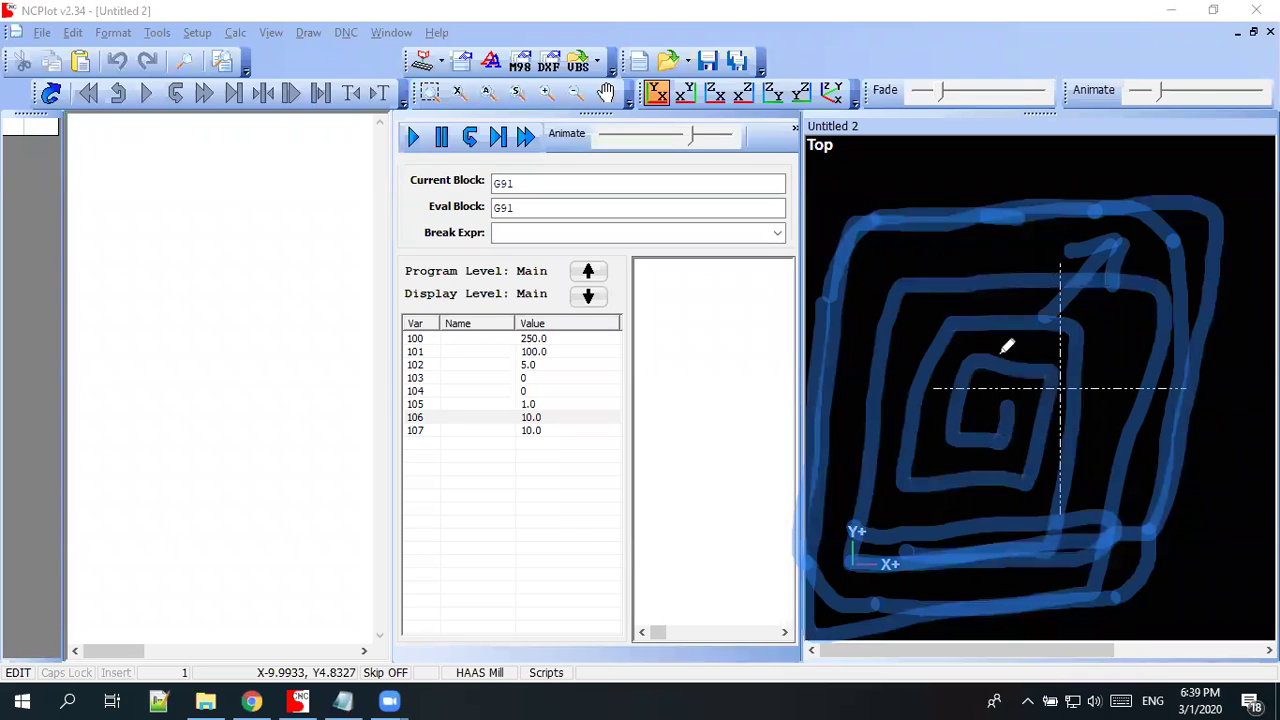
{"action": "mouse_move", "coordinate": [1125, 188]}
{"action": "left_mouse_down"}
{"action": "mouse_move", "coordinate": [1180, 414]}
{"action": "mouse_move", "coordinate": [1128, 634]}
{"action": "mouse_move", "coordinate": [975, 658]}
{"action": "mouse_move", "coordinate": [777, 491]}
{"action": "mouse_move", "coordinate": [795, 330]}
{"action": "left_mouse_up"}
{"action": "left_click_drag", "start_coordinate": [952, 151], "coordinate": [978, 129]}
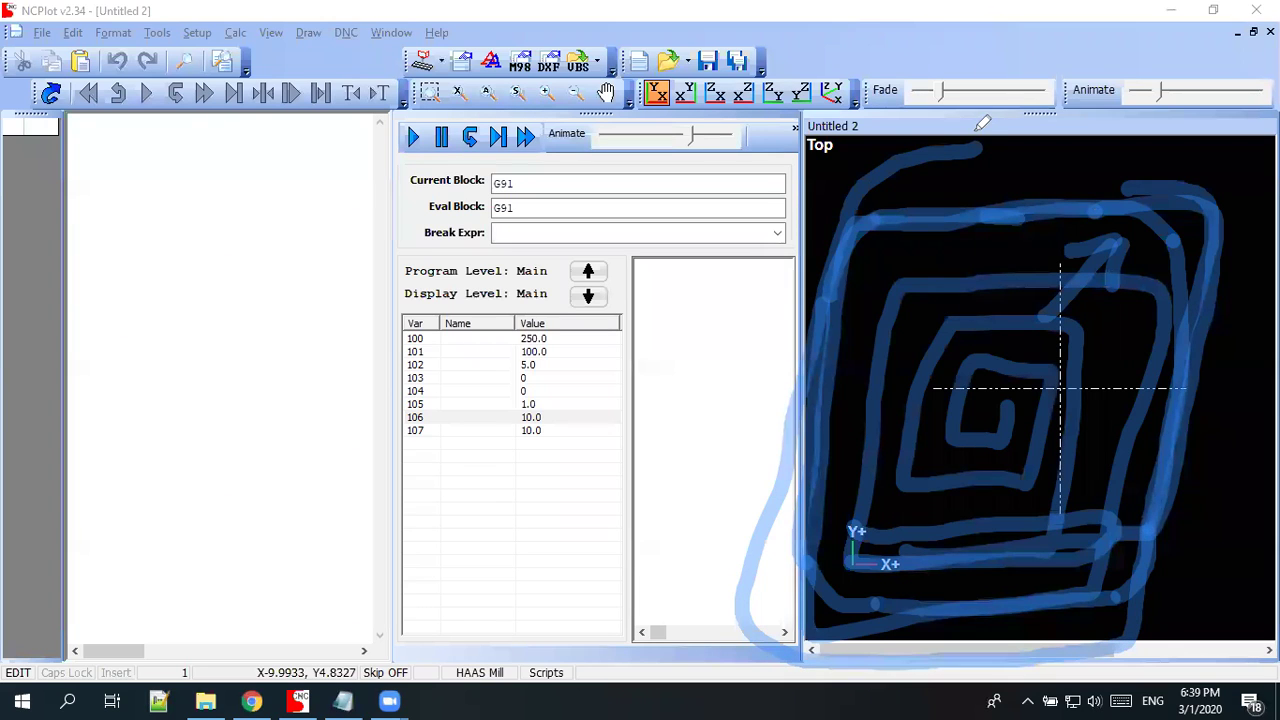
- Clear the marks and sketch square spirals around the crosshair and over the variable table, with arrows
{"action": "key", "text": "e"}
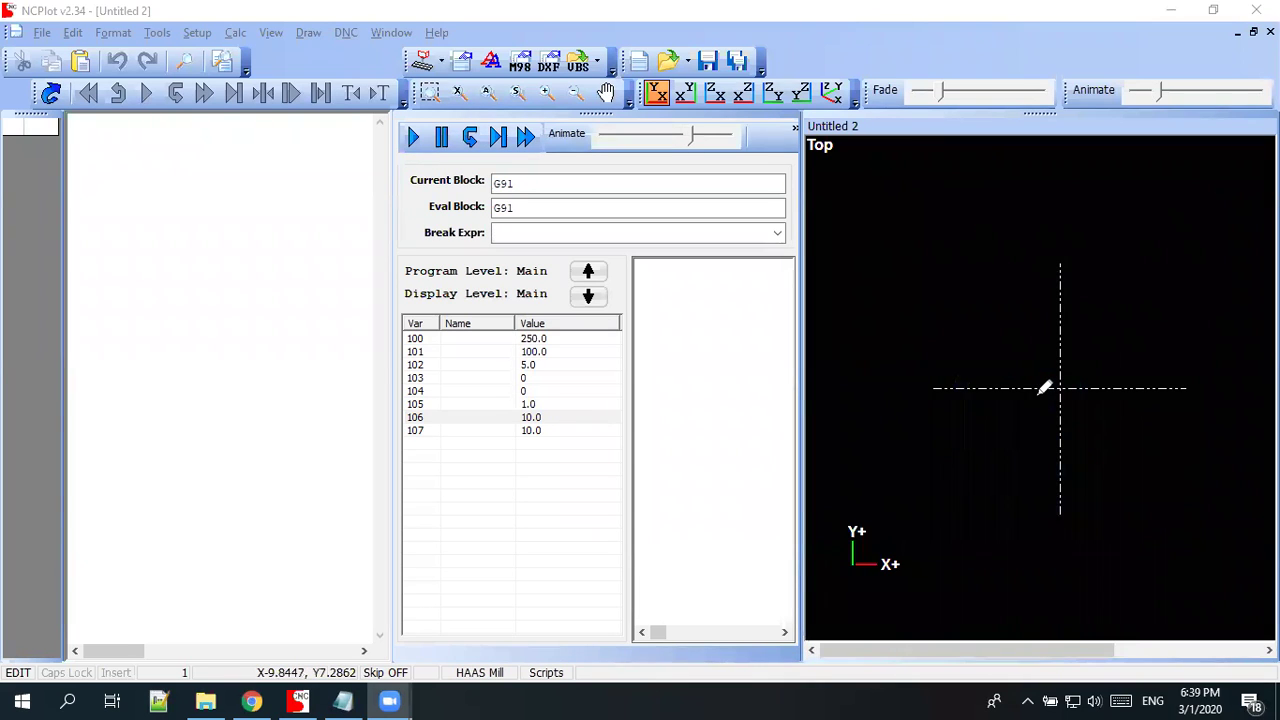
{"action": "mouse_move", "coordinate": [1043, 388]}
{"action": "left_mouse_down"}
{"action": "mouse_move", "coordinate": [1078, 416]}
{"action": "mouse_move", "coordinate": [1010, 342]}
{"action": "mouse_move", "coordinate": [1128, 318]}
{"action": "mouse_move", "coordinate": [1068, 448]}
{"action": "mouse_move", "coordinate": [986, 360]}
{"action": "mouse_move", "coordinate": [1154, 277]}
{"action": "mouse_move", "coordinate": [1166, 480]}
{"action": "mouse_move", "coordinate": [945, 505]}
{"action": "left_mouse_up"}
{"action": "mouse_move", "coordinate": [514, 347]}
{"action": "left_mouse_down"}
{"action": "mouse_move", "coordinate": [780, 437]}
{"action": "mouse_move", "coordinate": [563, 534]}
{"action": "mouse_move", "coordinate": [586, 354]}
{"action": "mouse_move", "coordinate": [733, 340]}
{"action": "mouse_move", "coordinate": [731, 477]}
{"action": "mouse_move", "coordinate": [608, 491]}
{"action": "mouse_move", "coordinate": [620, 380]}
{"action": "mouse_move", "coordinate": [690, 377]}
{"action": "mouse_move", "coordinate": [651, 468]}
{"action": "mouse_move", "coordinate": [676, 405]}
{"action": "mouse_move", "coordinate": [661, 420]}
{"action": "left_mouse_up"}
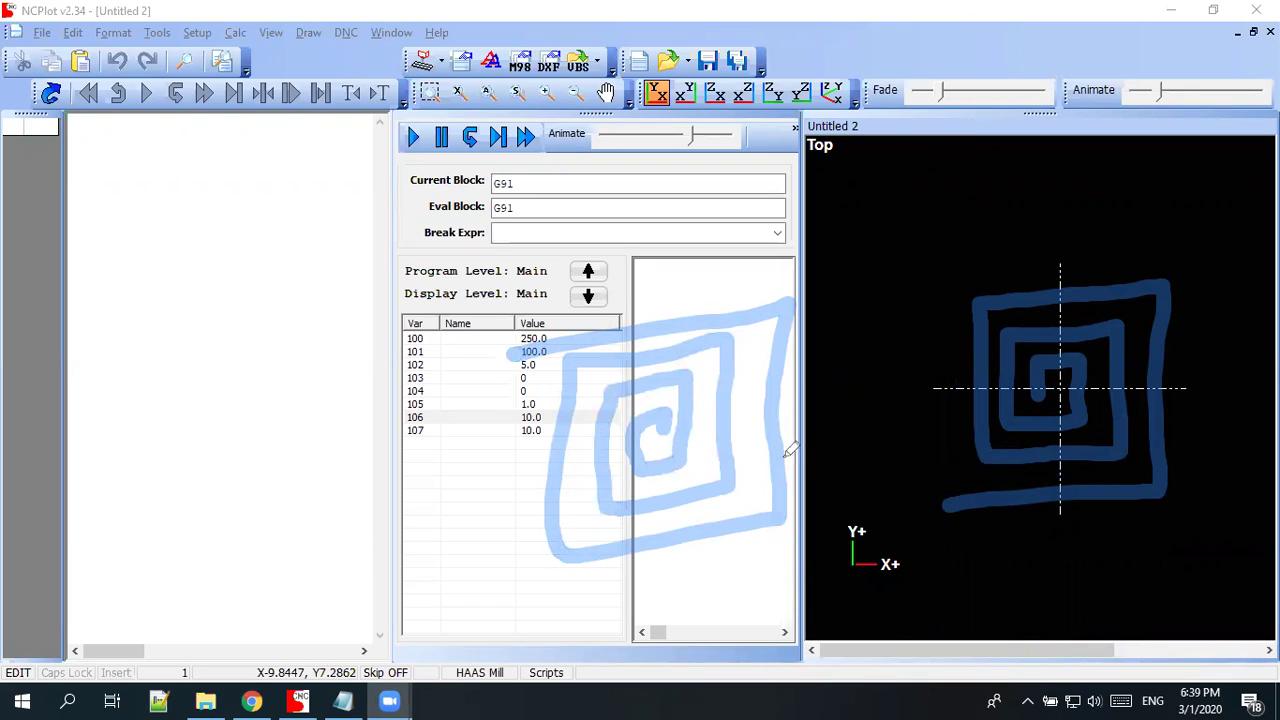
{"action": "left_click_drag", "start_coordinate": [836, 195], "coordinate": [730, 287]}
{"action": "mouse_move", "coordinate": [1062, 168]}
{"action": "left_mouse_down"}
{"action": "mouse_move", "coordinate": [1092, 205]}
{"action": "mouse_move", "coordinate": [1078, 252]}
{"action": "left_mouse_up"}
{"action": "left_click_drag", "start_coordinate": [1078, 252], "coordinate": [1127, 226]}
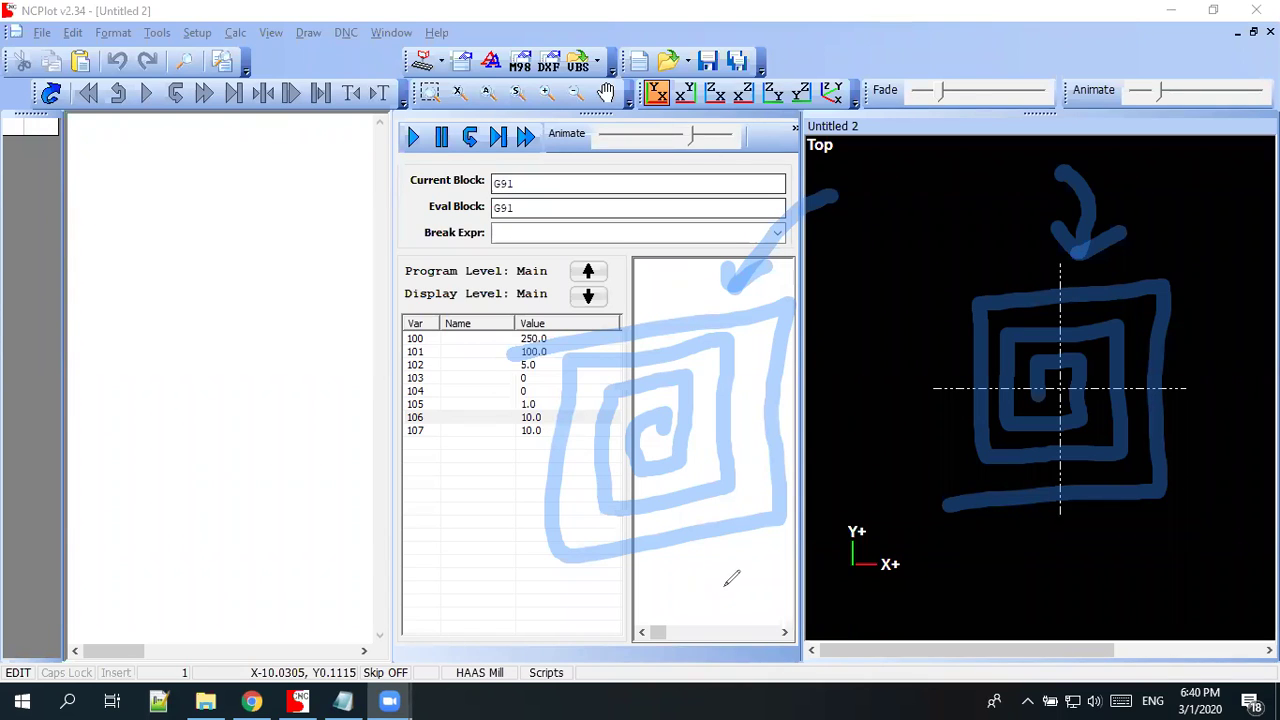
- Add a V mark and cross out the Top-view spiral with two diagonal lines
{"action": "left_click_drag", "start_coordinate": [705, 530], "coordinate": [825, 425]}
{"action": "left_click_drag", "start_coordinate": [942, 219], "coordinate": [1155, 592]}
{"action": "left_click_drag", "start_coordinate": [875, 568], "coordinate": [1275, 150]}
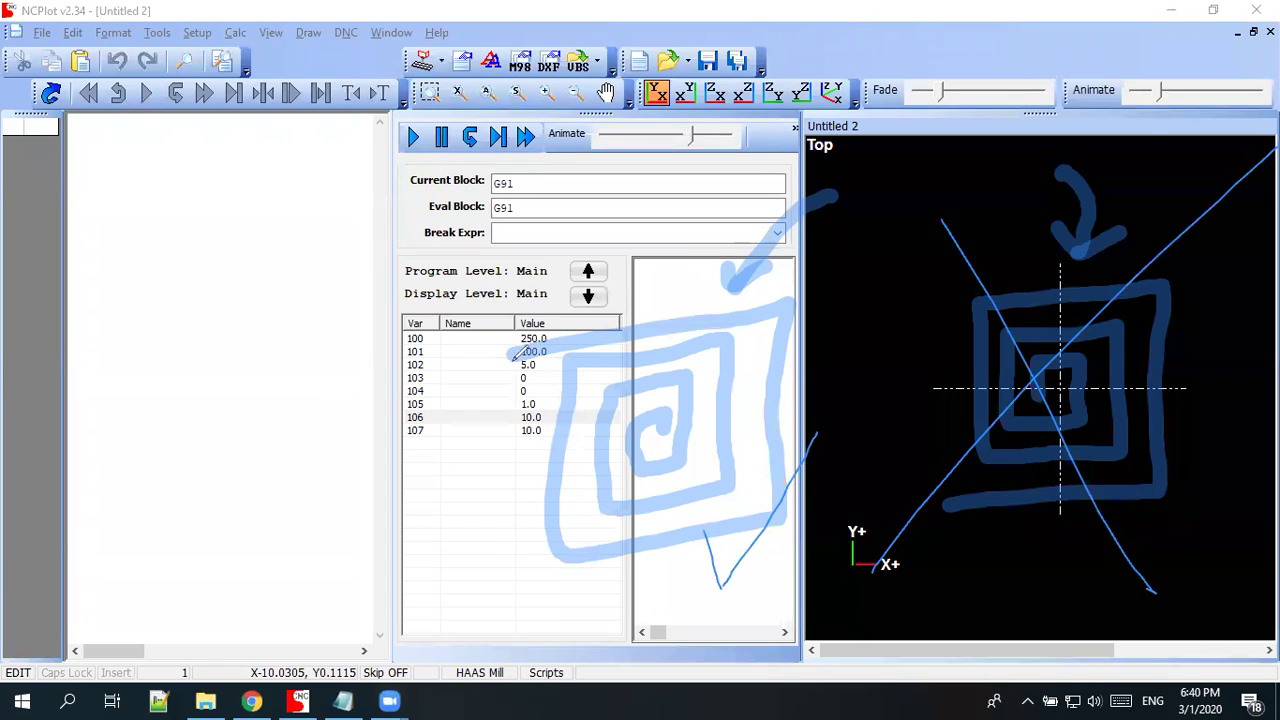
- Circle variables 100 and 101 and trace spiral paths and arrows over the variable table
{"action": "mouse_move", "coordinate": [518, 344]}
{"action": "left_mouse_down"}
{"action": "mouse_move", "coordinate": [525, 330]}
{"action": "mouse_move", "coordinate": [485, 610]}
{"action": "mouse_move", "coordinate": [740, 615]}
{"action": "mouse_move", "coordinate": [785, 380]}
{"action": "mouse_move", "coordinate": [527, 328]}
{"action": "left_mouse_up"}
{"action": "left_click_drag", "start_coordinate": [640, 266], "coordinate": [655, 318]}
{"action": "mouse_move", "coordinate": [848, 494]}
{"action": "left_mouse_down"}
{"action": "mouse_move", "coordinate": [802, 490]}
{"action": "mouse_move", "coordinate": [825, 518]}
{"action": "left_mouse_up"}
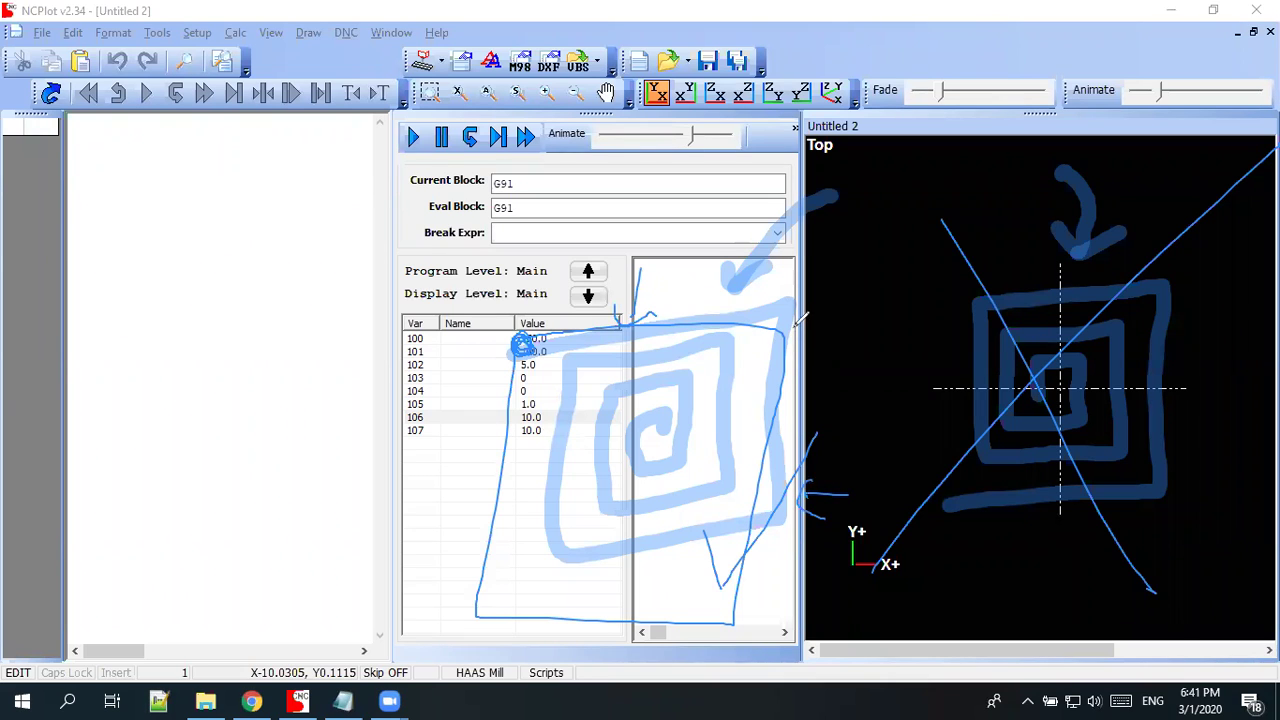
{"action": "left_click_drag", "start_coordinate": [797, 318], "coordinate": [518, 320]}
{"action": "mouse_move", "coordinate": [496, 422]}
{"action": "left_mouse_down"}
{"action": "mouse_move", "coordinate": [478, 560]}
{"action": "mouse_move", "coordinate": [745, 445]}
{"action": "mouse_move", "coordinate": [600, 350]}
{"action": "mouse_move", "coordinate": [657, 590]}
{"action": "left_mouse_up"}
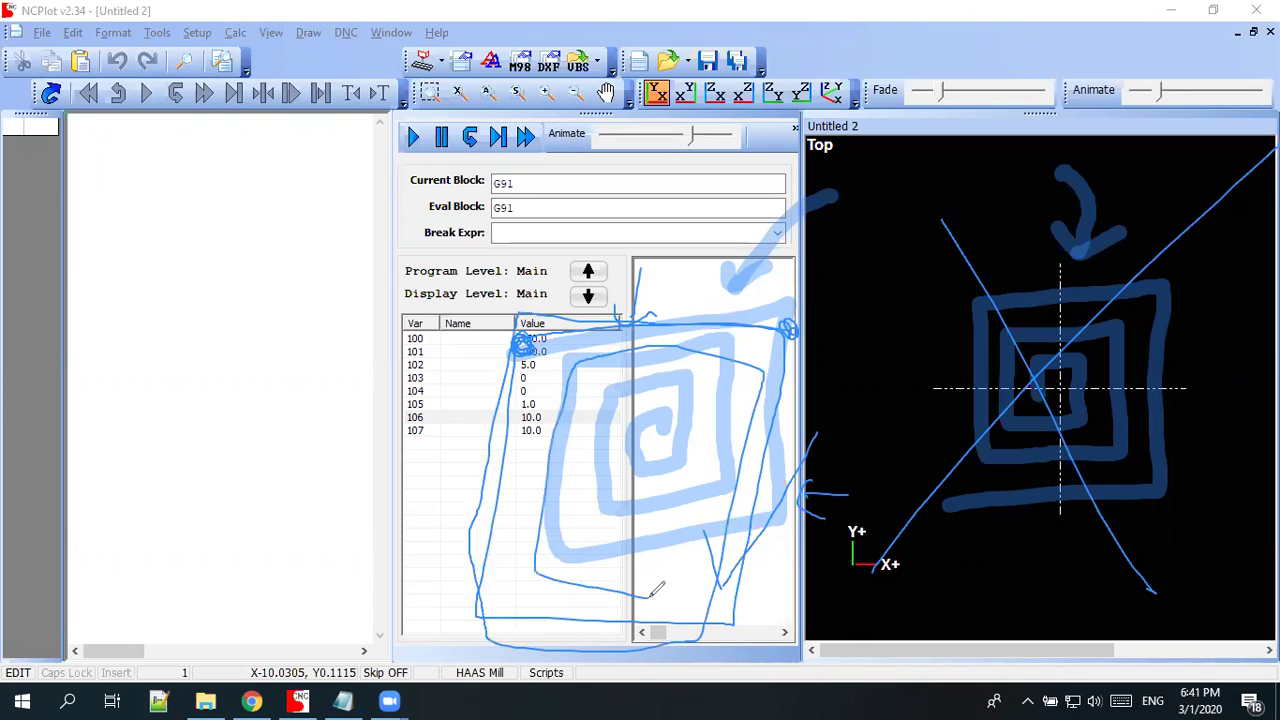
{"action": "mouse_move", "coordinate": [490, 604]}
{"action": "left_mouse_down"}
{"action": "mouse_move", "coordinate": [708, 530]}
{"action": "mouse_move", "coordinate": [506, 566]}
{"action": "left_mouse_up"}
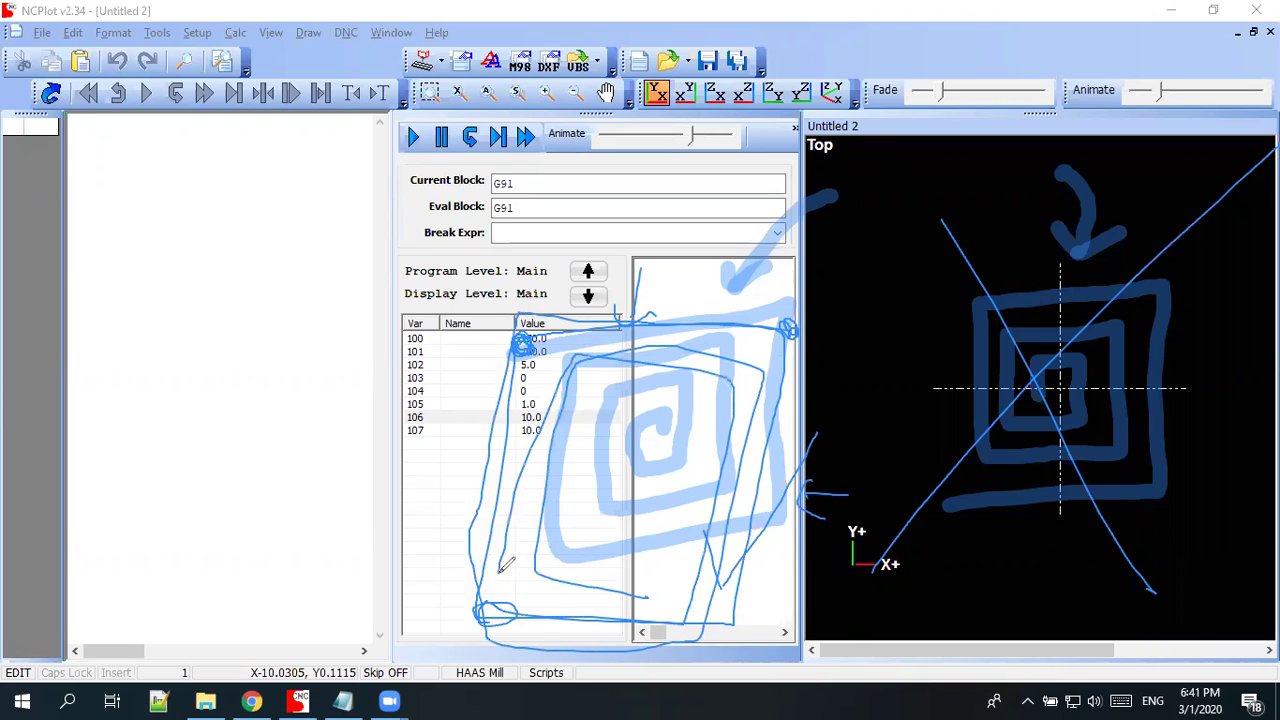
{"action": "left_click_drag", "start_coordinate": [522, 343], "coordinate": [548, 385]}
{"action": "left_click_drag", "start_coordinate": [712, 626], "coordinate": [733, 490]}
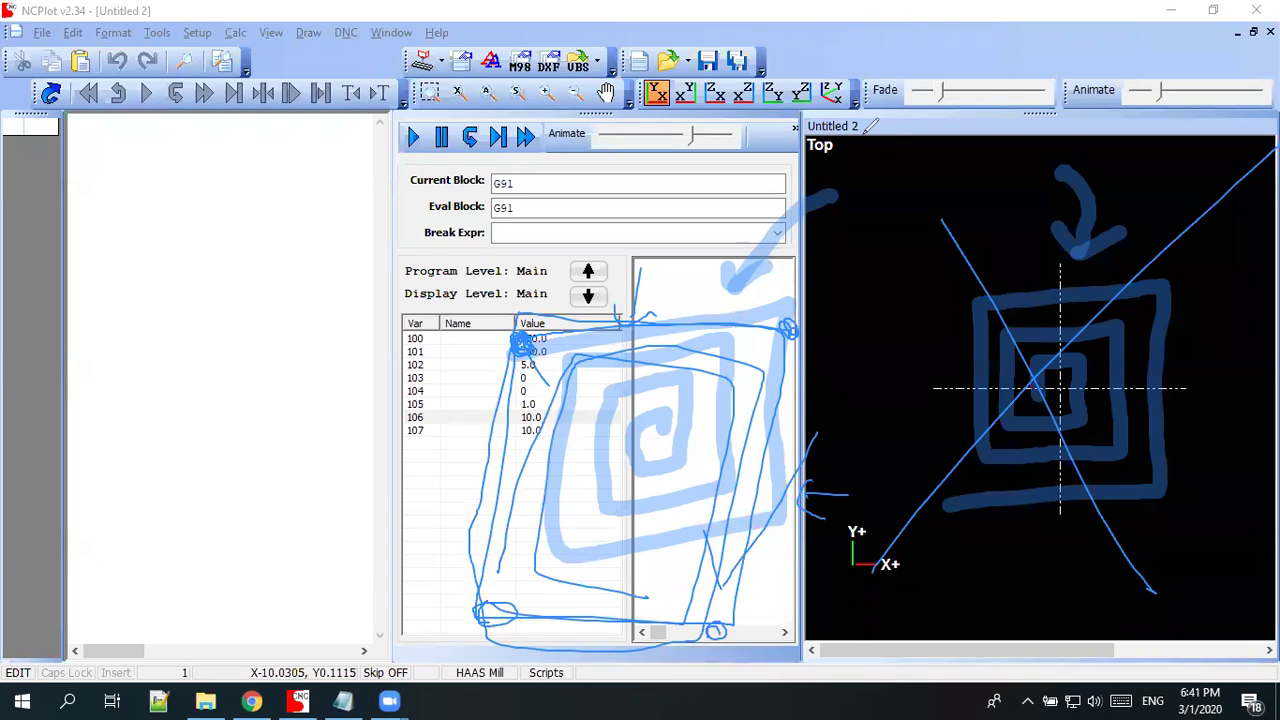
{"action": "mouse_move", "coordinate": [593, 545]}
{"action": "left_mouse_down"}
{"action": "mouse_move", "coordinate": [510, 604]}
{"action": "mouse_move", "coordinate": [541, 601]}
{"action": "left_mouse_up"}
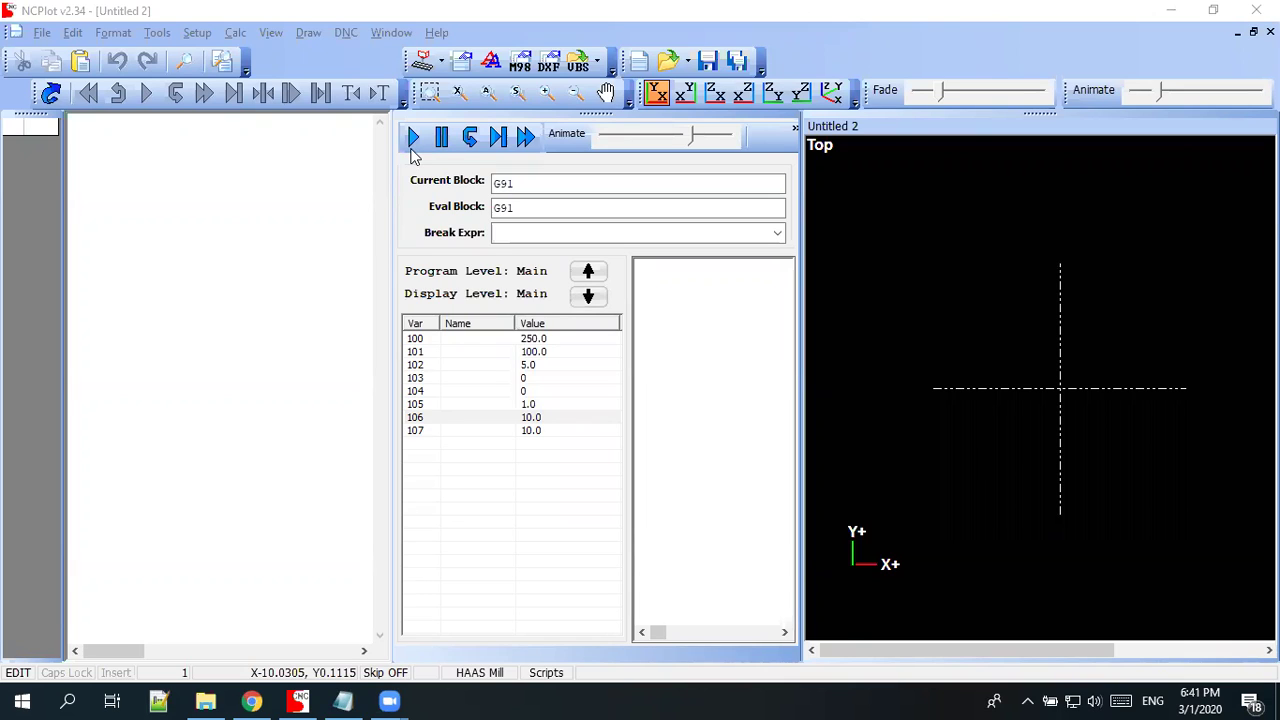
- Sketch a square spiral curling into its centre in the Top view, marking its top-left start
{"action": "mouse_move", "coordinate": [857, 283]}
{"action": "left_mouse_down"}
{"action": "mouse_move", "coordinate": [897, 466]}
{"action": "mouse_move", "coordinate": [974, 331]}
{"action": "mouse_move", "coordinate": [1020, 432]}
{"action": "left_mouse_up"}
{"action": "mouse_move", "coordinate": [941, 425]}
{"action": "left_mouse_down"}
{"action": "mouse_move", "coordinate": [926, 371]}
{"action": "mouse_move", "coordinate": [945, 398]}
{"action": "left_mouse_up"}
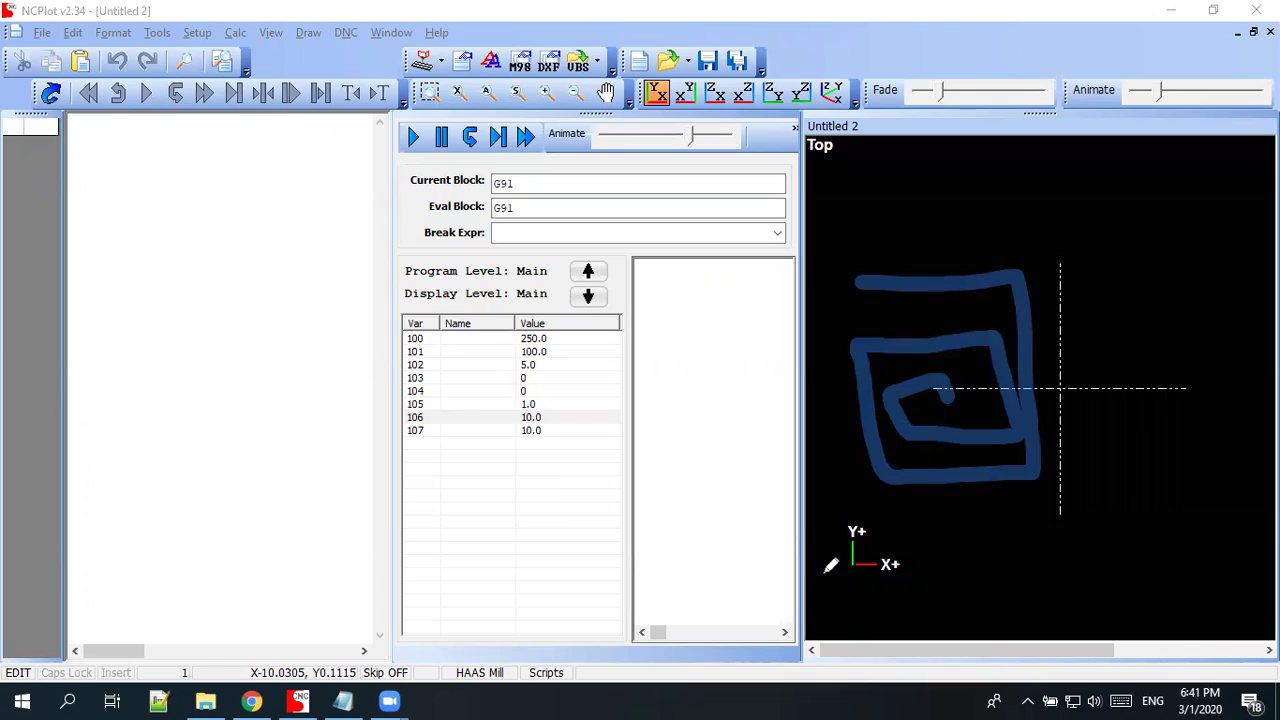
{"action": "left_click_drag", "start_coordinate": [857, 279], "coordinate": [878, 273]}
- Add arrows pointing at the spiral's corners, then sketch a larger spiral around the crosshair
{"action": "mouse_move", "coordinate": [826, 177]}
{"action": "left_mouse_down"}
{"action": "mouse_move", "coordinate": [860, 245]}
{"action": "mouse_move", "coordinate": [878, 222]}
{"action": "left_mouse_up"}
{"action": "mouse_move", "coordinate": [1105, 170]}
{"action": "left_mouse_down"}
{"action": "mouse_move", "coordinate": [1040, 245]}
{"action": "mouse_move", "coordinate": [1075, 262]}
{"action": "left_mouse_up"}
{"action": "mouse_move", "coordinate": [1072, 560]}
{"action": "left_mouse_down"}
{"action": "mouse_move", "coordinate": [1036, 516]}
{"action": "mouse_move", "coordinate": [1058, 528]}
{"action": "left_mouse_up"}
{"action": "left_click_drag", "start_coordinate": [808, 576], "coordinate": [876, 495]}
{"action": "mouse_move", "coordinate": [820, 506]}
{"action": "left_mouse_down"}
{"action": "mouse_move", "coordinate": [876, 496]}
{"action": "mouse_move", "coordinate": [870, 534]}
{"action": "left_mouse_up"}
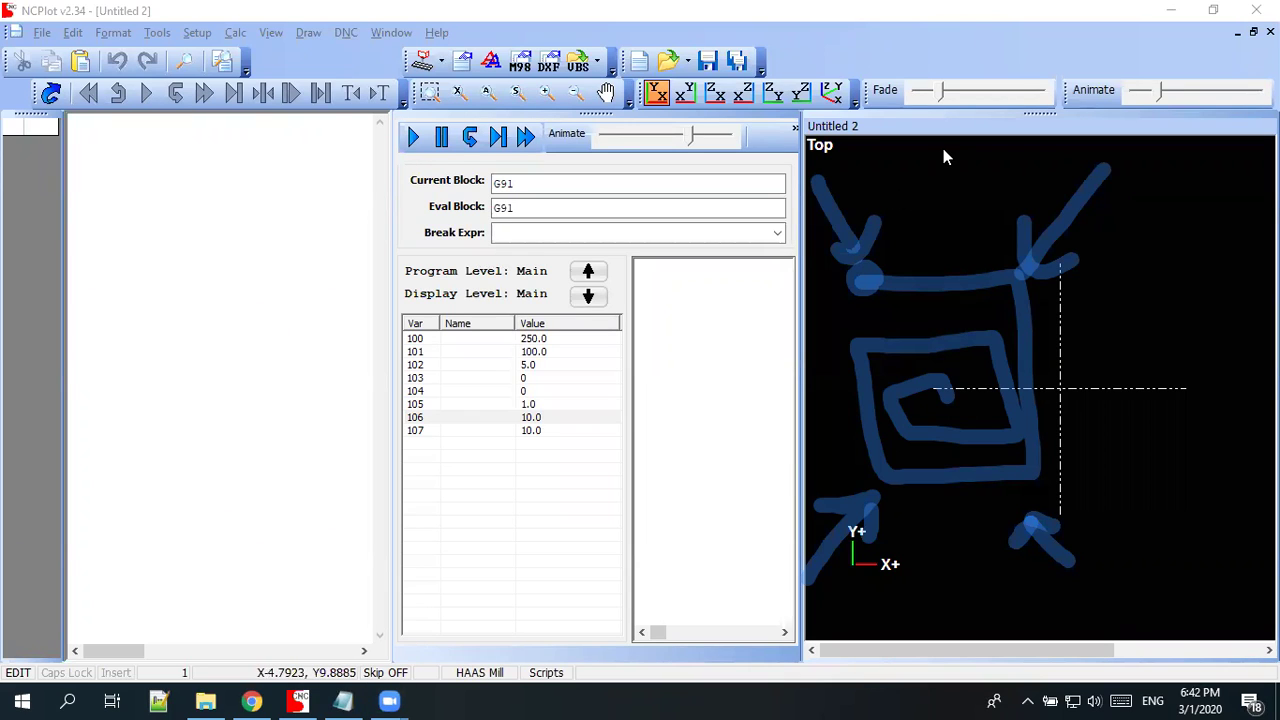
{"action": "mouse_move", "coordinate": [845, 452]}
{"action": "left_mouse_down"}
{"action": "mouse_move", "coordinate": [980, 201]}
{"action": "mouse_move", "coordinate": [880, 336]}
{"action": "mouse_move", "coordinate": [937, 408]}
{"action": "mouse_move", "coordinate": [1140, 410]}
{"action": "mouse_move", "coordinate": [1147, 286]}
{"action": "mouse_move", "coordinate": [1074, 231]}
{"action": "mouse_move", "coordinate": [929, 231]}
{"action": "mouse_move", "coordinate": [960, 363]}
{"action": "mouse_move", "coordinate": [1108, 363]}
{"action": "mouse_move", "coordinate": [1040, 271]}
{"action": "mouse_move", "coordinate": [986, 317]}
{"action": "mouse_move", "coordinate": [1060, 331]}
{"action": "mouse_move", "coordinate": [1025, 295]}
{"action": "left_mouse_up"}
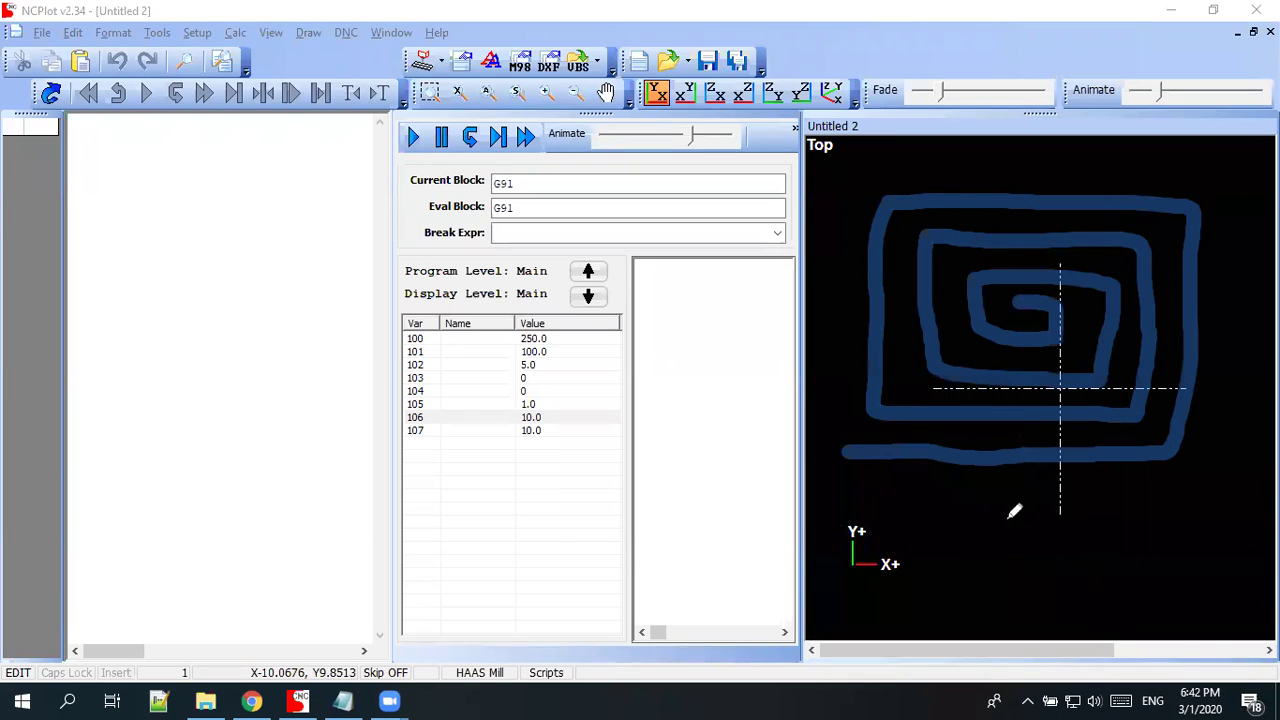
{"action": "left_click_drag", "start_coordinate": [848, 592], "coordinate": [1000, 500]}
{"action": "left_click_drag", "start_coordinate": [746, 542], "coordinate": [818, 474]}
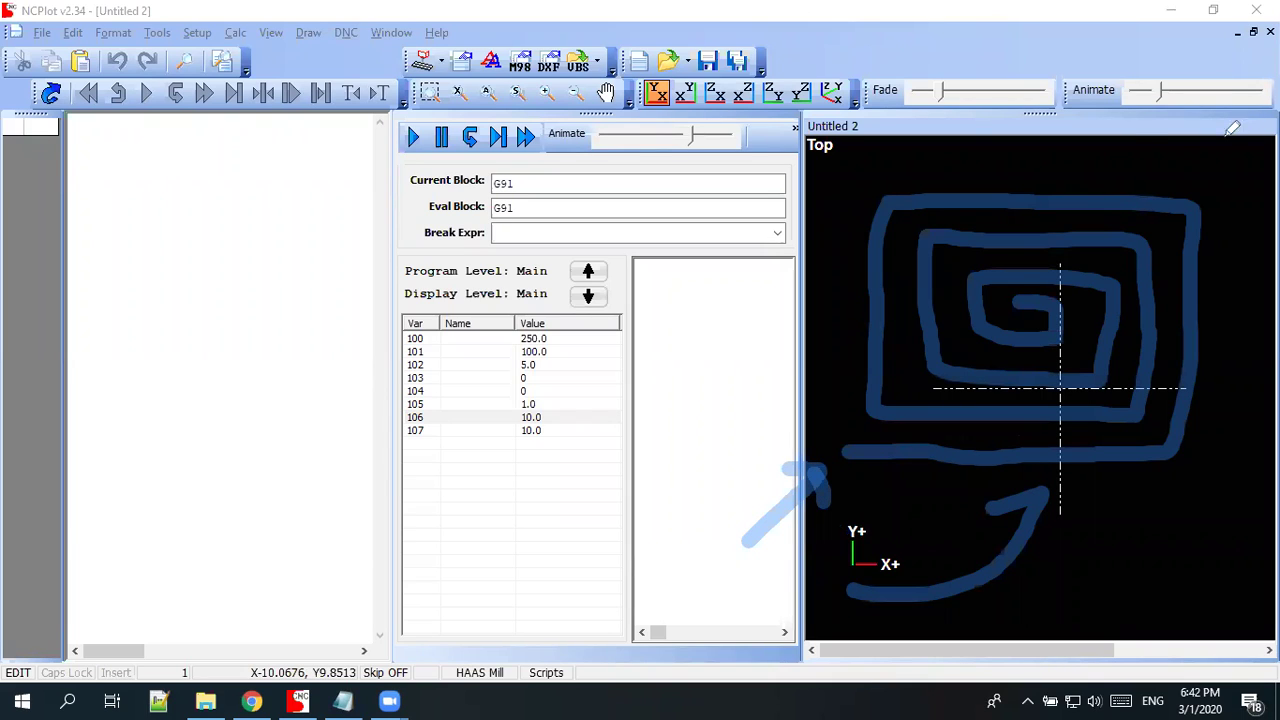
{"action": "mouse_move", "coordinate": [1136, 96]}
{"action": "left_mouse_down"}
{"action": "mouse_move", "coordinate": [1052, 212]}
{"action": "mouse_move", "coordinate": [1072, 238]}
{"action": "left_mouse_up"}
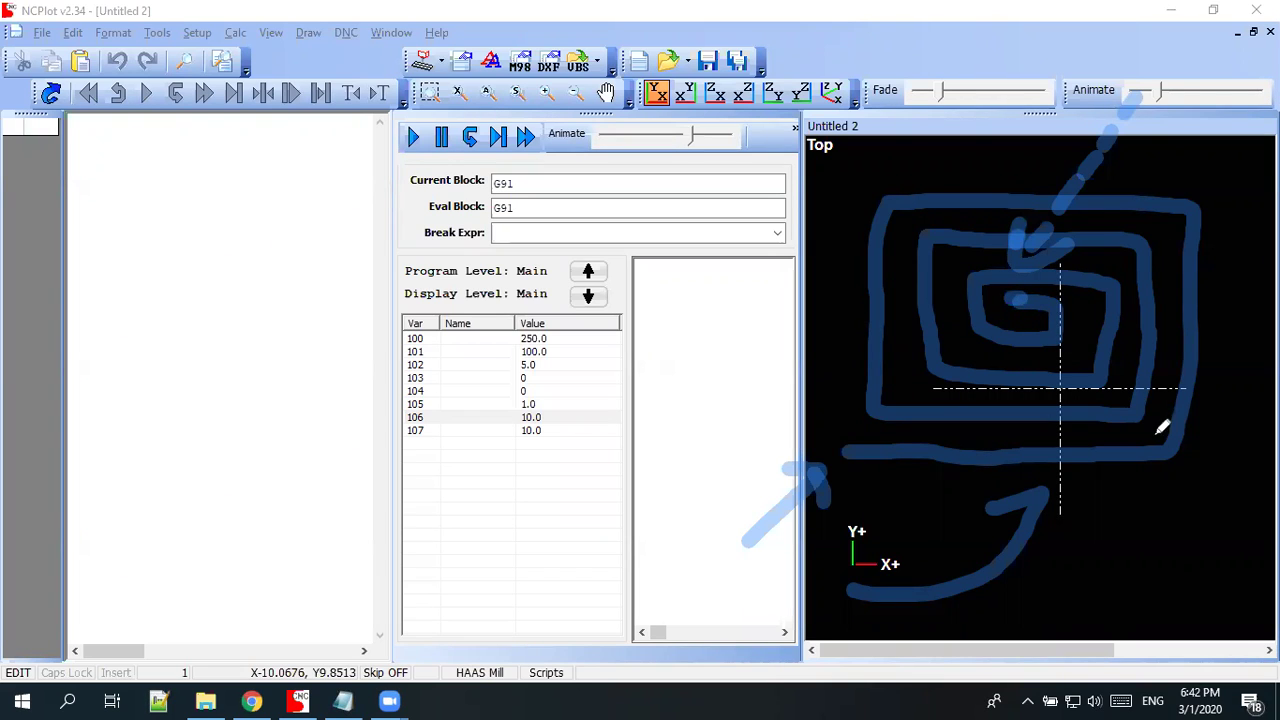
{"action": "mouse_move", "coordinate": [878, 168]}
{"action": "left_mouse_down"}
{"action": "mouse_move", "coordinate": [870, 18]}
{"action": "mouse_move", "coordinate": [887, 14]}
{"action": "mouse_move", "coordinate": [918, 60]}
{"action": "left_mouse_up"}
{"action": "mouse_move", "coordinate": [1185, 458]}
{"action": "left_mouse_down"}
{"action": "mouse_move", "coordinate": [1238, 463]}
{"action": "mouse_move", "coordinate": [1215, 482]}
{"action": "left_mouse_up"}
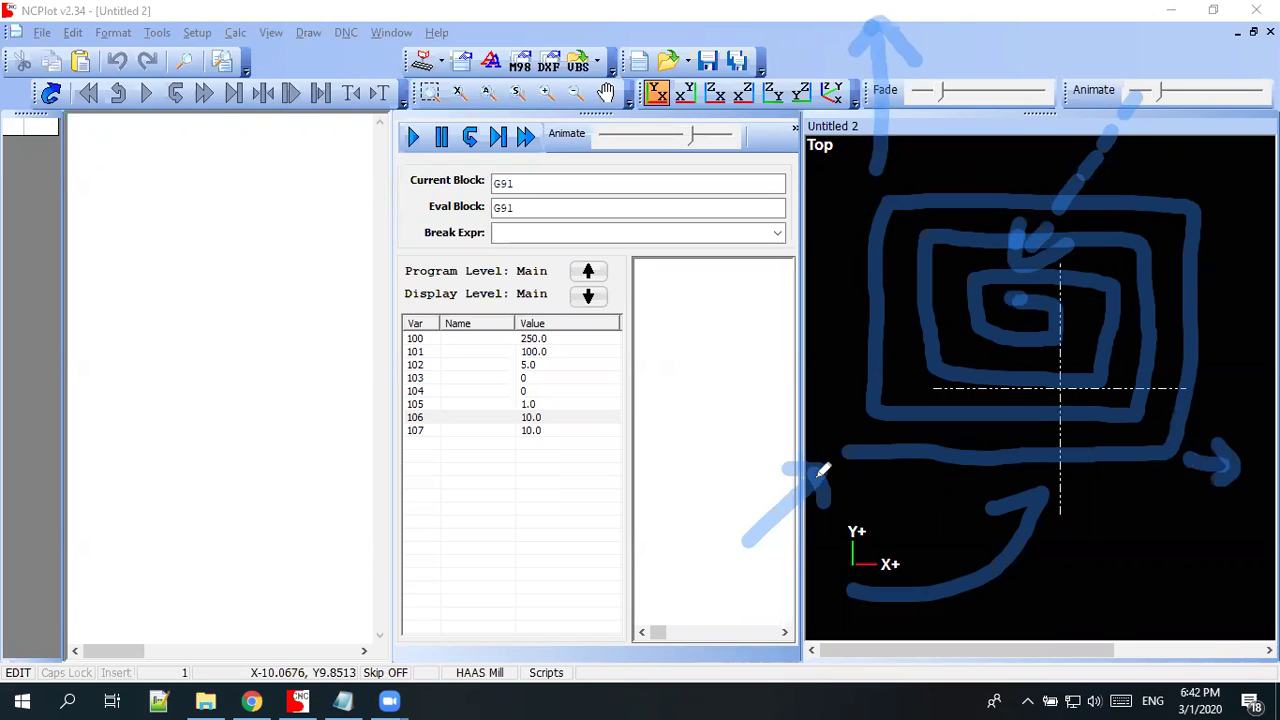
{"action": "left_click_drag", "start_coordinate": [858, 428], "coordinate": [856, 466]}
{"action": "mouse_move", "coordinate": [857, 192]}
{"action": "left_mouse_down"}
{"action": "mouse_move", "coordinate": [838, 425]}
{"action": "mouse_move", "coordinate": [812, 466]}
{"action": "left_mouse_up"}
{"action": "left_click", "coordinate": [752, 405]}
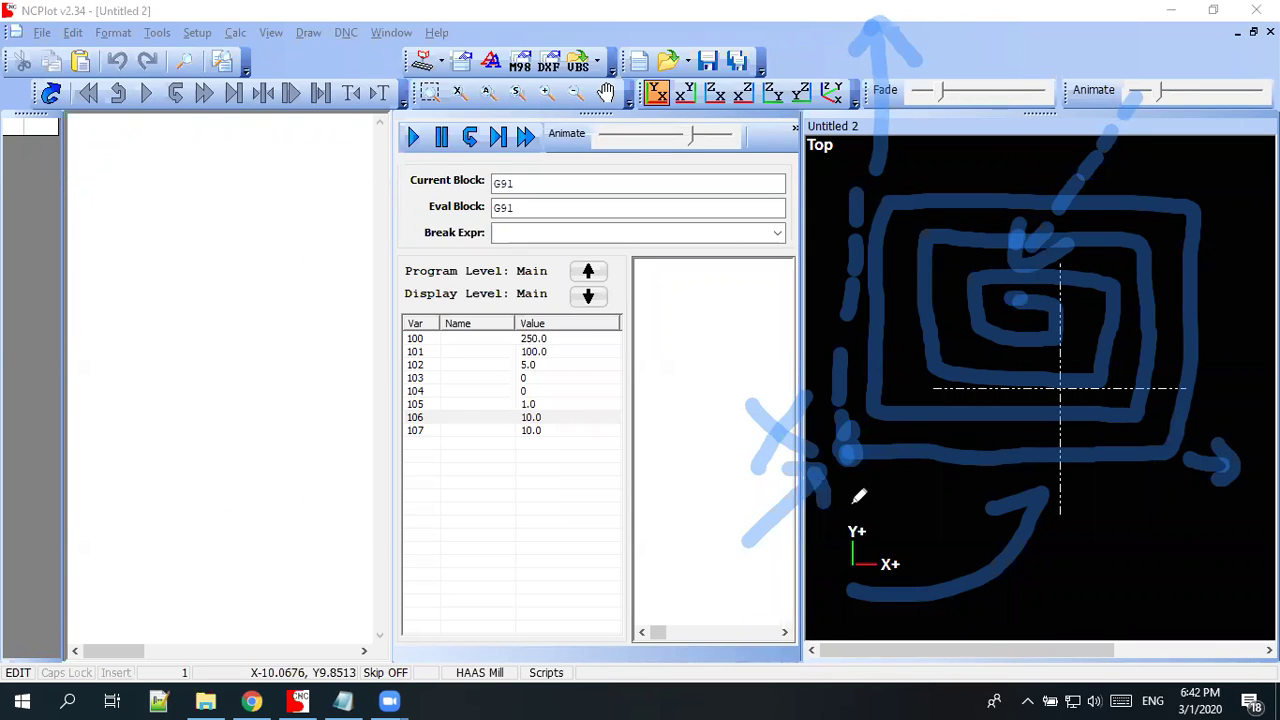
{"action": "mouse_move", "coordinate": [1145, 420]}
{"action": "left_mouse_down"}
{"action": "mouse_move", "coordinate": [1214, 416]}
{"action": "mouse_move", "coordinate": [1245, 446]}
{"action": "left_mouse_up"}
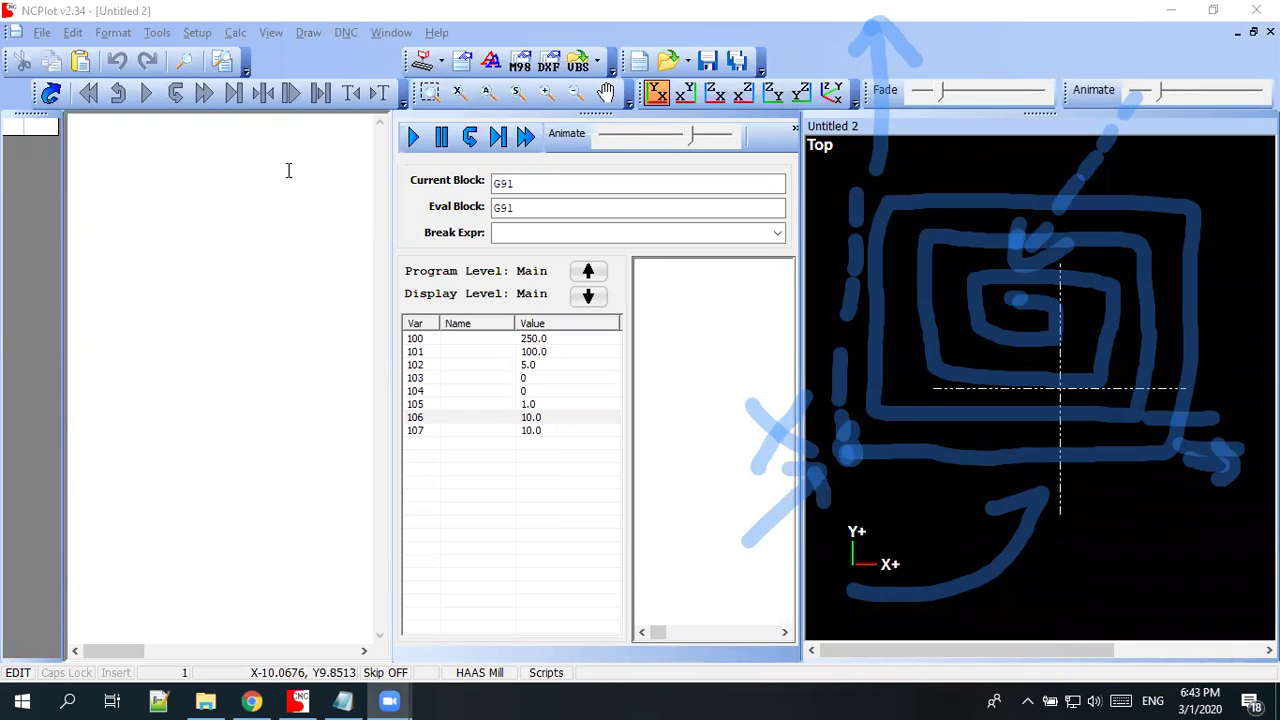
- Clear all local and common variables with Clear Variables, confirming Yes
{"action": "left_click", "coordinate": [288, 170]}
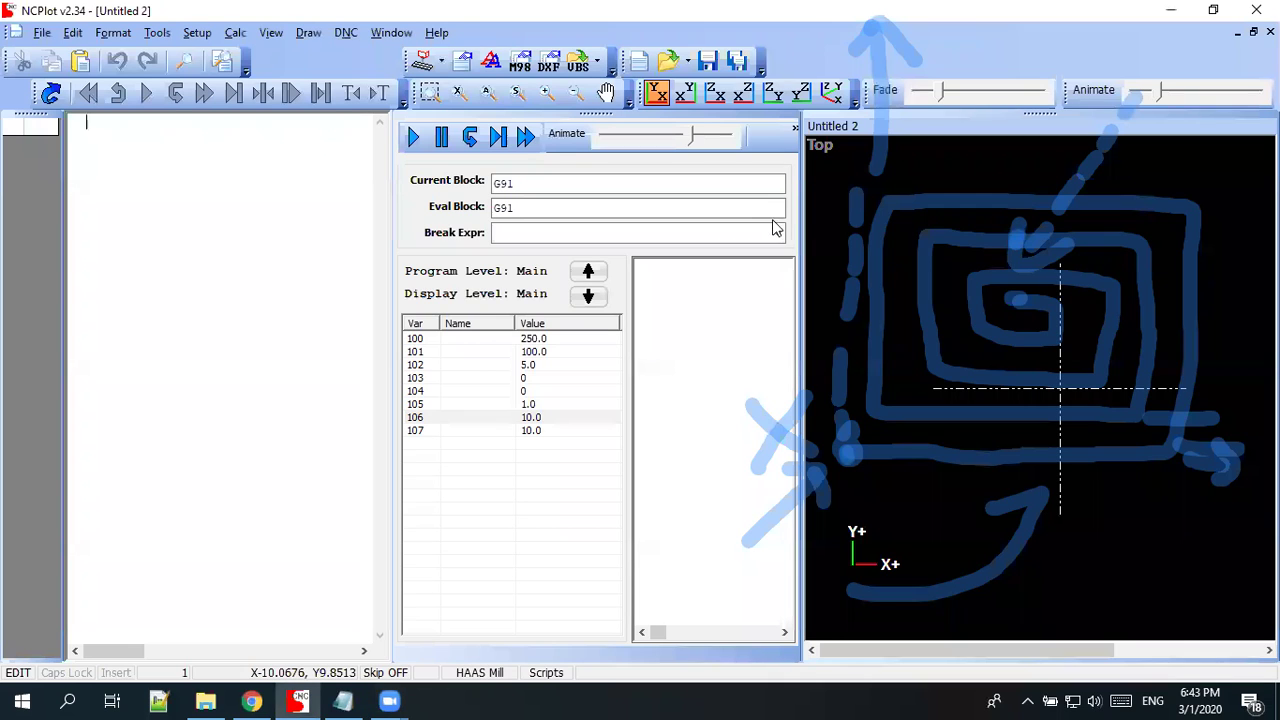
{"action": "mouse_move", "coordinate": [393, 162]}
{"action": "left_mouse_down"}
{"action": "mouse_move", "coordinate": [646, 162]}
{"action": "mouse_move", "coordinate": [318, 162]}
{"action": "left_mouse_up"}
{"action": "left_click", "coordinate": [705, 133]}
{"action": "left_click", "coordinate": [650, 418]}
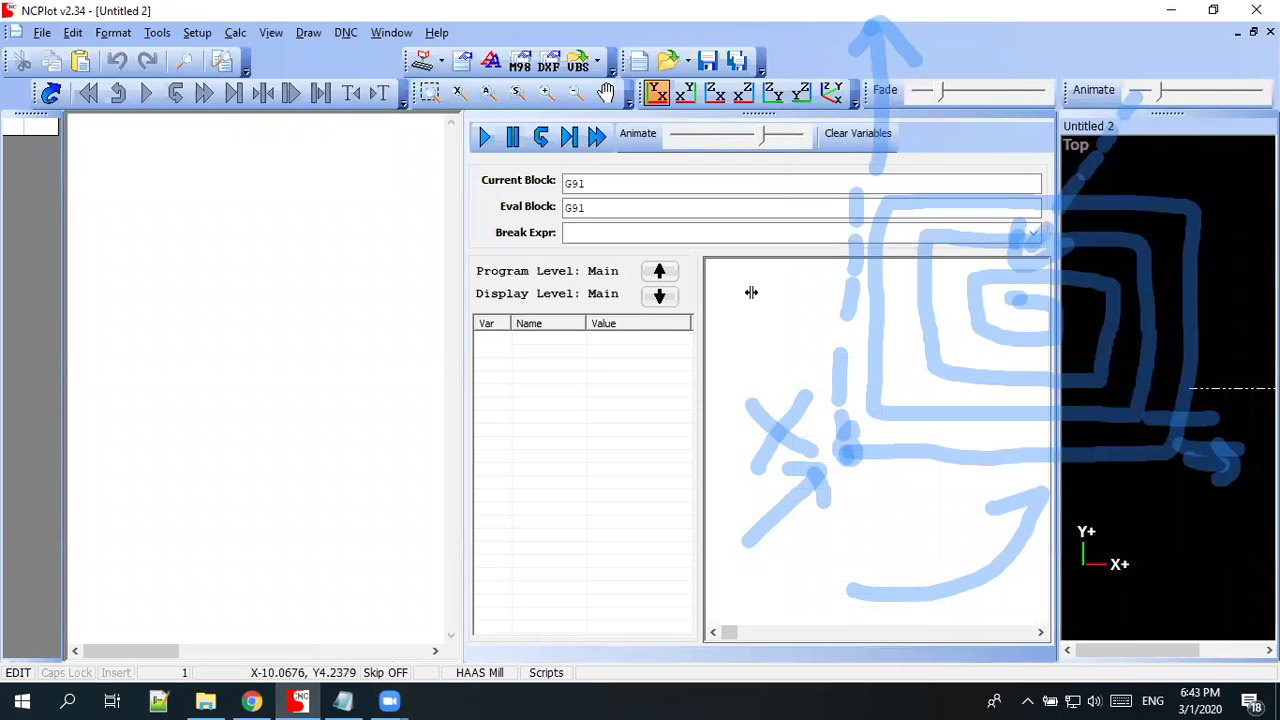
- Resize the plot view and widen the program editor, placing the caret at the program's top
{"action": "left_click_drag", "start_coordinate": [751, 292], "coordinate": [668, 292]}
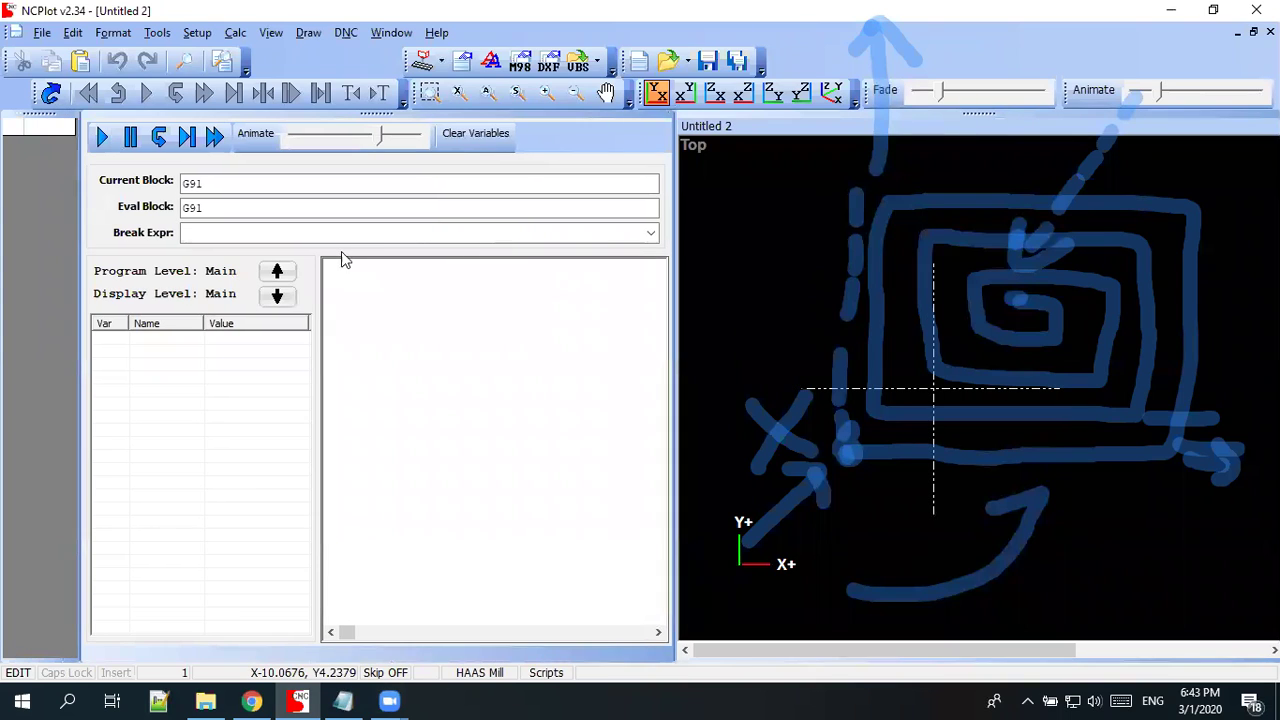
{"action": "left_click_drag", "start_coordinate": [674, 250], "coordinate": [825, 268]}
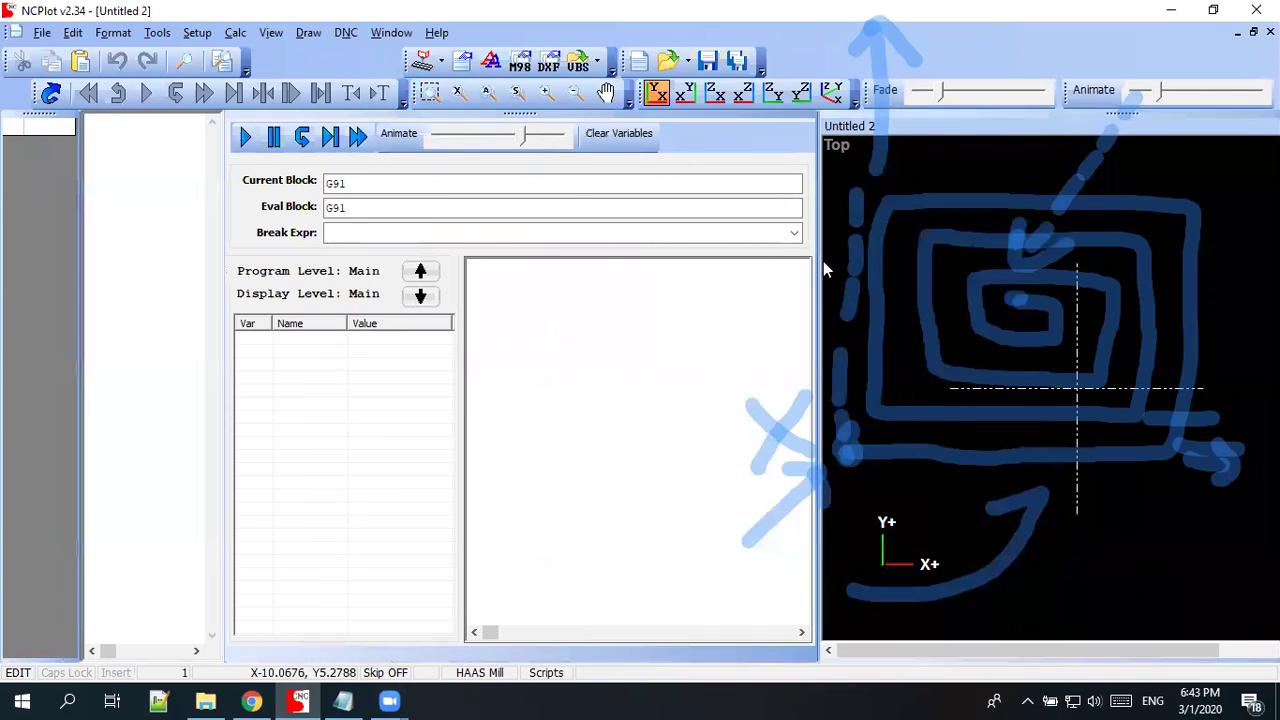
{"action": "left_click_drag", "start_coordinate": [269, 249], "coordinate": [409, 249]}
{"action": "left_click", "coordinate": [256, 185]}
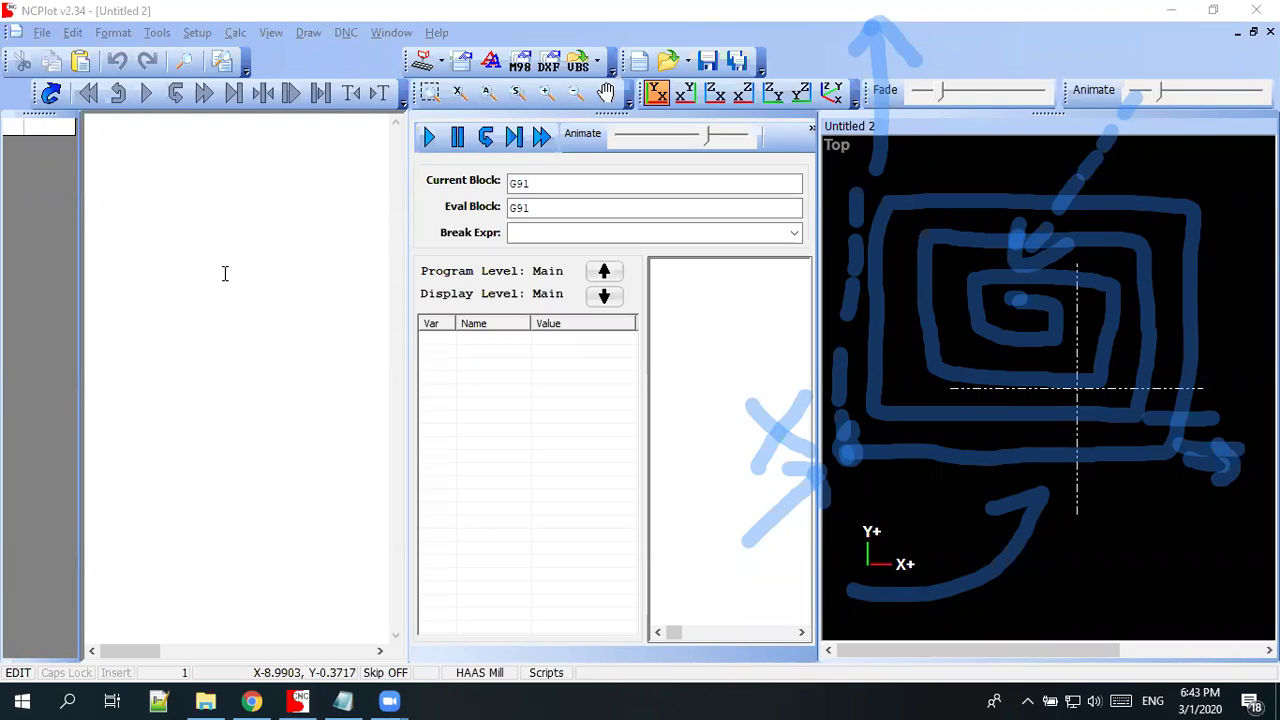
- Type #500= and duplicate it onto four more lines
{"action": "left_click", "coordinate": [197, 185]}
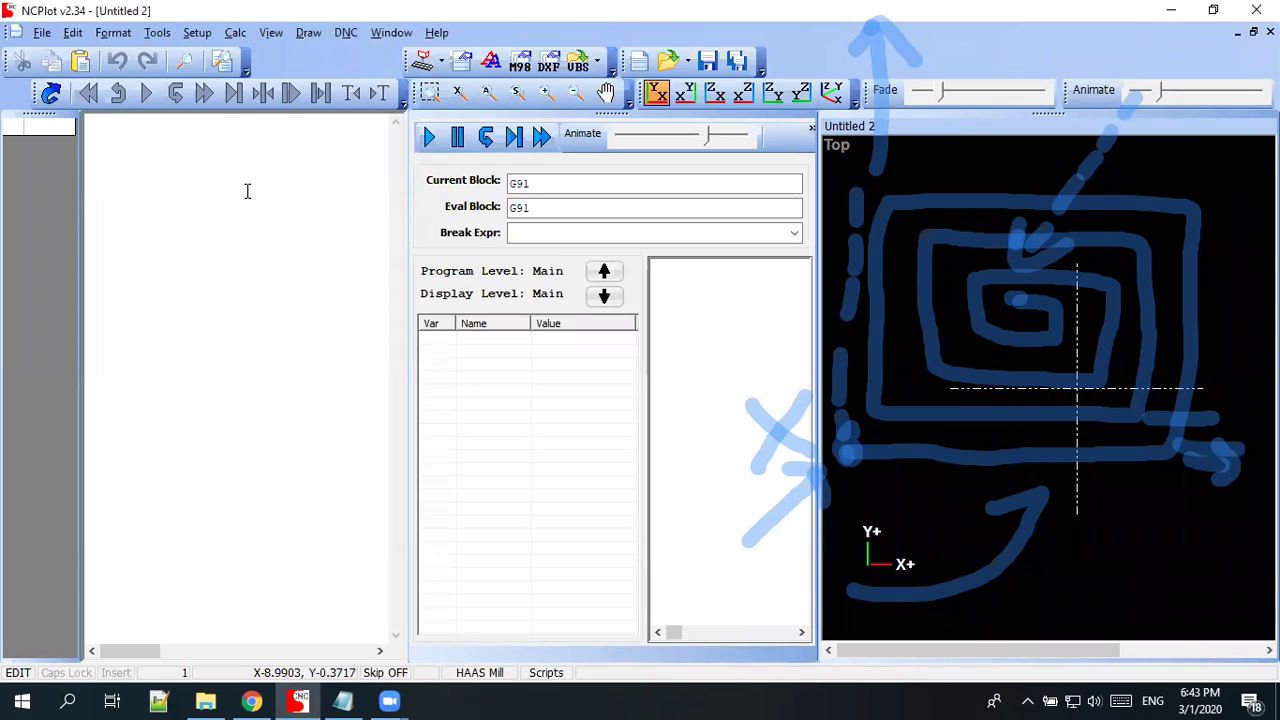
{"action": "type", "text": "#"}
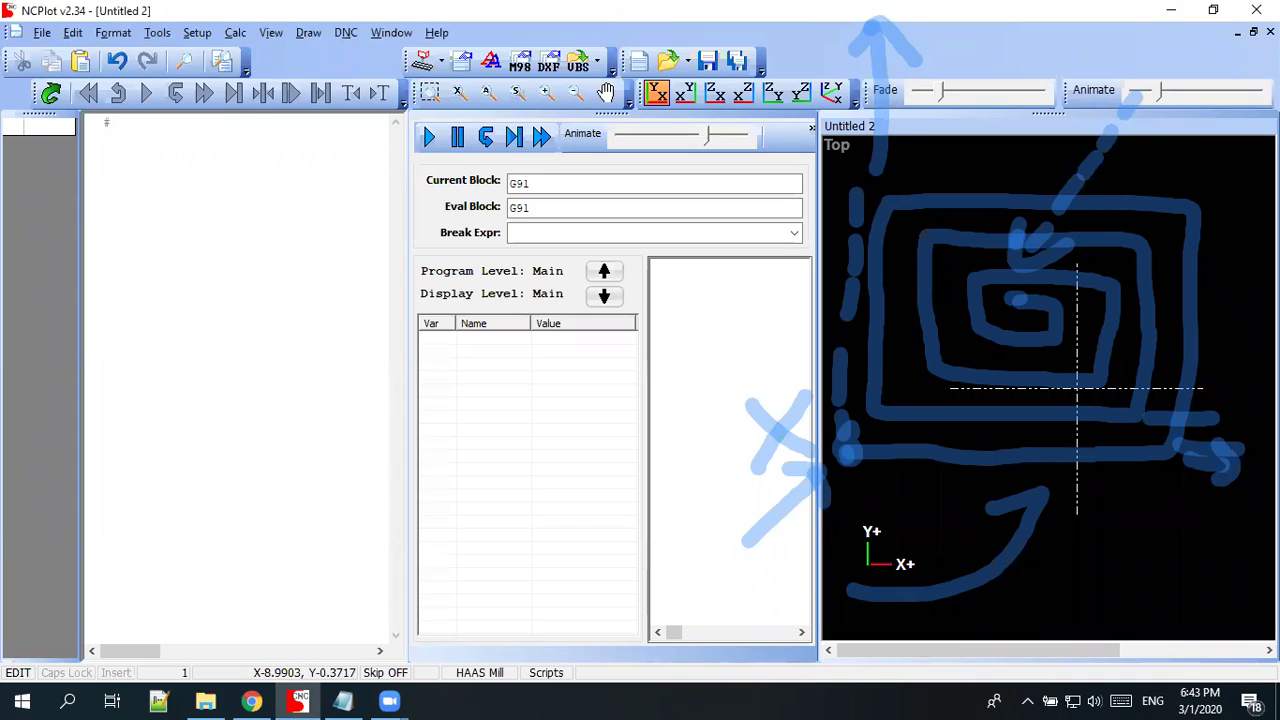
{"action": "type", "text": "500"}
{"action": "key", "text": "Return"}
{"action": "type", "text": "="}
{"action": "key", "text": "shift+Left"}
{"action": "key", "text": "shift+Left"}
{"action": "key", "text": "shift+Left"}
{"action": "key", "text": "shift+Left"}
{"action": "key", "text": "shift+Left"}
{"action": "key", "text": "Right"}
{"action": "key", "text": "Return"}
{"action": "key", "text": "ctrl+v"}
{"action": "key", "text": "Return"}
{"action": "key", "text": "ctrl+v"}
{"action": "key", "text": "Return"}
{"action": "key", "text": "ctrl+v"}
{"action": "key", "text": "Return"}
{"action": "key", "text": "ctrl+v"}
{"action": "key", "text": "Up"}
{"action": "key", "text": "Up"}
- Renumber the copied lines to #501, #502, #503 and #504
{"action": "key", "text": "Up"}
{"action": "key", "text": "Left"}
{"action": "key", "text": "BackSpace"}
{"action": "type", "text": "1"}
{"action": "key", "text": "Down"}
{"action": "key", "text": "BackSpace"}
{"action": "type", "text": "2"}
{"action": "key", "text": "Down"}
{"action": "key", "text": "BackSpace"}
{"action": "key", "text": "3"}
- Add an empty () comment after #500= and paste it onto the following lines
{"action": "key", "text": "Down"}
{"action": "key", "text": "BackSpace"}
{"action": "key", "text": "4"}
{"action": "key", "text": "Up"}
{"action": "key", "text": "Up"}
{"action": "key", "text": "Up"}
{"action": "key", "text": "Up"}
{"action": "key", "text": "End"}
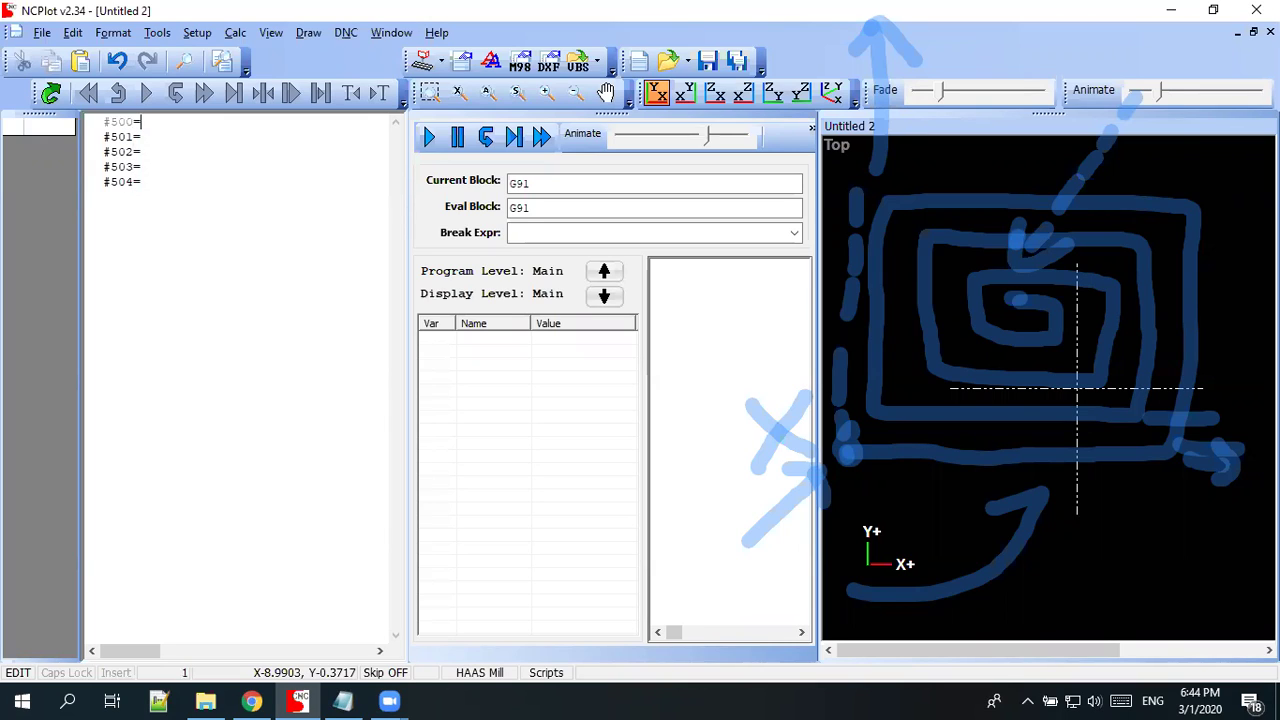
{"action": "type", "text": "();"}
{"action": "key", "text": "shift+Left"}
{"action": "key", "text": "shift+Left"}
{"action": "key", "text": "shift+Left"}
{"action": "key", "text": "ctrl+c"}
{"action": "key", "text": "Down"}
{"action": "key", "text": "ctrl+v"}
{"action": "key", "text": "Down"}
{"action": "key", "text": "ctrl+v"}
{"action": "key", "text": "Down"}
{"action": "key", "text": "ctrl+v"}
{"action": "key", "text": "Down"}
{"action": "key", "text": "ctrl+v"}
- Undo the misformatted comments and put ;() after each equals sign on #500–#504
{"action": "key", "text": "ctrl+z"}
{"action": "key", "text": "ctrl+z"}
{"action": "key", "text": "ctrl+z"}
{"action": "key", "text": "ctrl+z"}
{"action": "key", "text": "ctrl+z"}
{"action": "key", "text": "ctrl+z"}
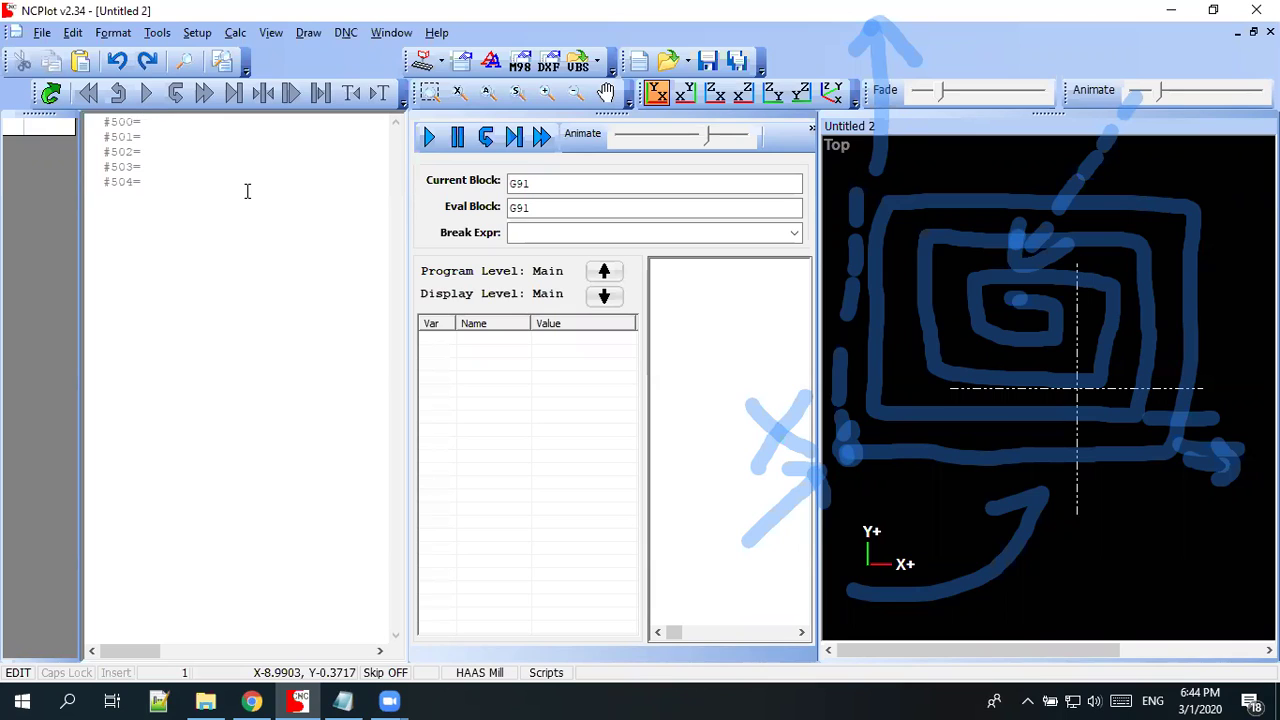
{"action": "type", "text": ";"}
{"action": "key", "text": "shift+Left"}
{"action": "key", "text": "Left"}
{"action": "type", "text": "()"}
{"action": "key", "text": "shift+Left"}
{"action": "key", "text": "shift+Left"}
{"action": "key", "text": "shift+Left"}
{"action": "key", "text": "ctrl+c"}
{"action": "key", "text": "Down"}
{"action": "key", "text": "ctrl+v"}
{"action": "key", "text": "Down"}
{"action": "key", "text": "ctrl+v"}
{"action": "key", "text": "ctrl+z"}
{"action": "key", "text": "ctrl+v"}
{"action": "key", "text": "Down"}
{"action": "key", "text": "ctrl+v"}
{"action": "key", "text": "Down"}
{"action": "key", "text": "ctrl+v"}
{"action": "key", "text": "Up"}
{"action": "key", "text": "Up"}
{"action": "left_click", "coordinate": [141, 122]}
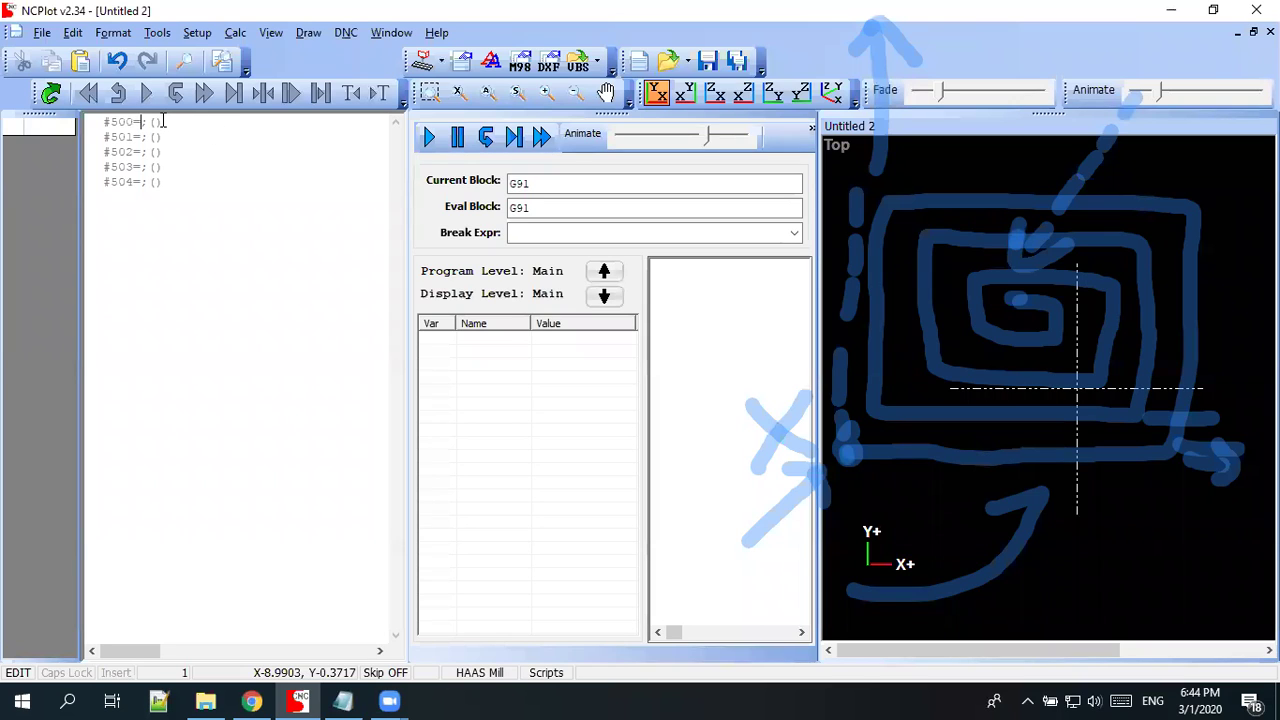
- Set line #500 to #500=0;(COORD X)
{"action": "type", "text": "0"}
{"action": "key", "text": "Left"}
{"action": "key", "text": "BackSpace"}
{"action": "type", "text": ";(COORD 1"}
{"action": "key", "text": "BackSpace"}
{"action": "type", "text": "X"}
{"action": "key", "text": "shift+Left"}
{"action": "key", "text": "shift+Left"}
{"action": "key", "text": "shift+Left"}
{"action": "key", "text": "shift+Left"}
{"action": "key", "text": "shift+Left"}
{"action": "key", "text": "shift+Left"}
{"action": "key", "text": "shift+Left"}
{"action": "key", "text": "shift+Left"}
{"action": "key", "text": "Left"}
{"action": "key", "text": "Down"}
{"action": "key", "text": "Up"}
{"action": "key", "text": "Delete"}
{"action": "key", "text": "Down"}
- Copy the COORD label to #501, making it #501=0;(COORD Y)
{"action": "left_click_drag", "start_coordinate": [219, 122], "coordinate": [162, 122]}
{"action": "key", "text": "ctrl+c"}
{"action": "left_click", "coordinate": [155, 137]}
{"action": "key", "text": "ctrl+v"}
{"action": "key", "text": "BackSpace"}
{"action": "type", "text": "Y"}
{"action": "type", "text": "0"}
{"action": "left_click", "coordinate": [203, 197]}
{"action": "left_click", "coordinate": [754, 471]}
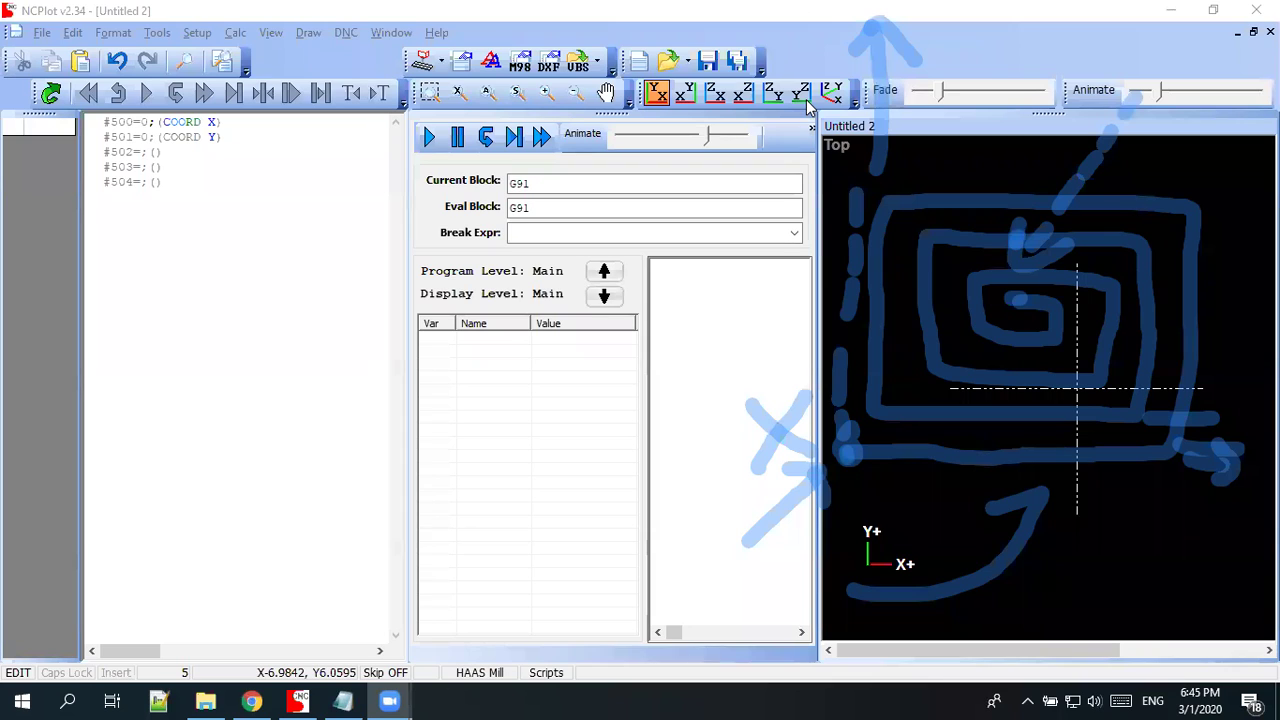
- Frame the sketched spiral with a rectangle, then set #502=150;(LEN) and #503=100;(WID)
{"action": "left_click_drag", "start_coordinate": [832, 182], "coordinate": [1193, 463]}
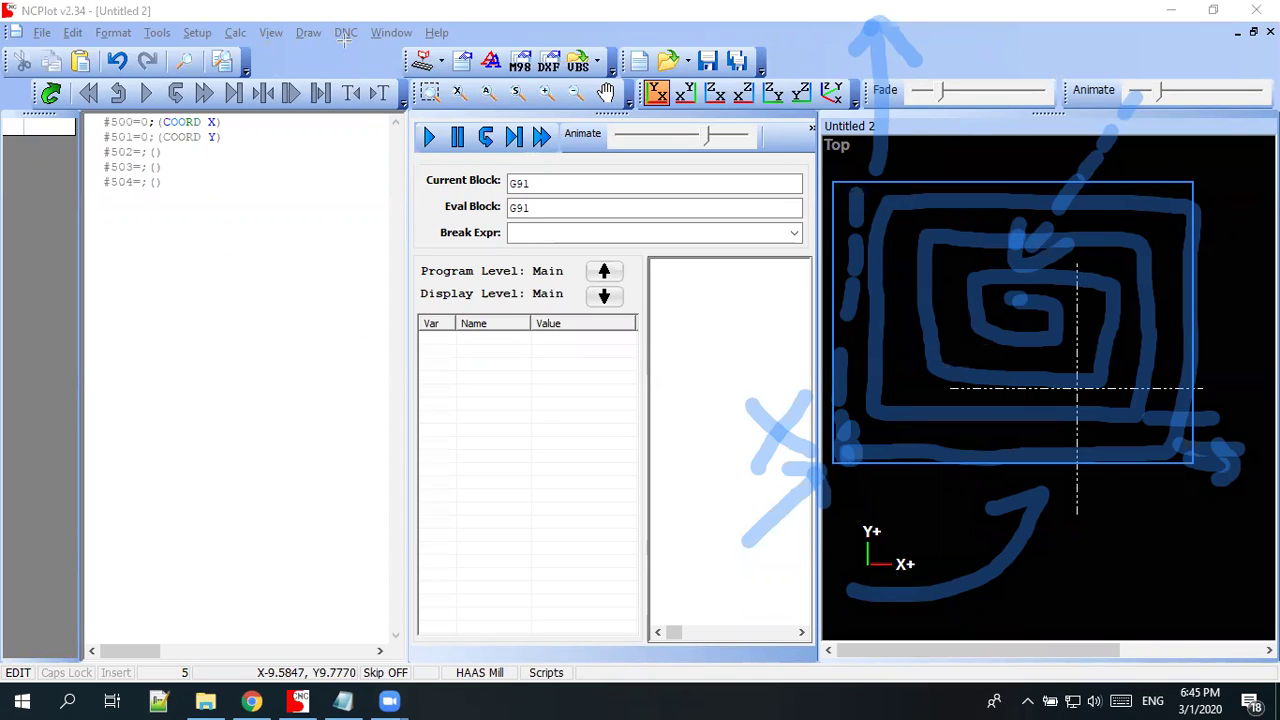
{"action": "left_click", "coordinate": [214, 180]}
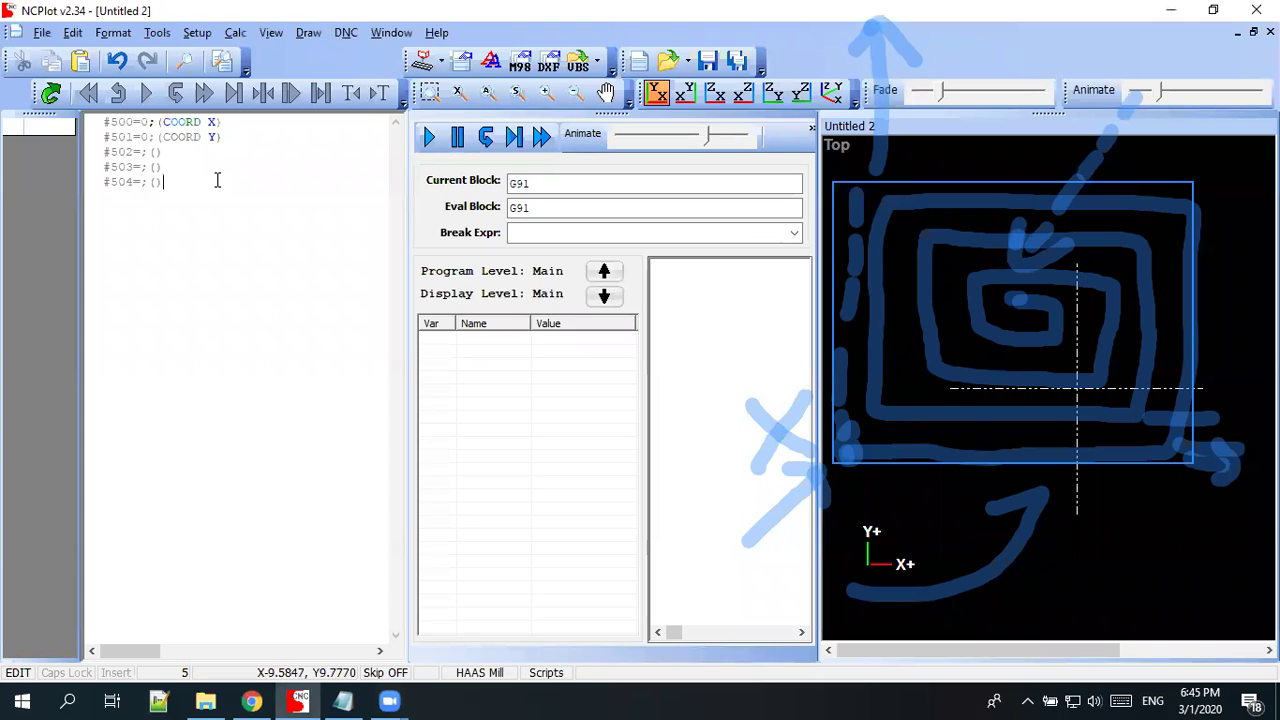
{"action": "key", "text": "Up"}
{"action": "key", "text": "Up"}
{"action": "type", "text": "1"}
{"action": "type", "text": "50"}
{"action": "key", "text": "Down"}
{"action": "type", "text": "100"}
{"action": "key", "text": "Up"}
{"action": "type", "text": "LEN"}
{"action": "key", "text": "Down"}
{"action": "type", "text": "WID"}
- Set #504 to 2 with the comment DEPTH and start a new #505= line
{"action": "key", "text": "Down"}
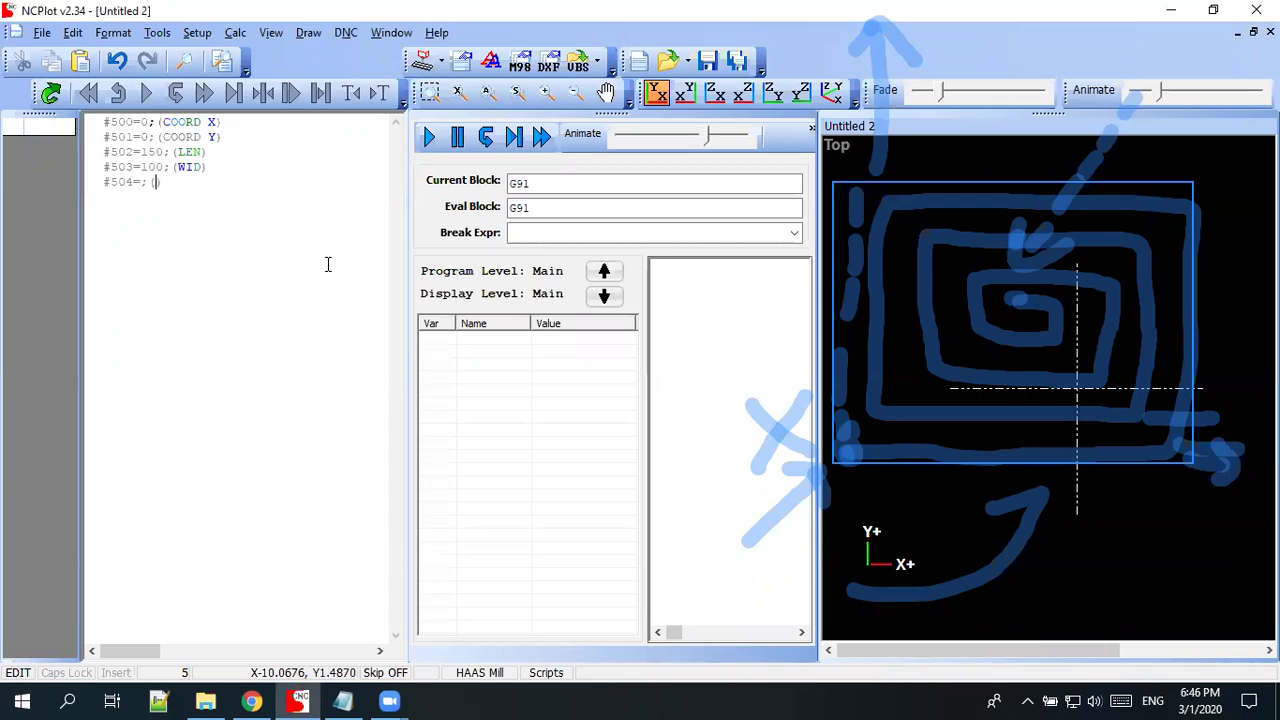
{"action": "key", "text": "Left"}
{"action": "key", "text": "Left"}
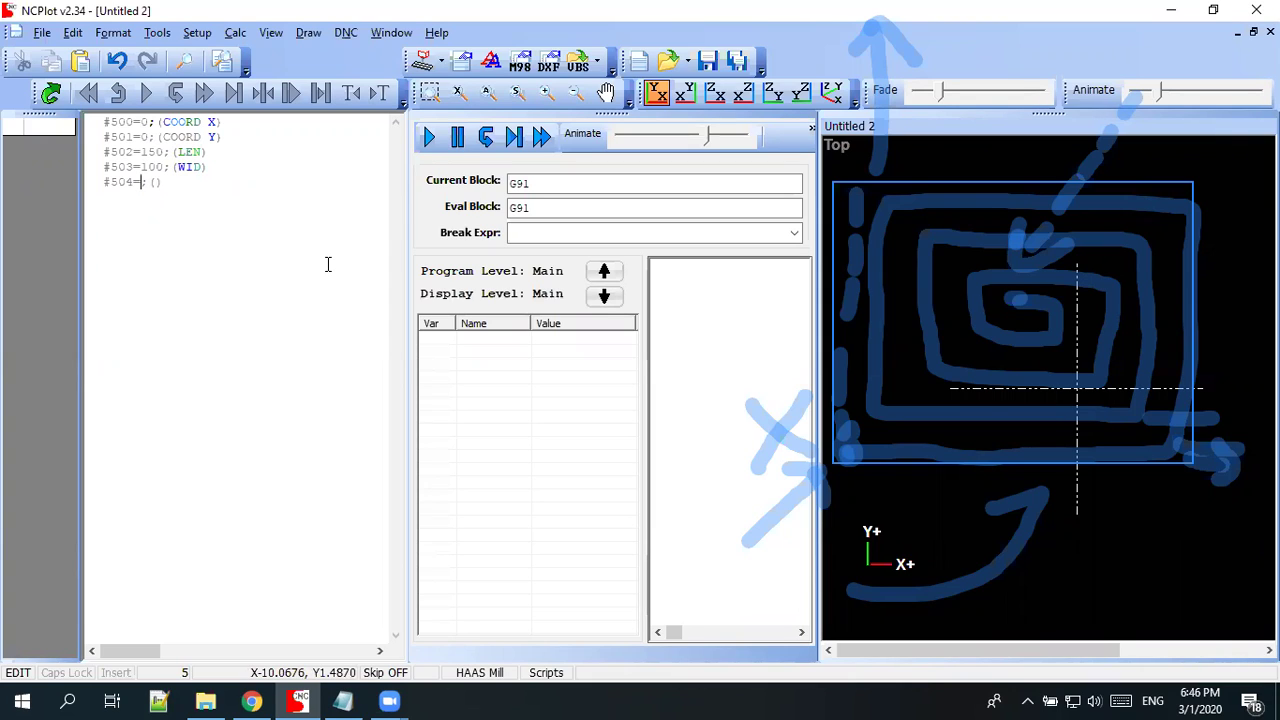
{"action": "type", "text": "2"}
{"action": "key", "text": "Right"}
{"action": "key", "text": "Right"}
{"action": "type", "text": "DEPT"}
{"action": "key", "text": "BackSpace"}
{"action": "type", "text": "TH"}
{"action": "key", "text": "Return"}
{"action": "type", "text": "#505="}
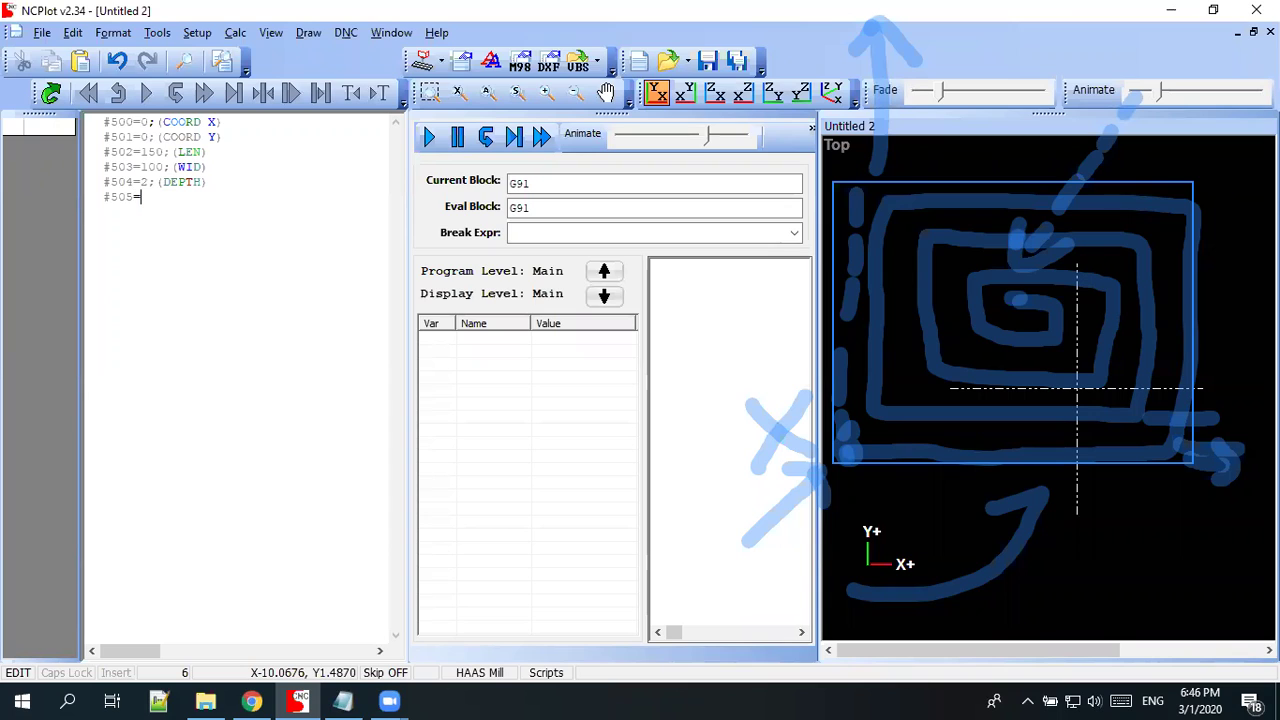
- Enter 3;() on #505 and change #504 to 1.2 labelled MAX DEPTH
{"action": "type", "text": "3"}
{"action": "type", "text": ";()"}
{"action": "double_click", "coordinate": [144, 182]}
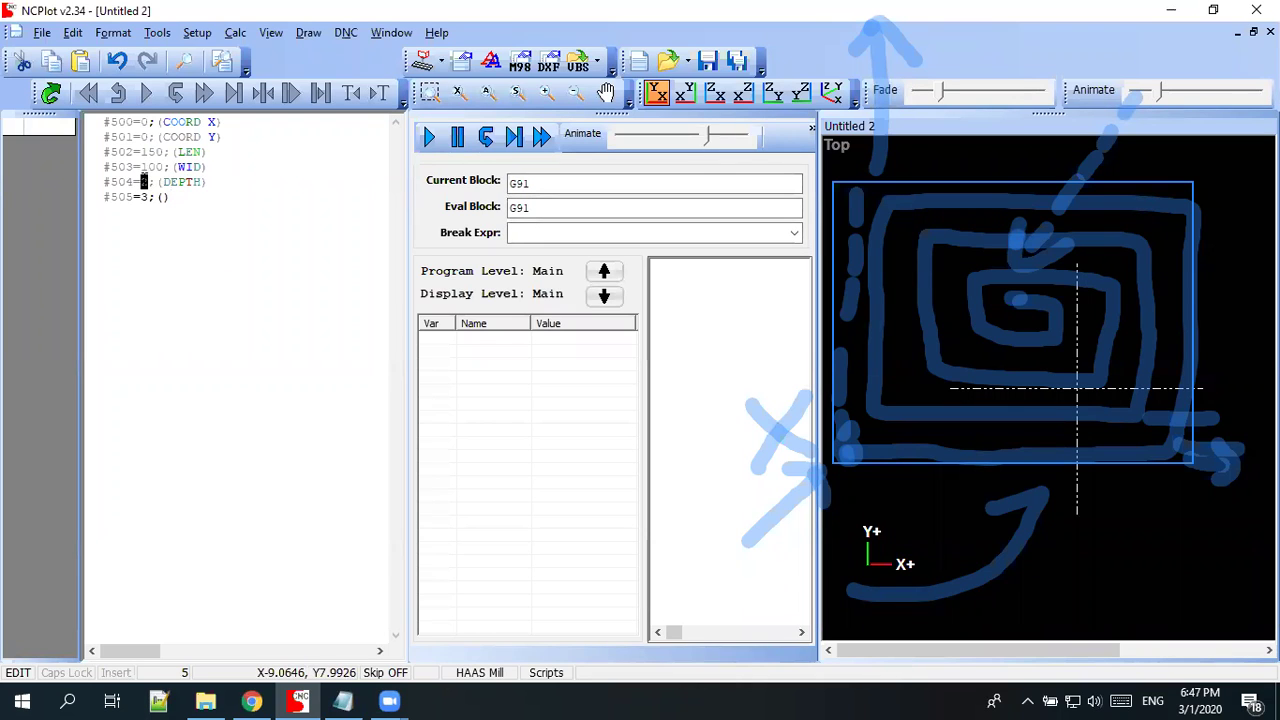
{"action": "type", "text": "1.2"}
{"action": "double_click", "coordinate": [157, 183]}
{"action": "left_click", "coordinate": [181, 186]}
{"action": "type", "text": "MAX"}
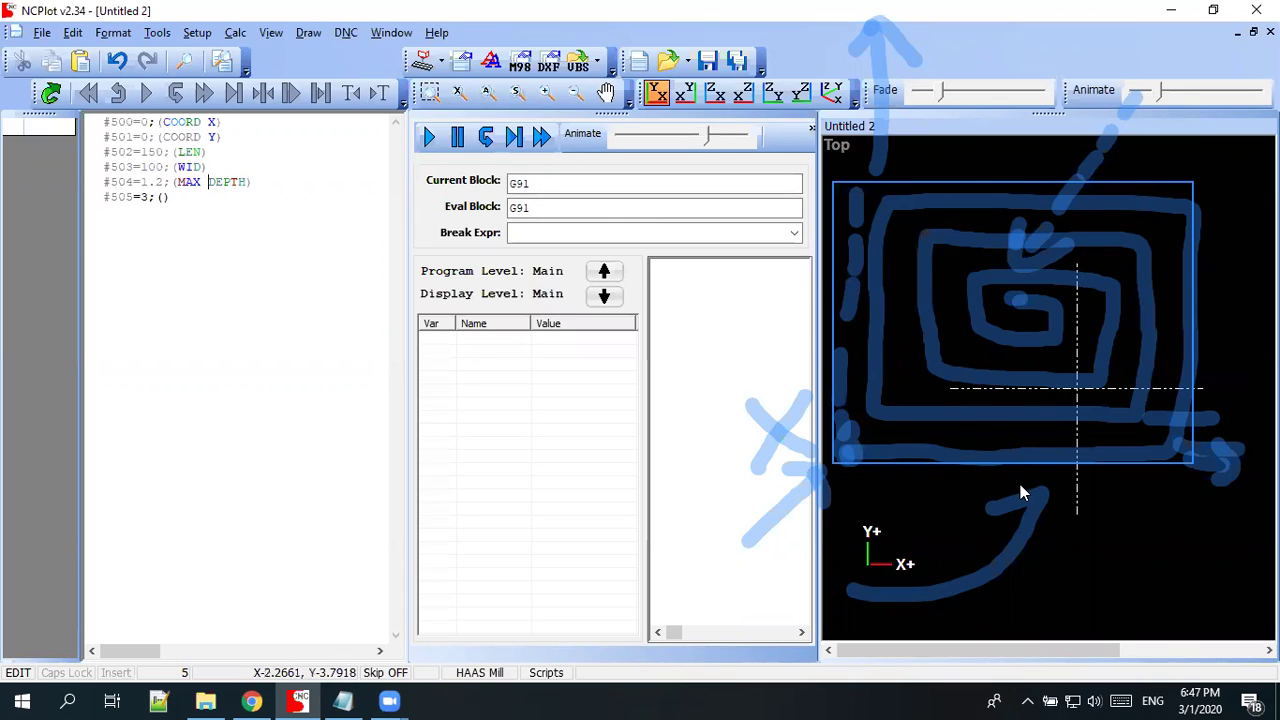
- Fill the #505 comment with COUNTER CUTS and start a new line below
{"action": "left_click", "coordinate": [164, 196]}
{"action": "type", "text": "COUNET"}
{"action": "key", "text": "BackSpace"}
{"action": "key", "text": "BackSpace"}
{"action": "type", "text": "TER CUTS"}
{"action": "key", "text": "Return"}
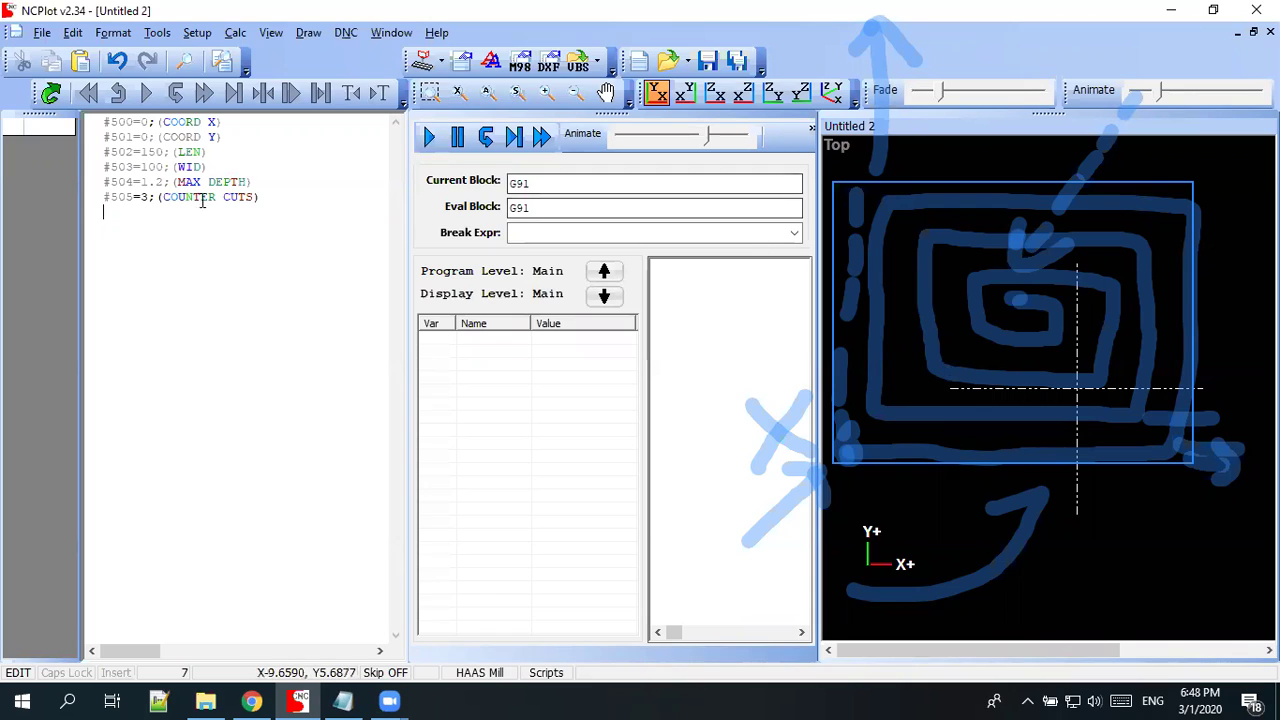
- Add the line #506=5;(STEP X/Y) and begin a #507 line beneath it
{"action": "type", "text": "#"}
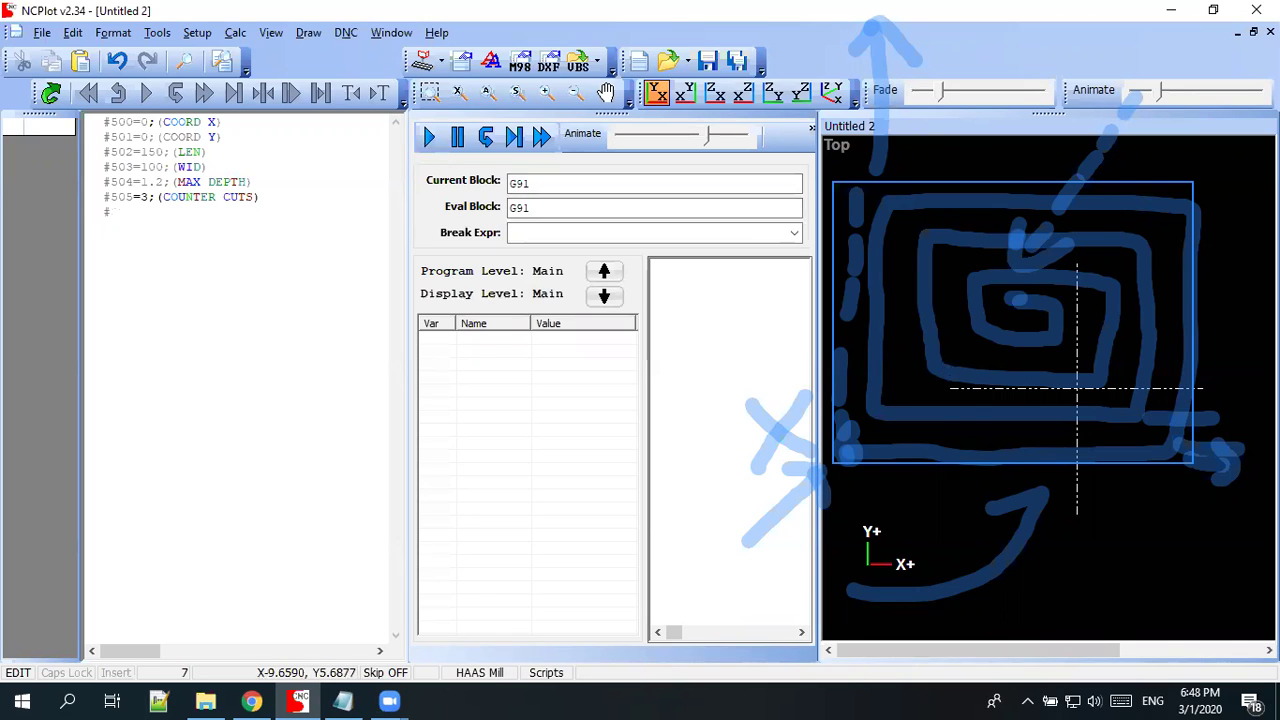
{"action": "type", "text": "506 "}
{"action": "type", "text": "506=5"}
{"action": "type", "text": ";("}
{"action": "type", "text": "STEP X"}
{"action": "type", "text": "/Y"}
{"action": "key", "text": "Return"}
{"action": "type", "text": "#507"}
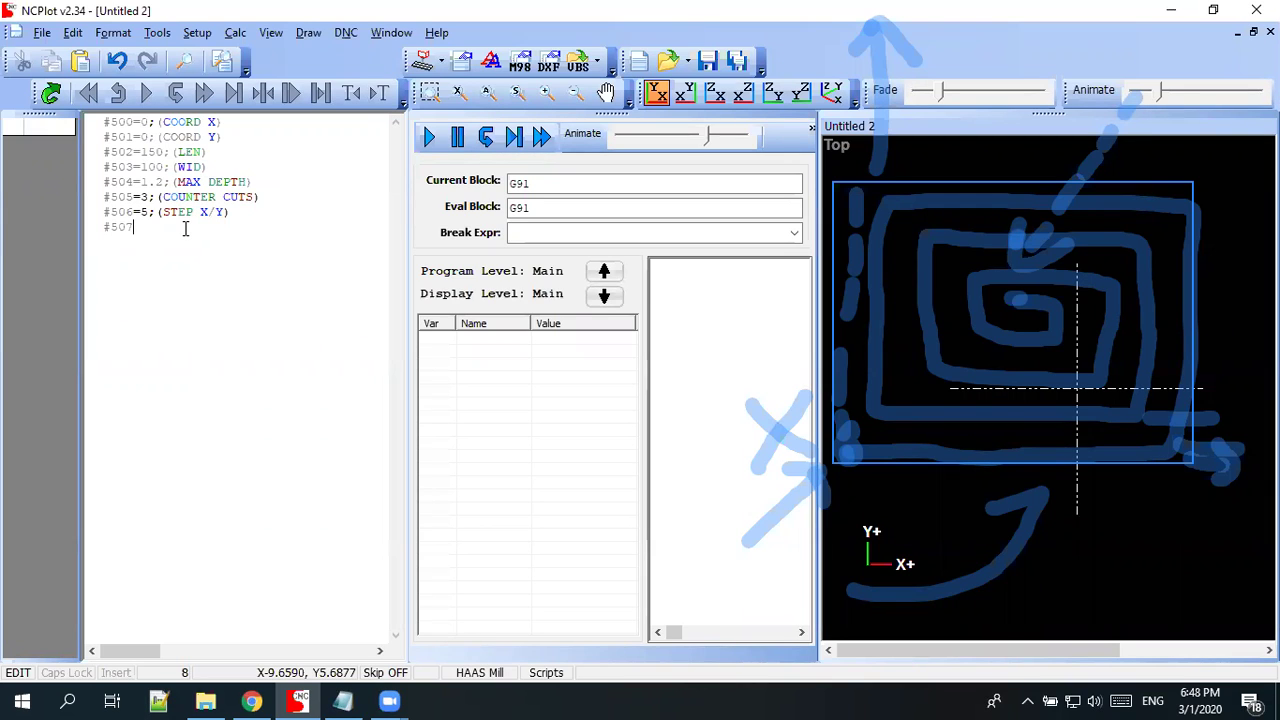
{"action": "type", "text": "="}
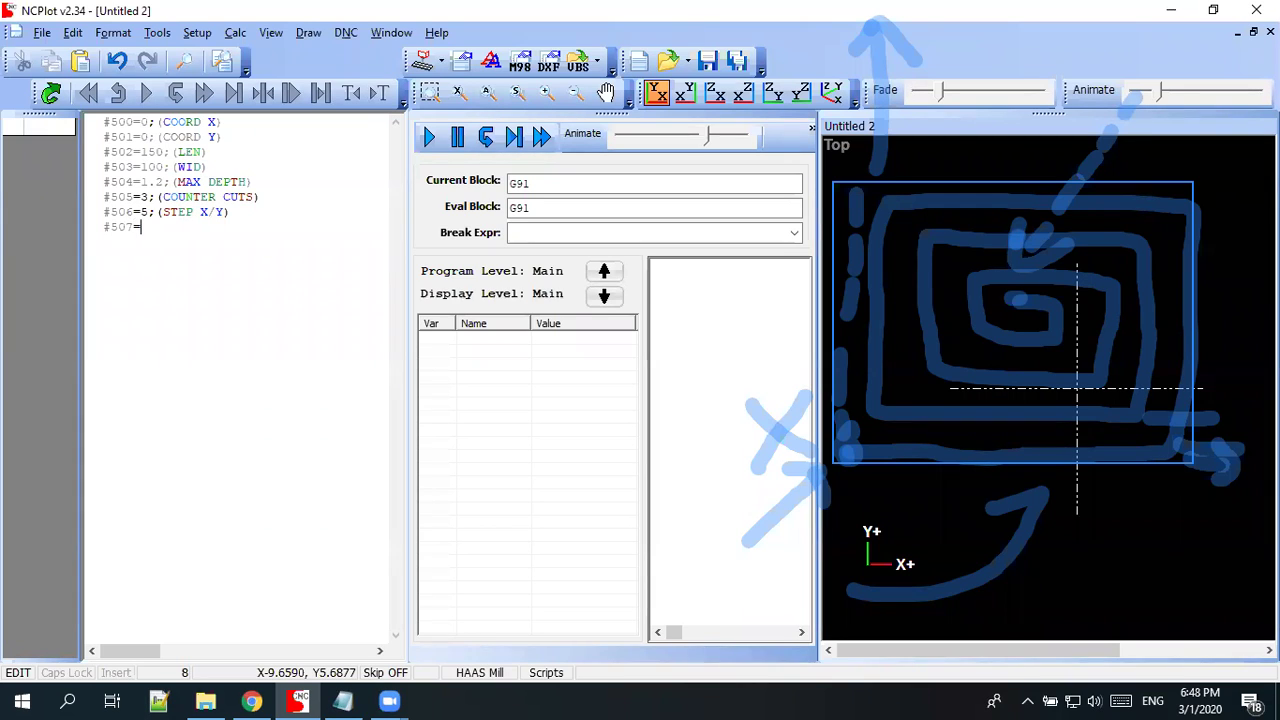